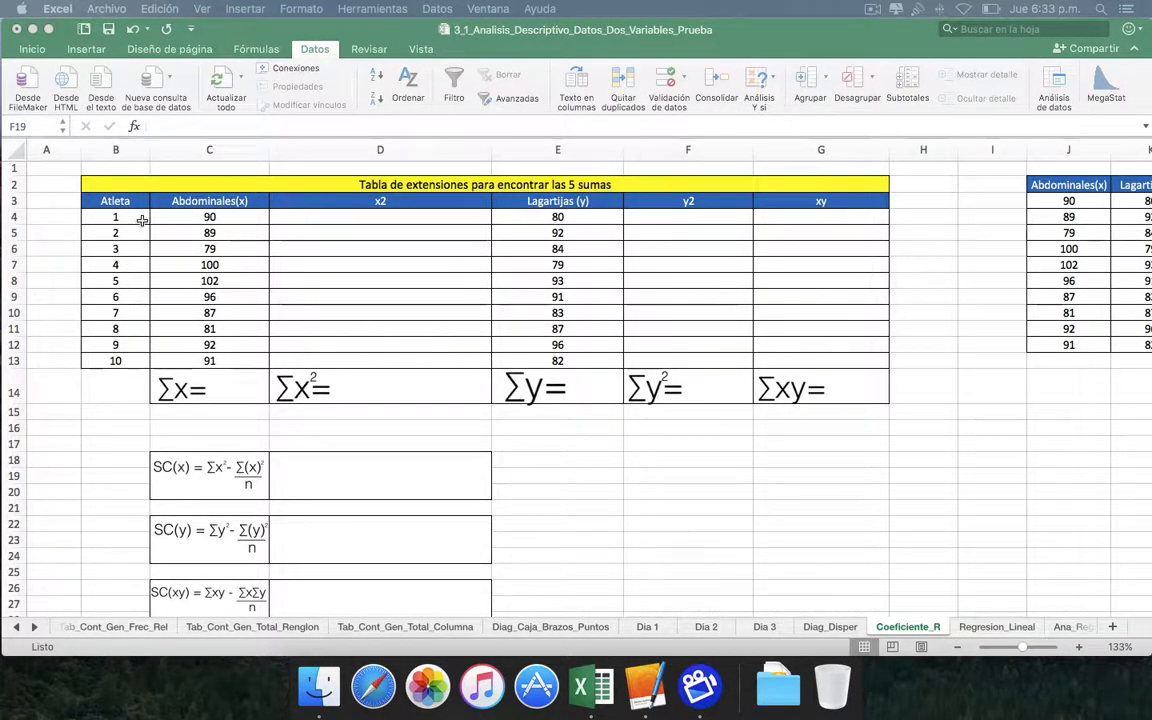
Enter the formula =C4^2 in cell D4 to square the first athlete's Abdominales value.
left_click(143, 218)
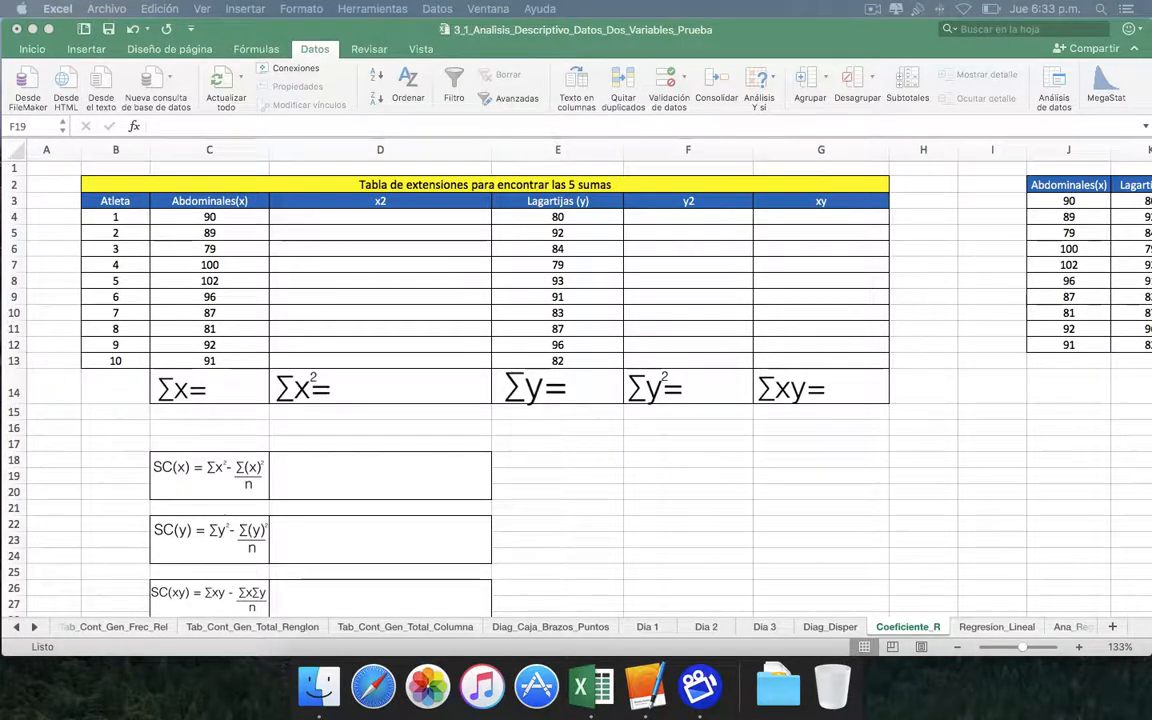
left_click(351, 219)
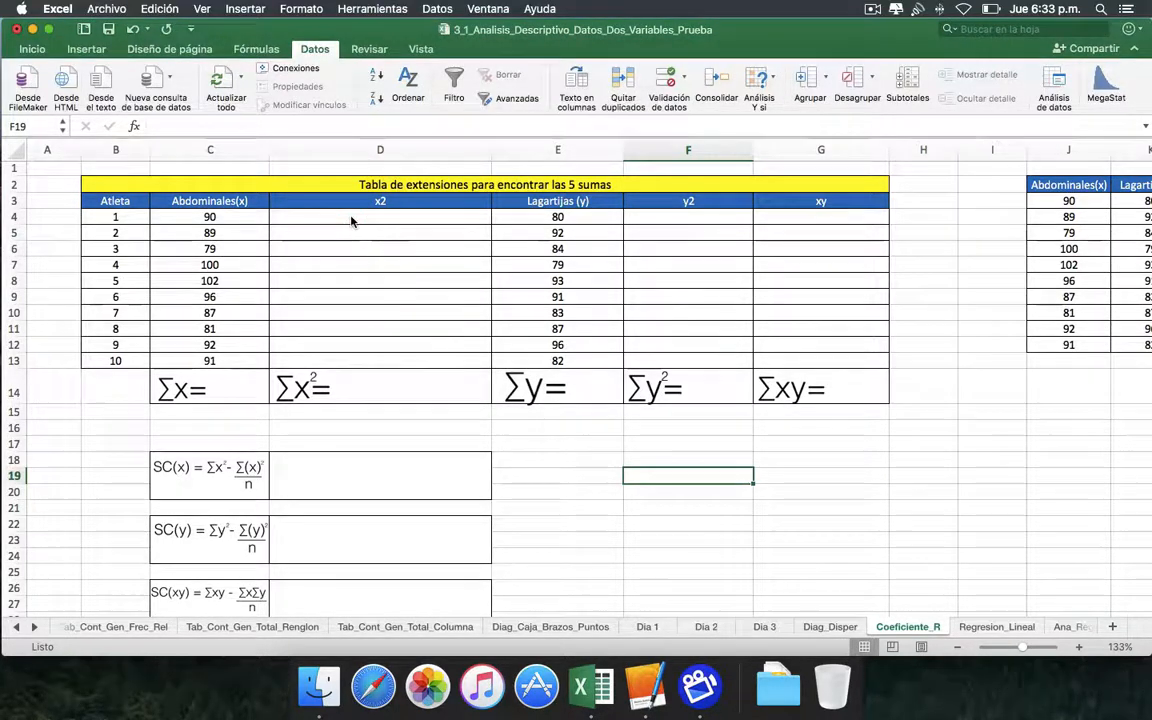
left_click(349, 218)
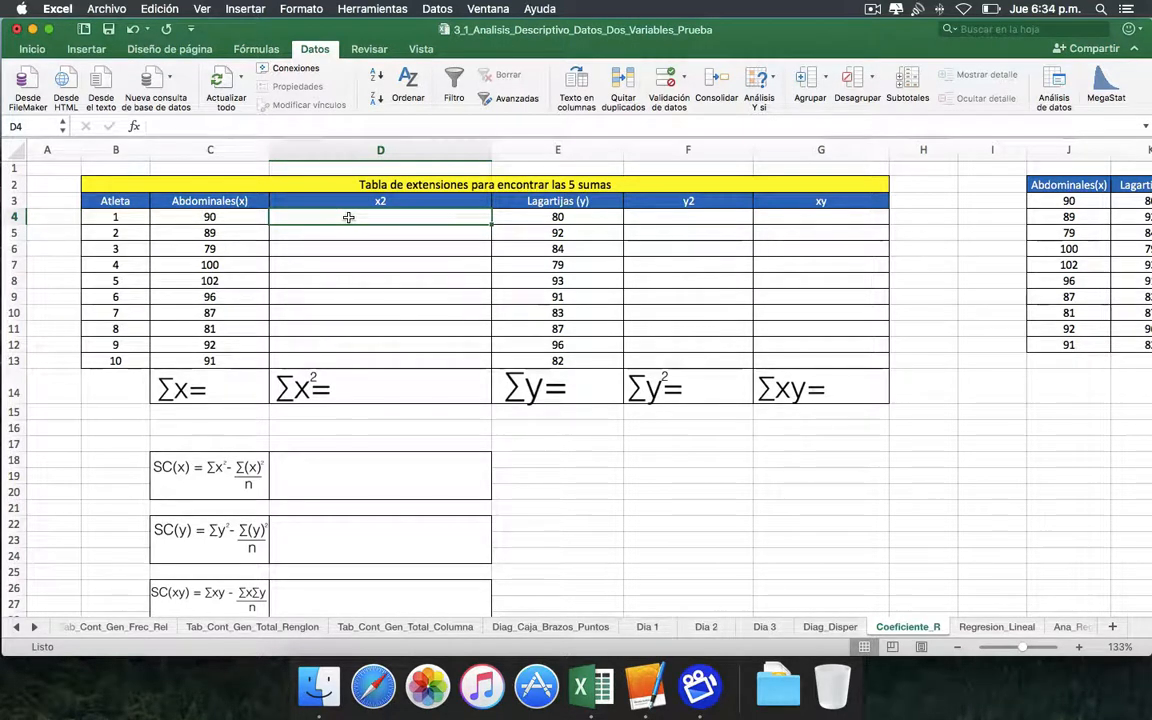
type("=")
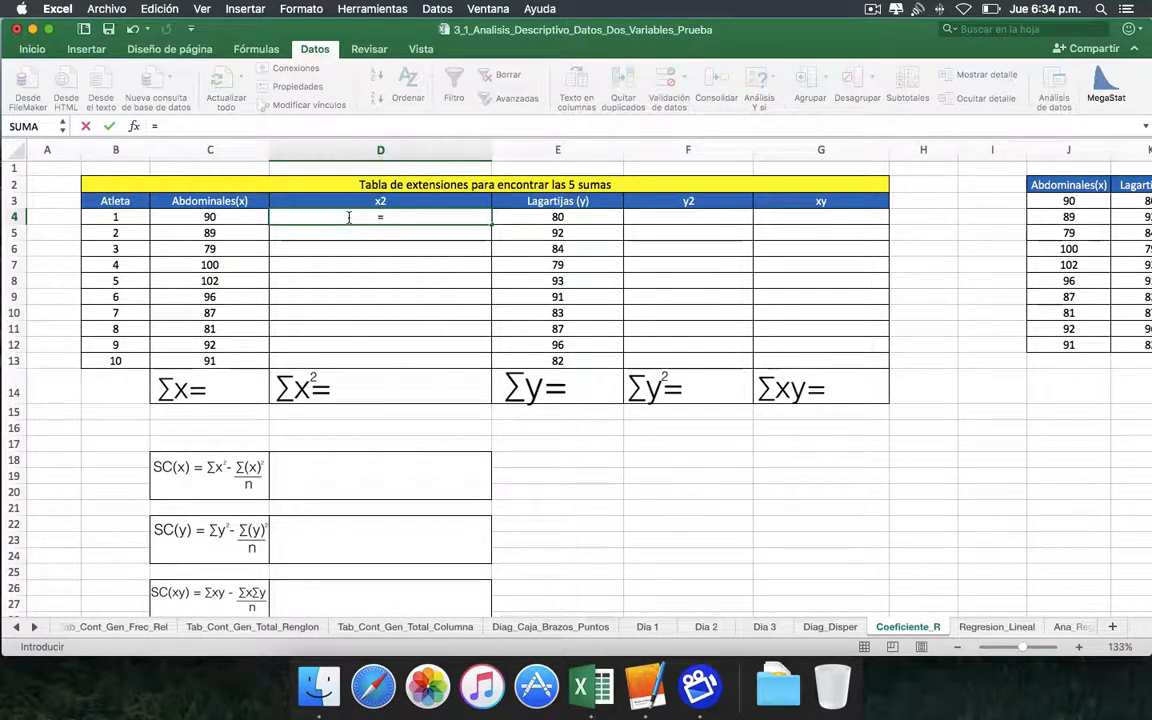
type("C4")
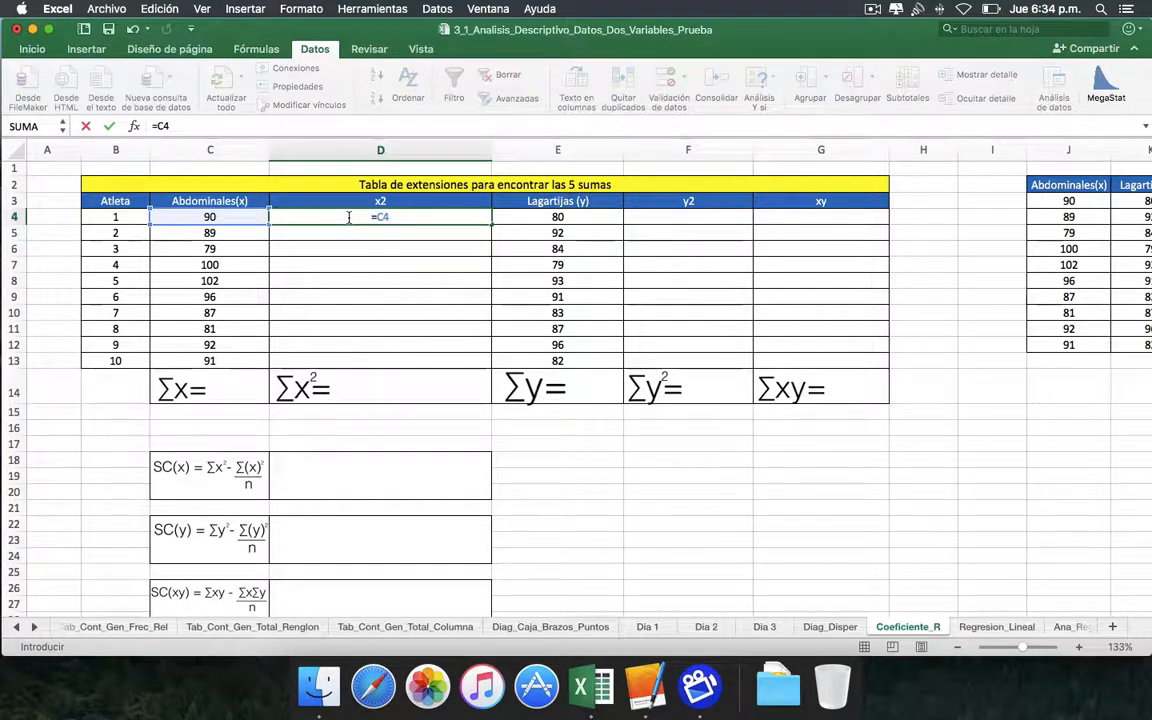
type("^2")
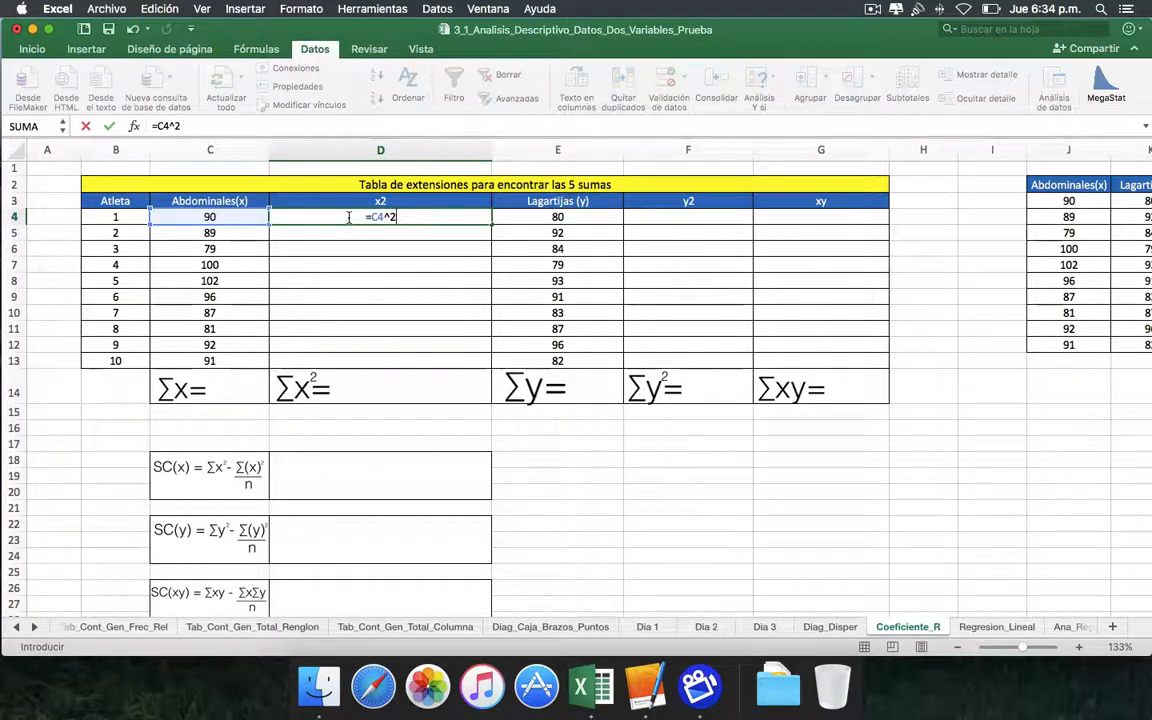
key("Return")
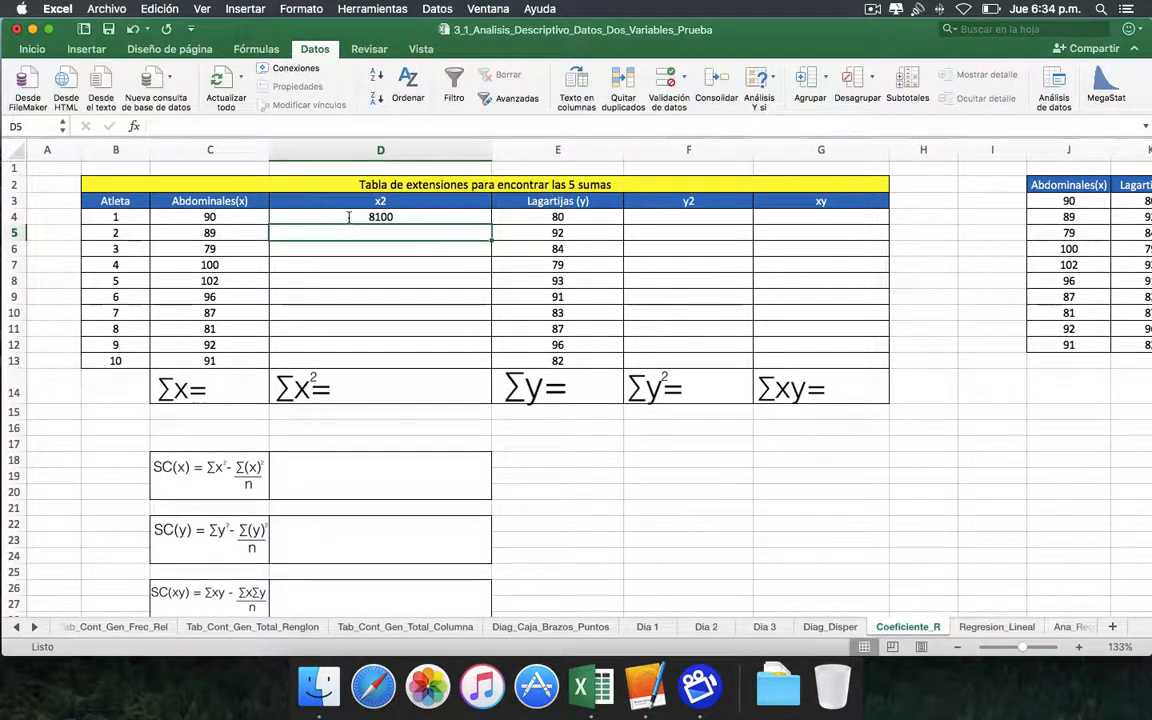
Fill the squaring formula from D4 down the x2 column through D13.
scroll(349, 217, "down", 1)
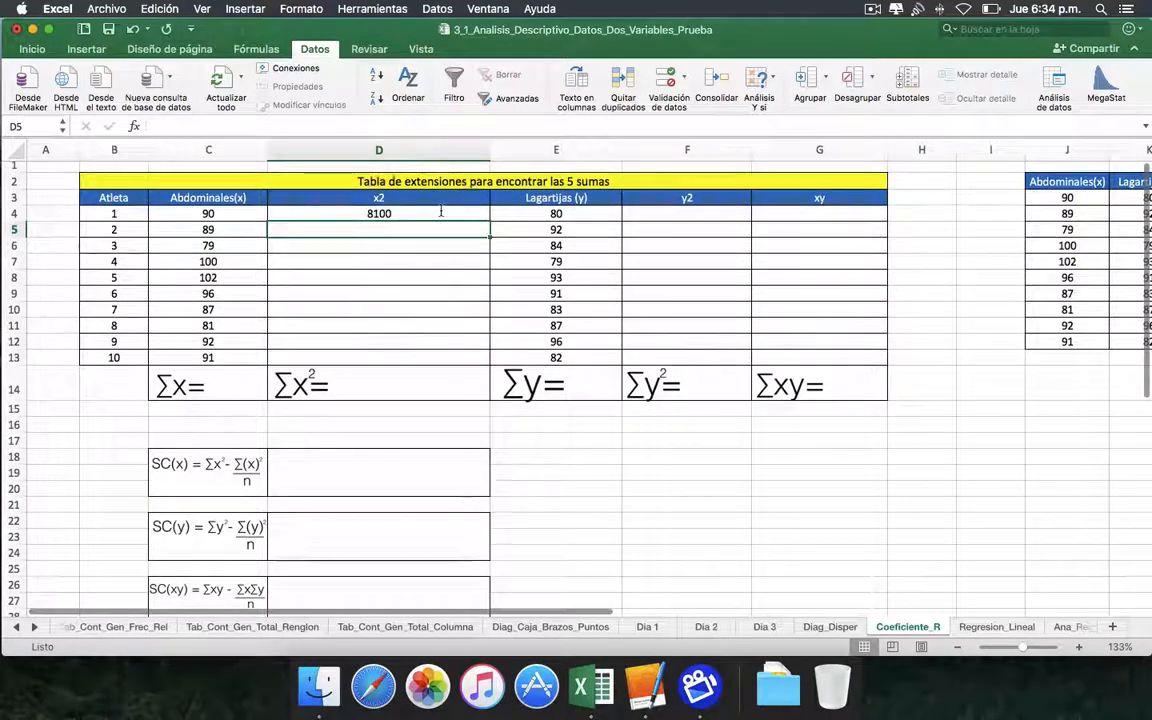
scroll(441, 211, "up", 1)
left_click(440, 213)
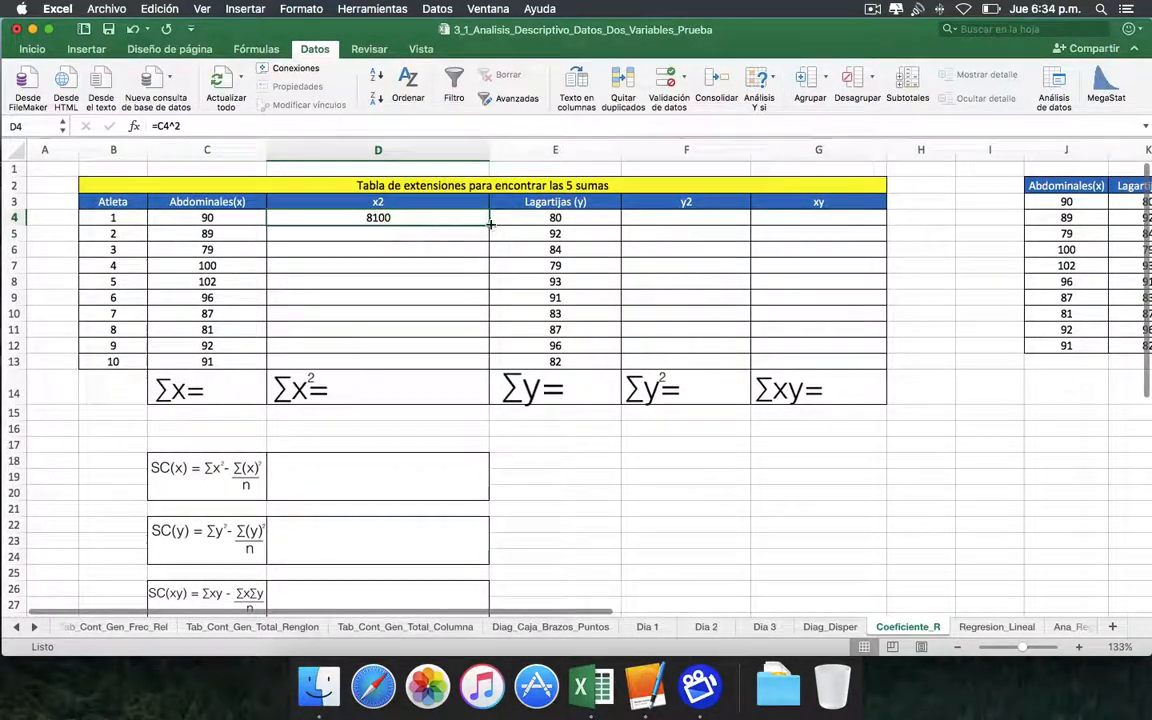
left_click_drag(490, 224, 484, 362)
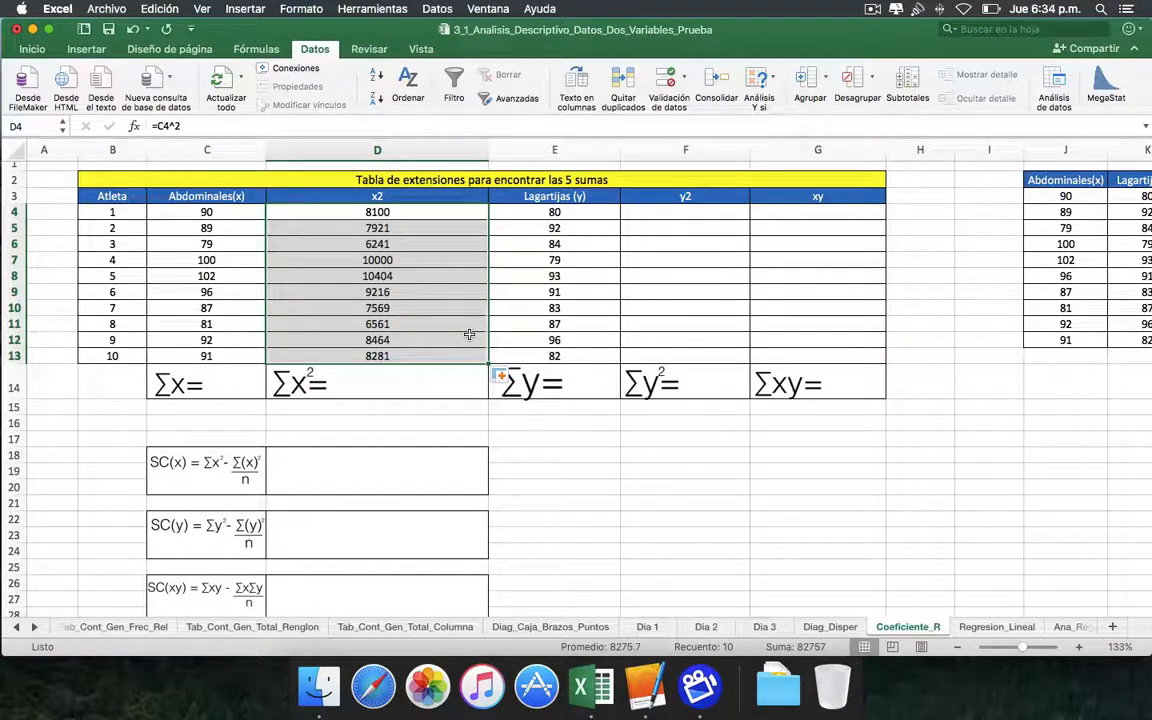
Enter =SUMA(C4:C13) in cell C14 to total the Abdominales(x) column.
left_click(441, 381)
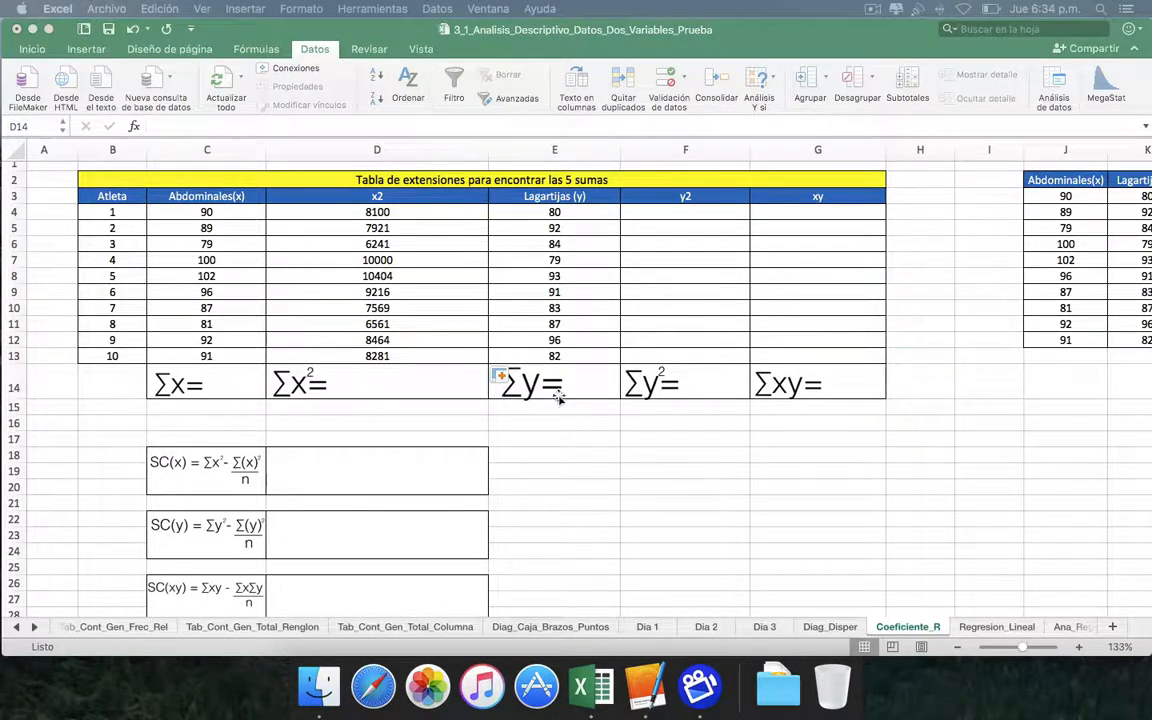
left_click(232, 386)
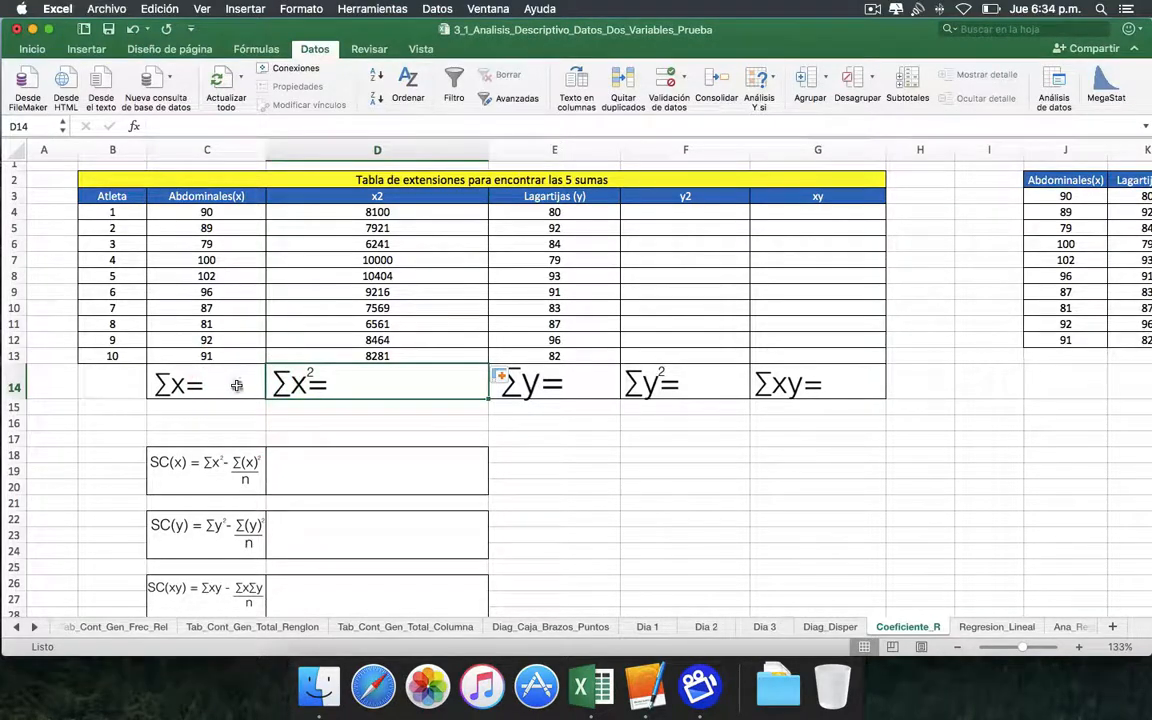
left_click(242, 385)
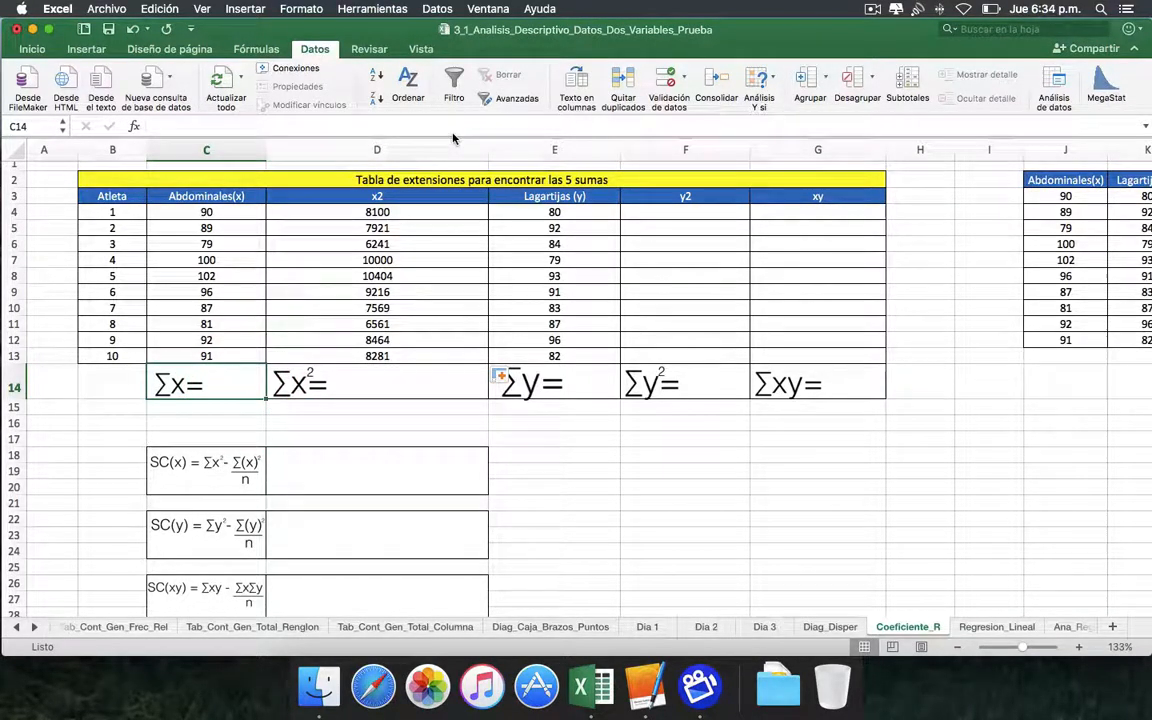
key("Delete")
type("=")
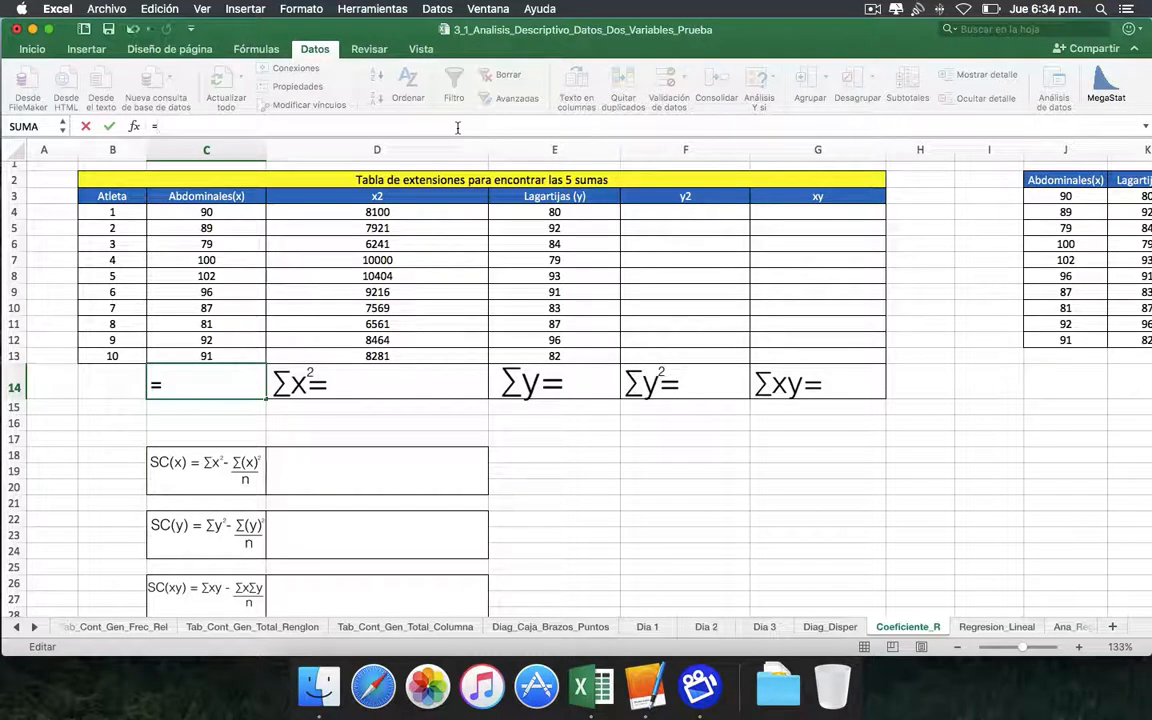
type("SUMA(")
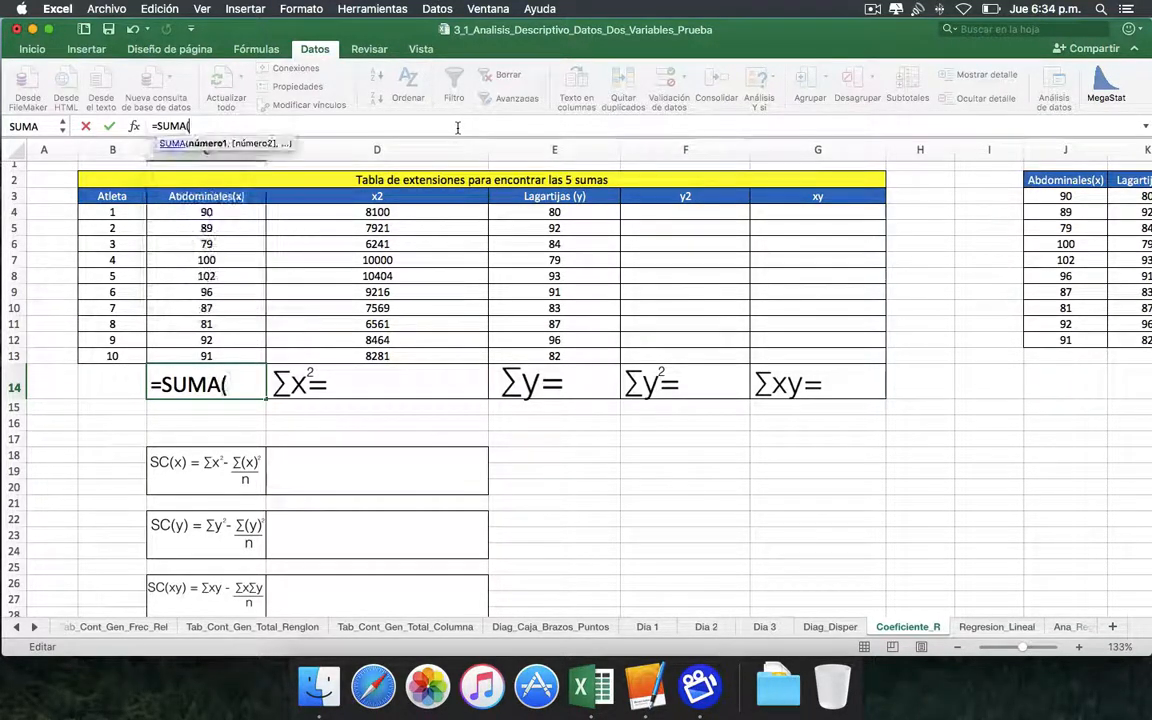
left_click(237, 209)
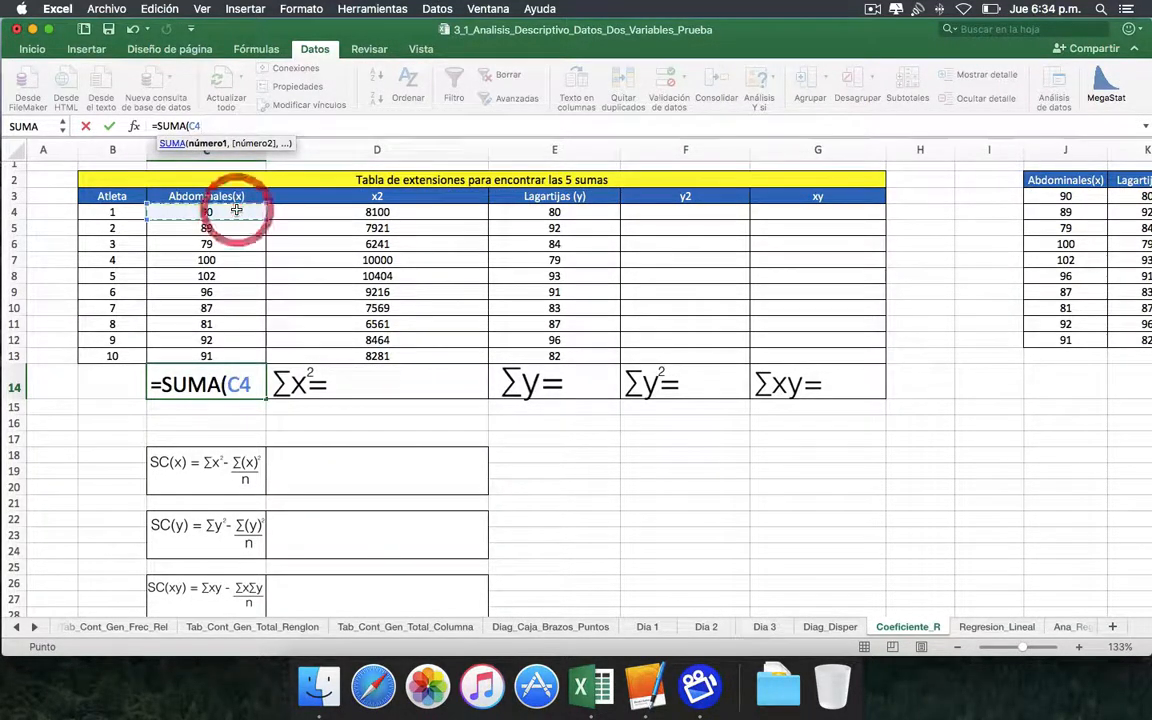
type(":")
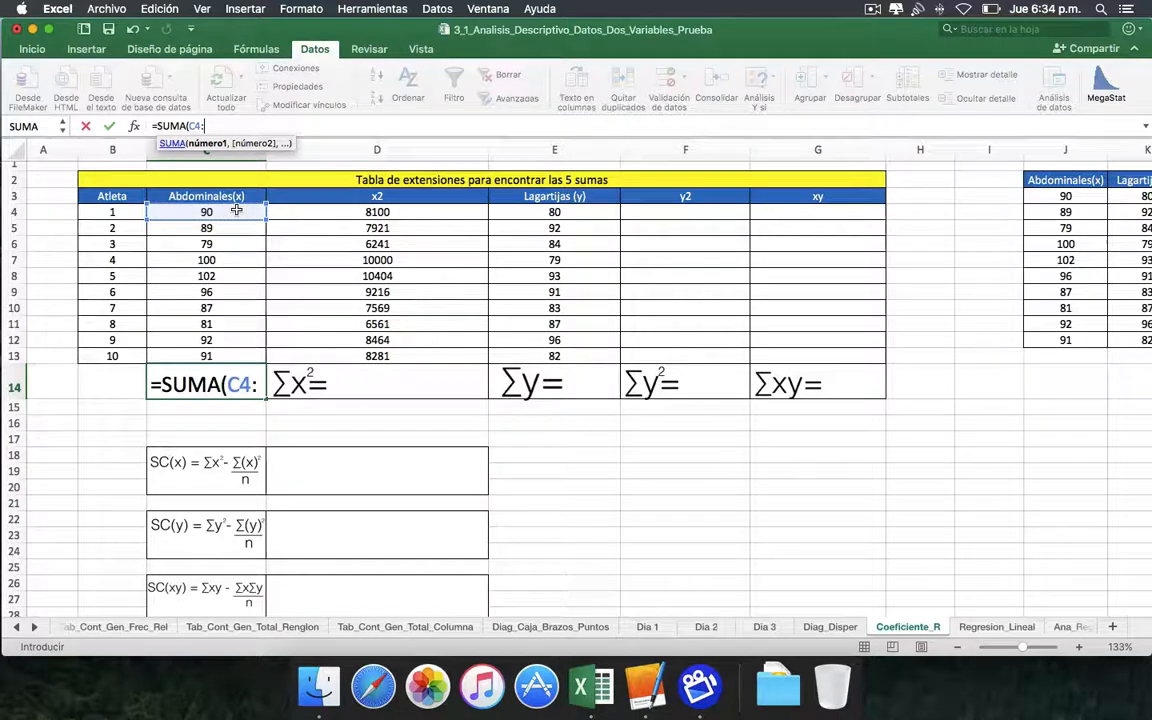
left_click(237, 354)
type(")")
key("Return")
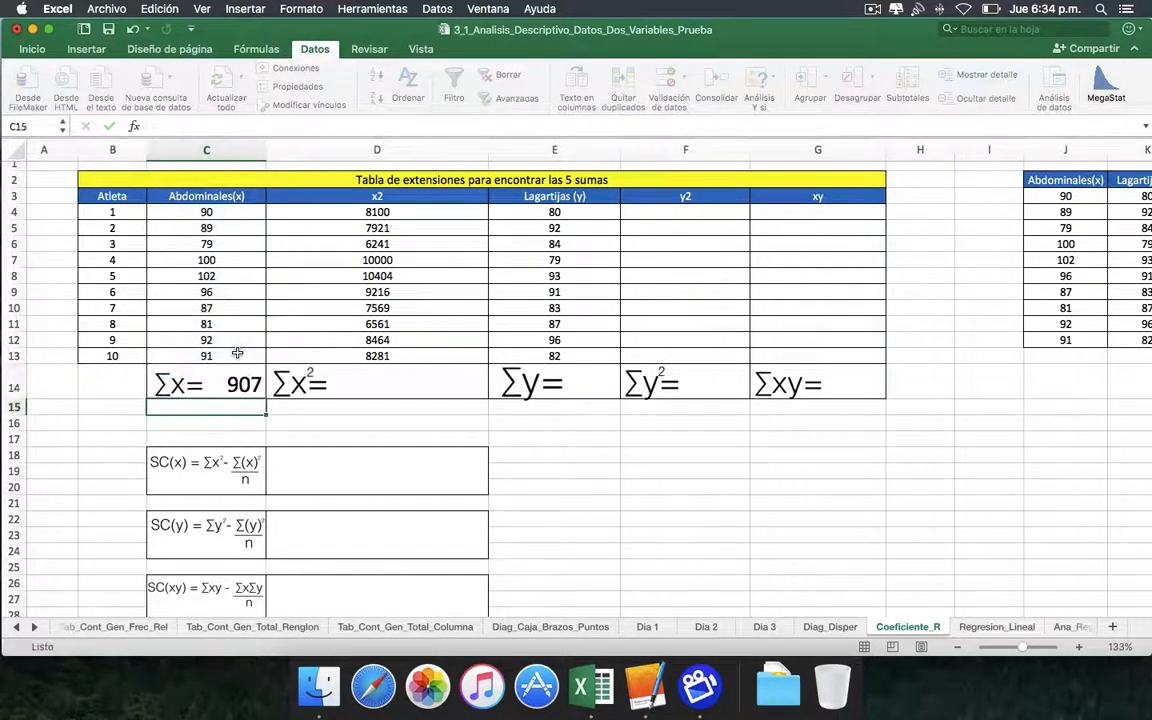
Enter =SUMA(D4:D13) in cell D14 to total the x2 column.
left_click(455, 385)
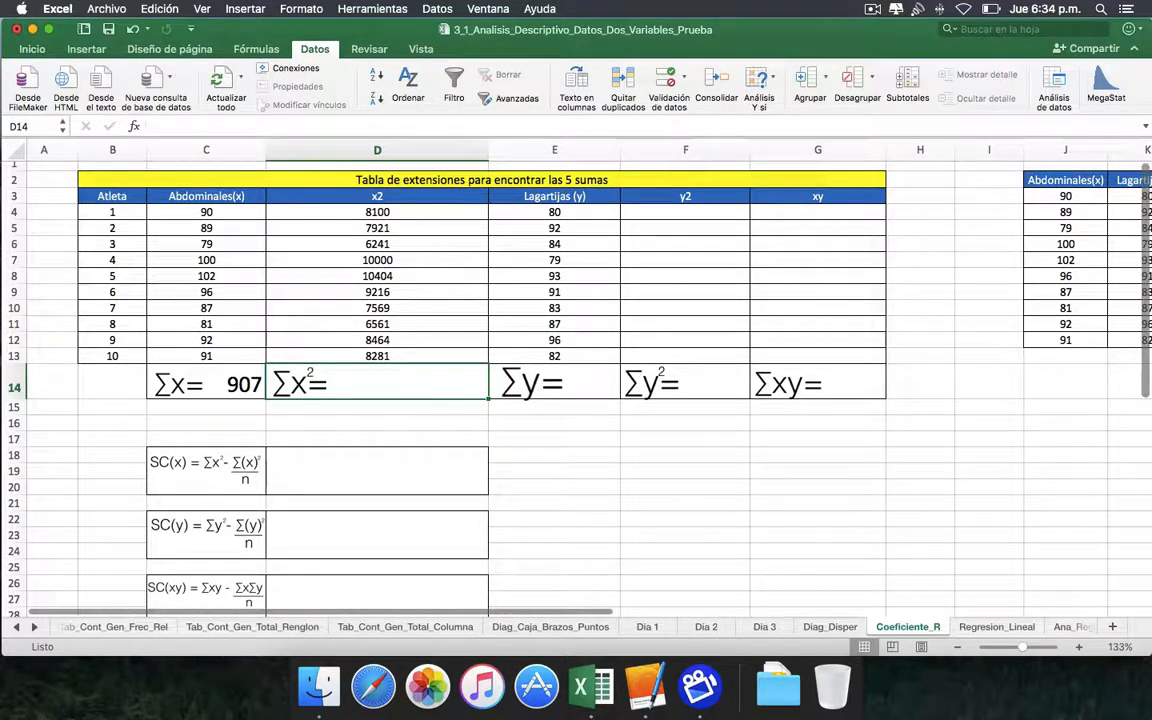
left_click(428, 382)
key("BackSpace")
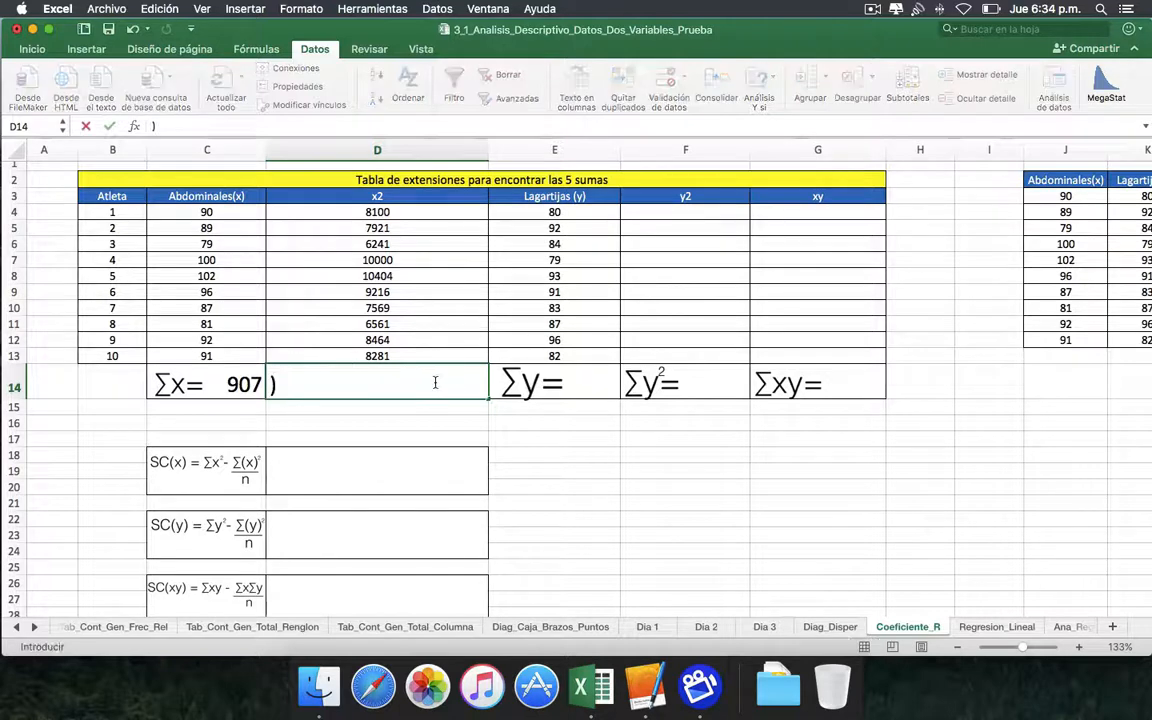
type("=")
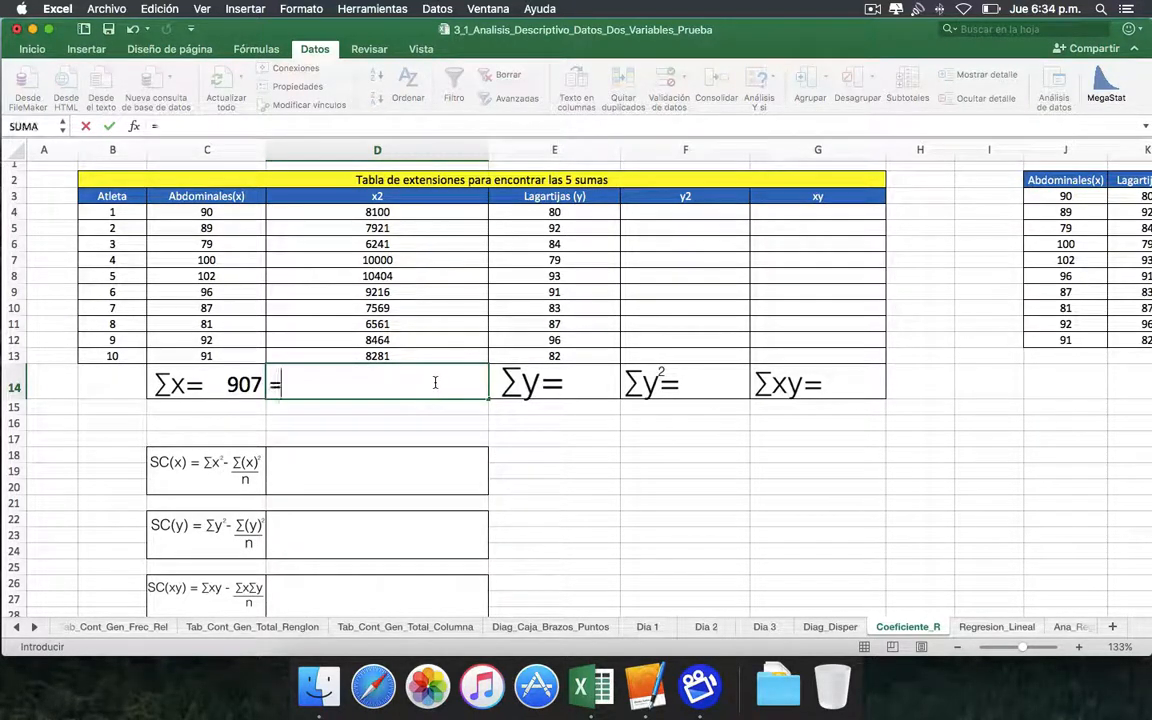
key("Escape")
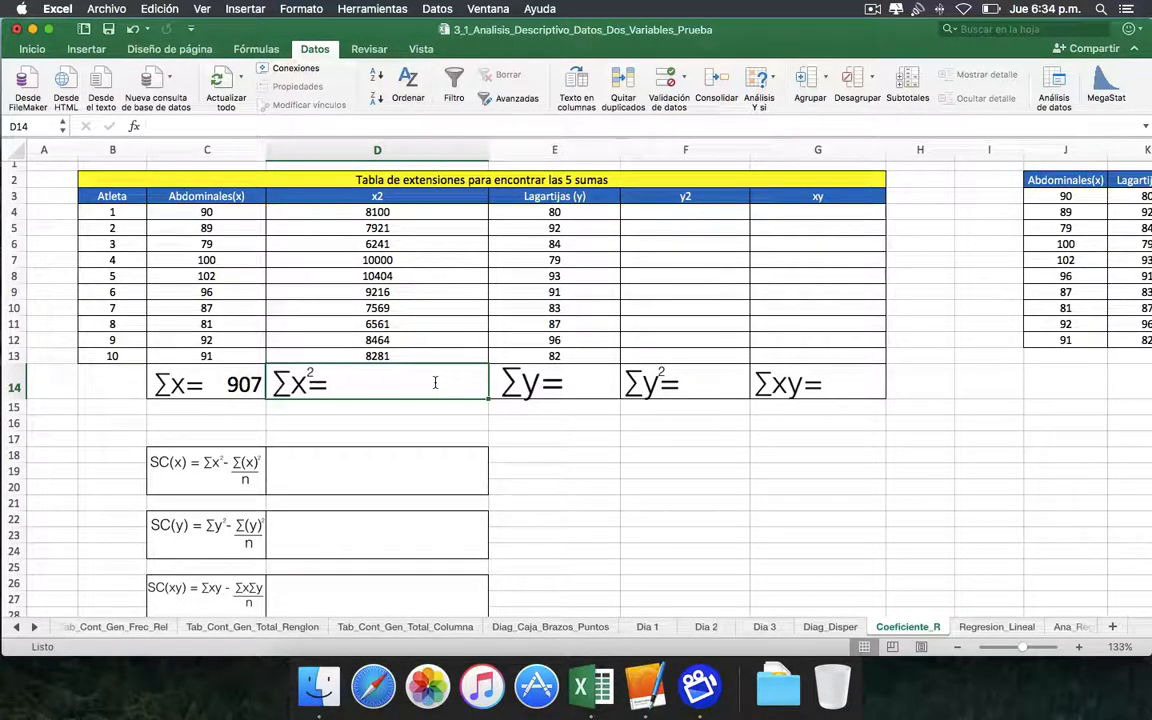
type("=SUMA(")
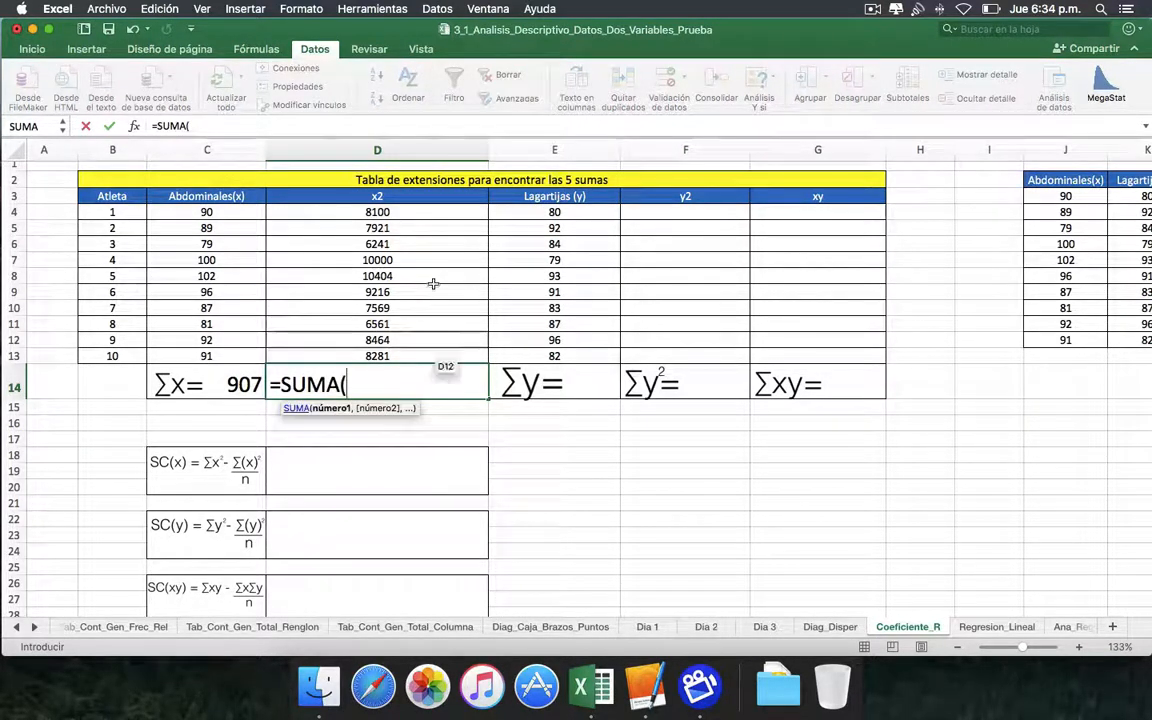
left_click(428, 214)
type(":")
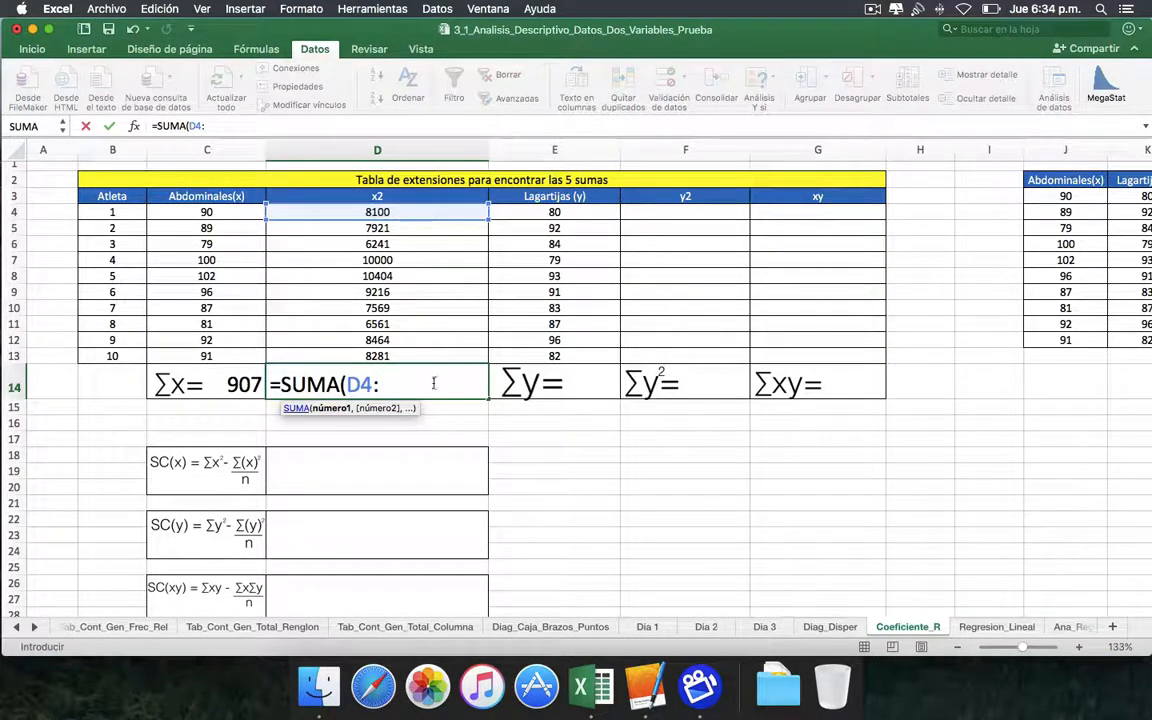
left_click(433, 358)
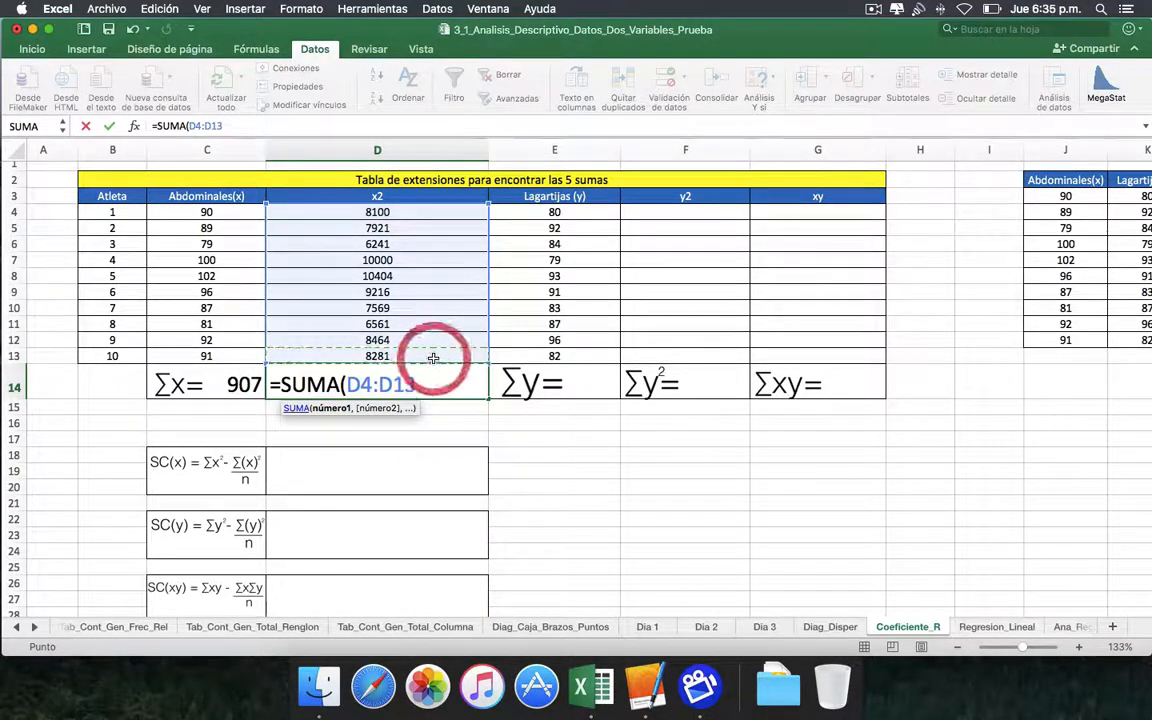
type(")")
key("Return")
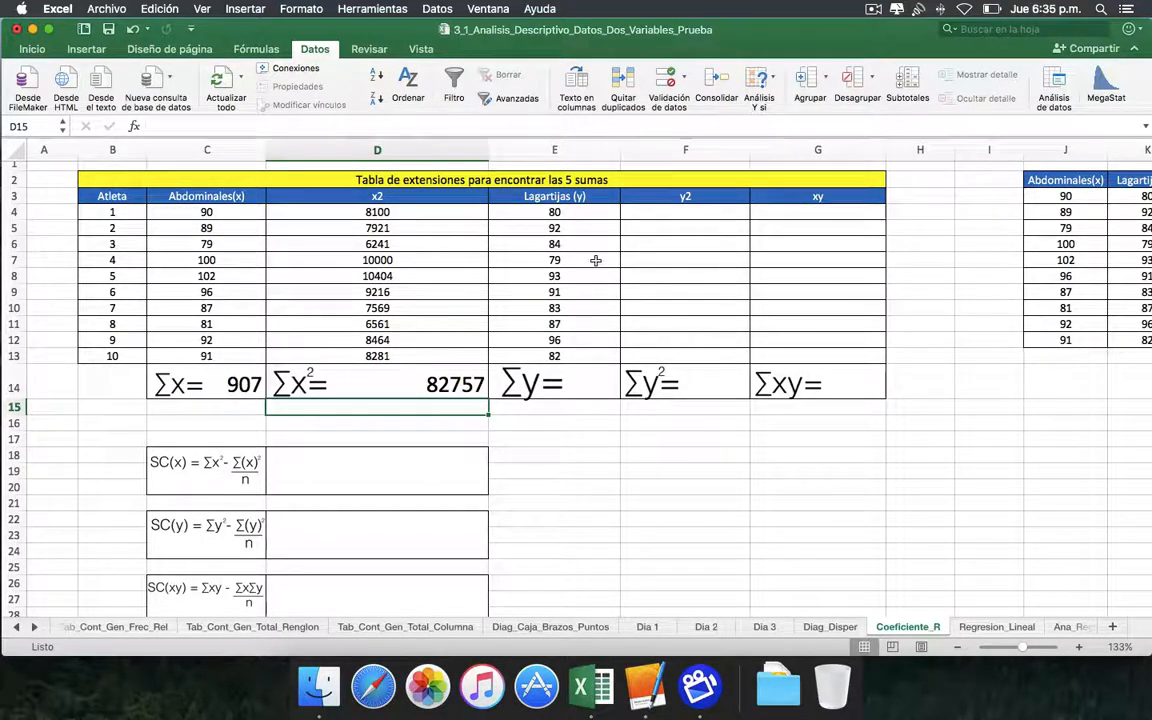
Enter =SUMA(E4:E13) in cell E14 to total the Lagartijas (y) column.
left_click(597, 386)
type("=")
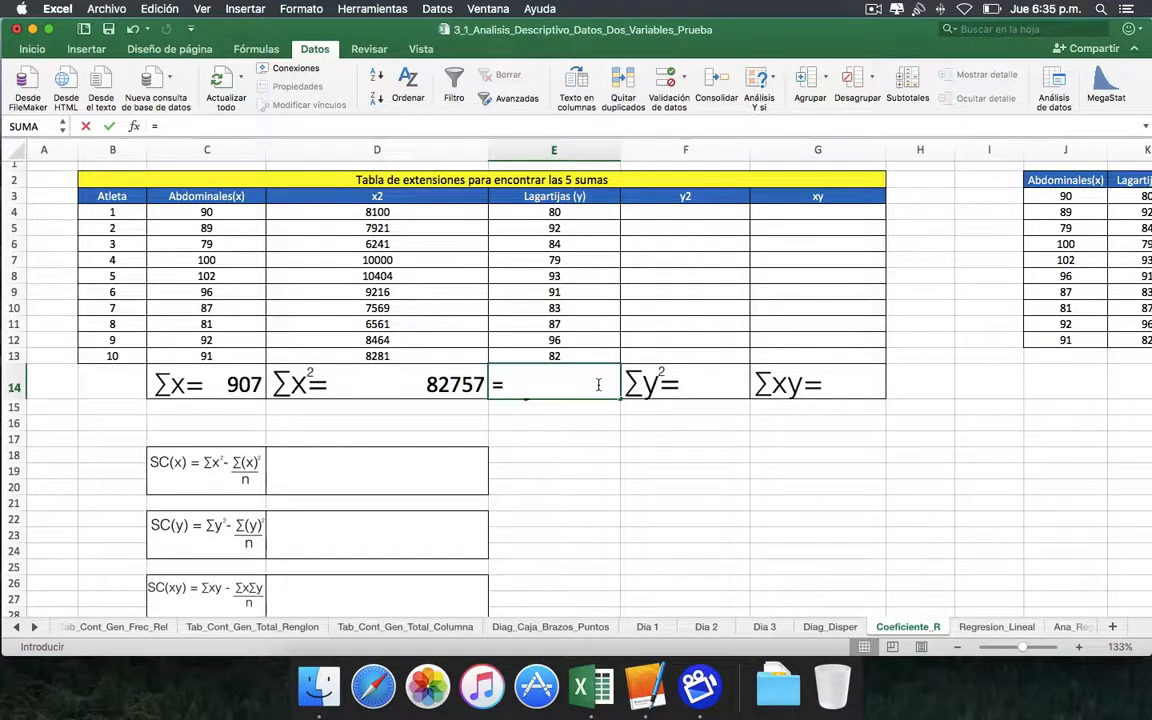
type("SUMA(")
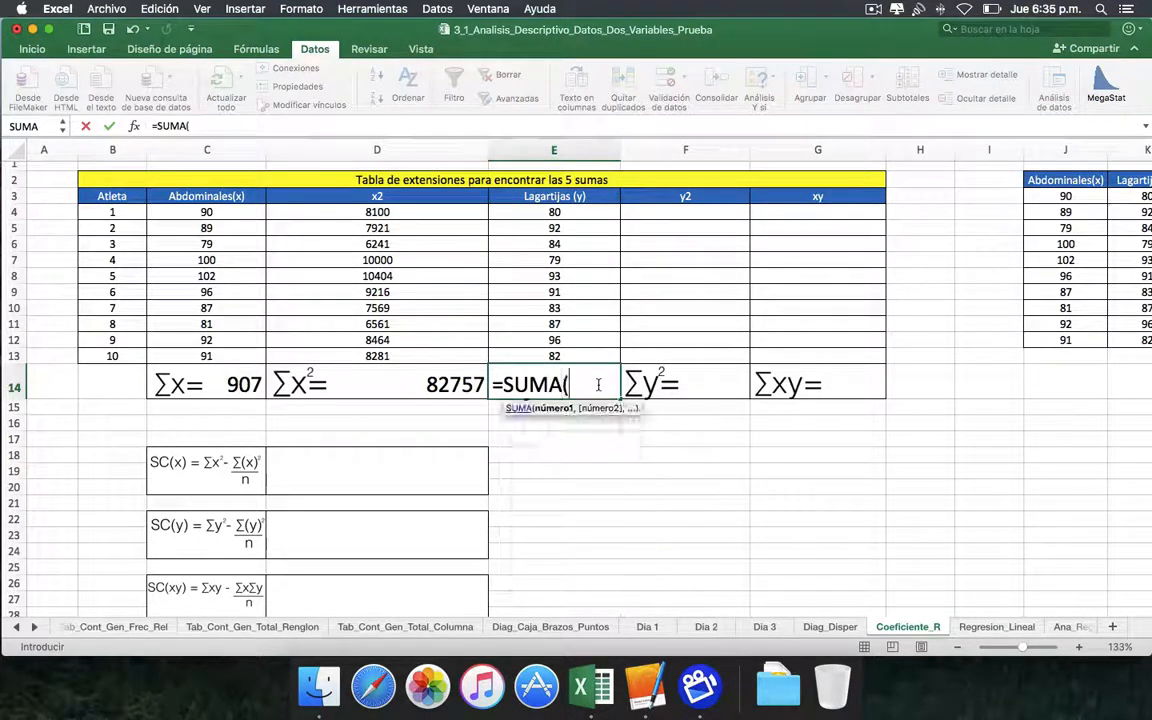
left_click(592, 213)
type(":")
scroll(584, 216, "down", 1)
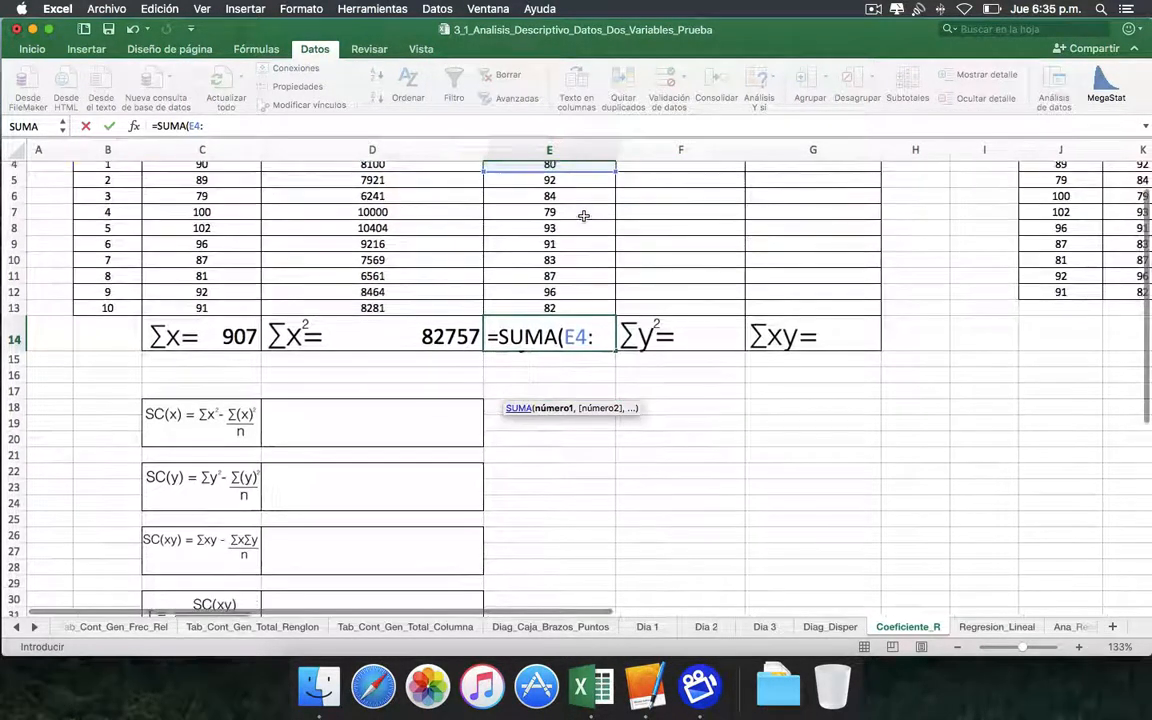
left_click(589, 308)
type(")")
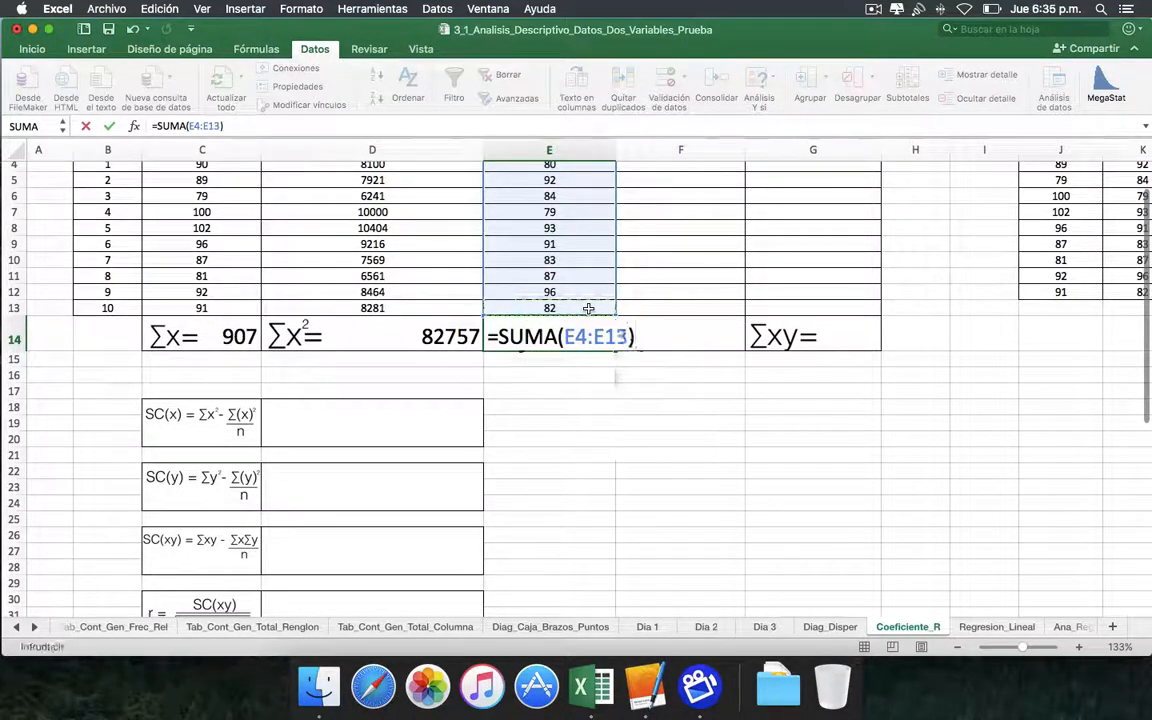
key("Return")
scroll(586, 312, "up", 2)
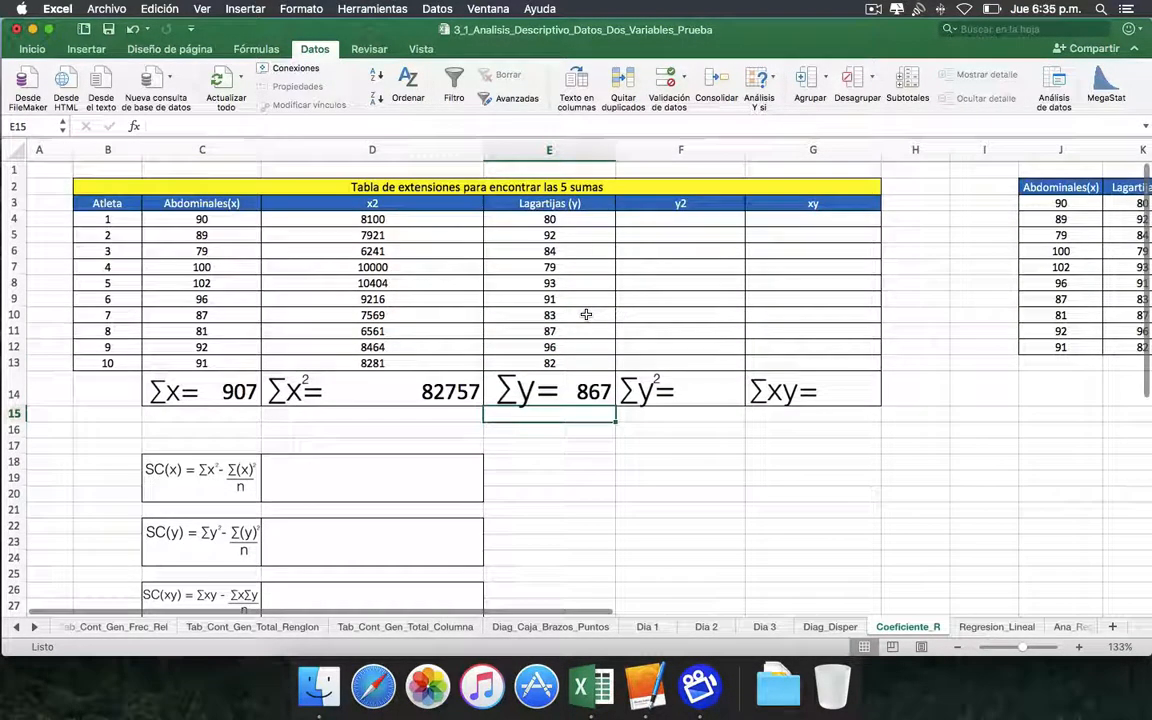
Enter =E4^2 in cell F4 and fill it down the y2 column through F13.
left_click(718, 388)
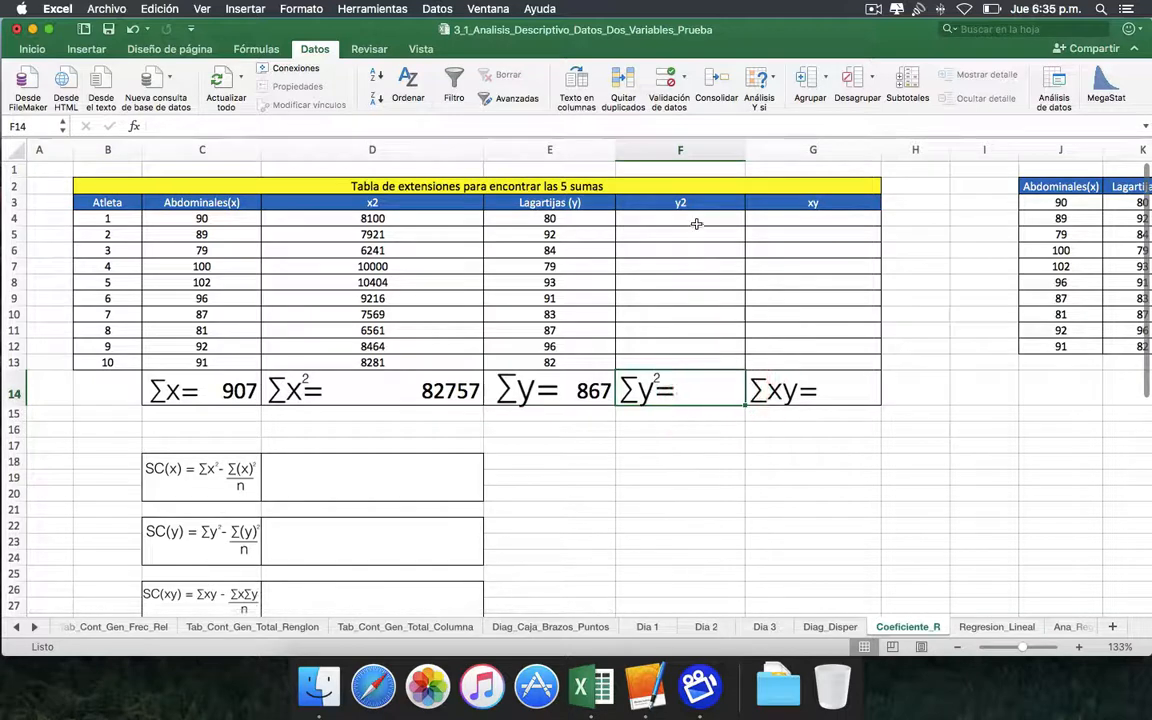
left_click(661, 222)
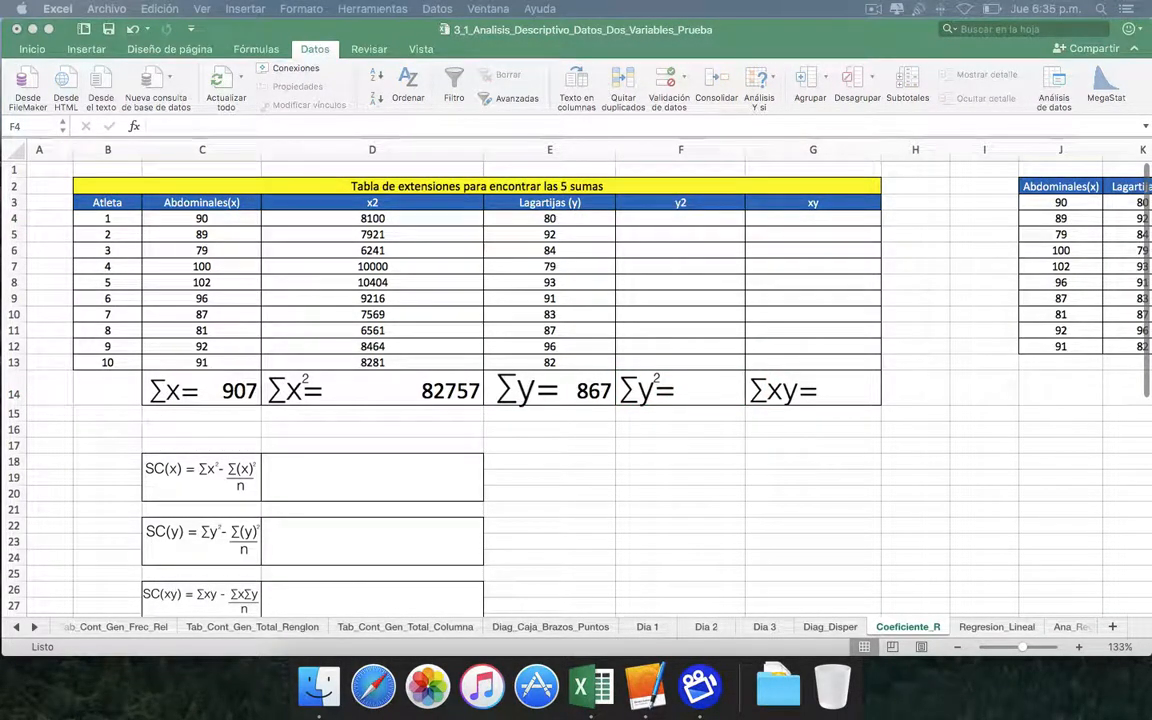
left_click(704, 221)
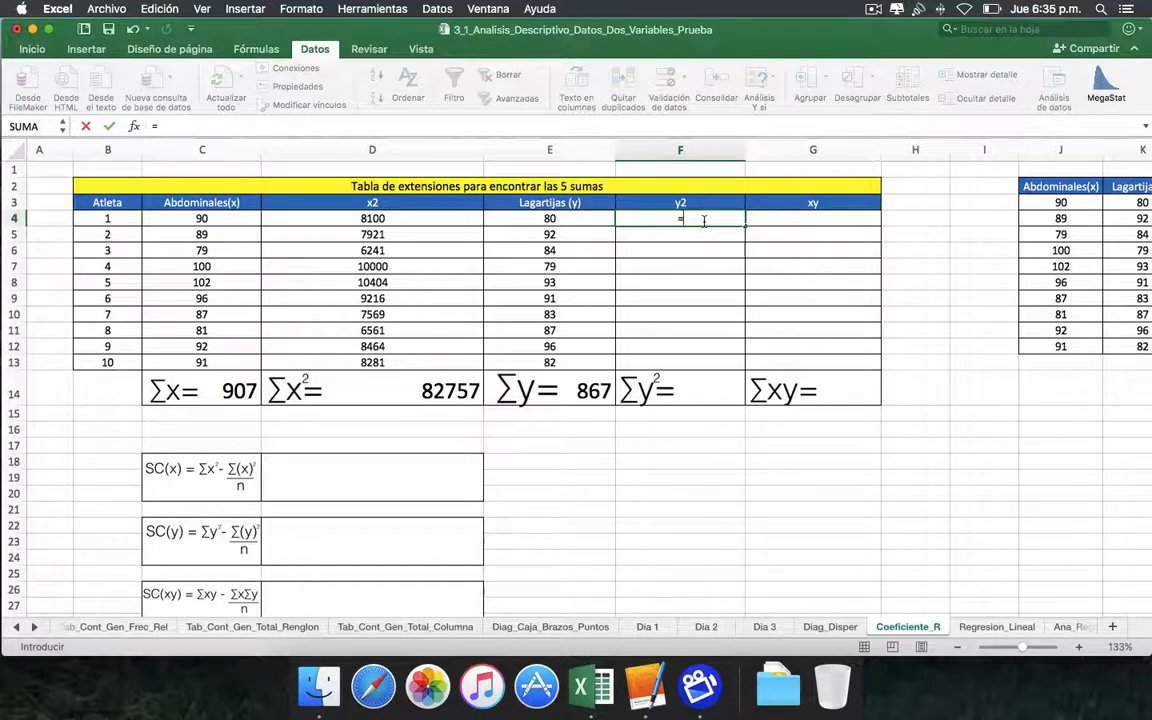
type("E4")
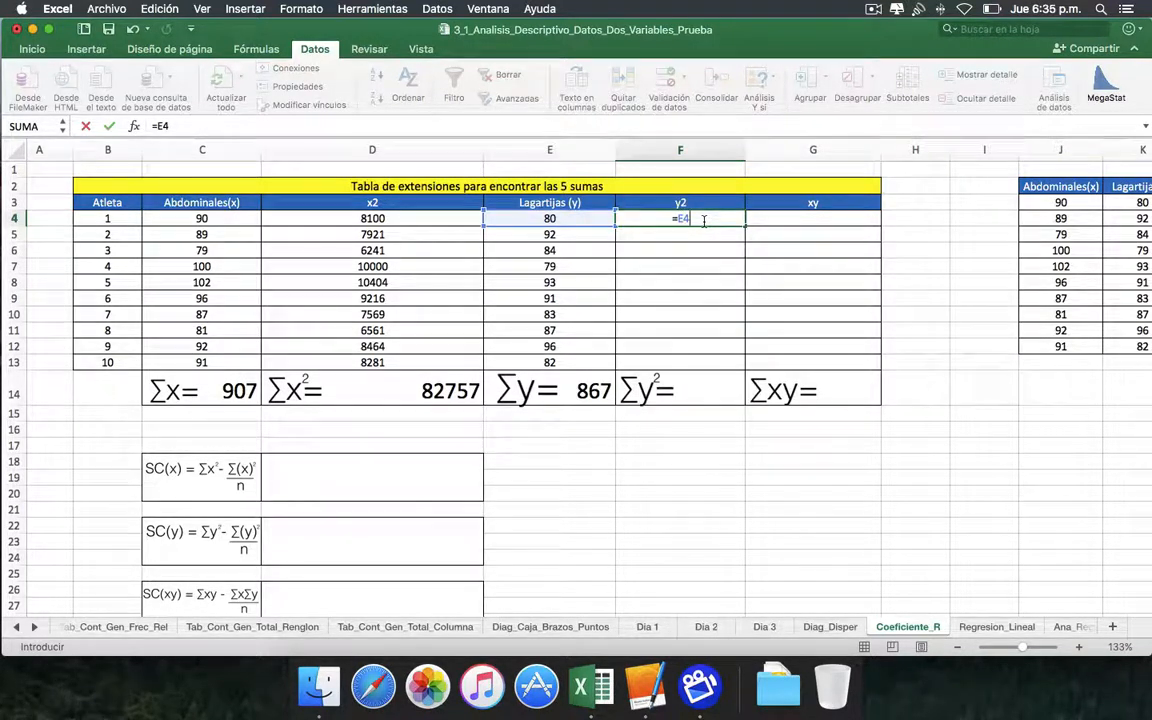
type("^2")
key("Return")
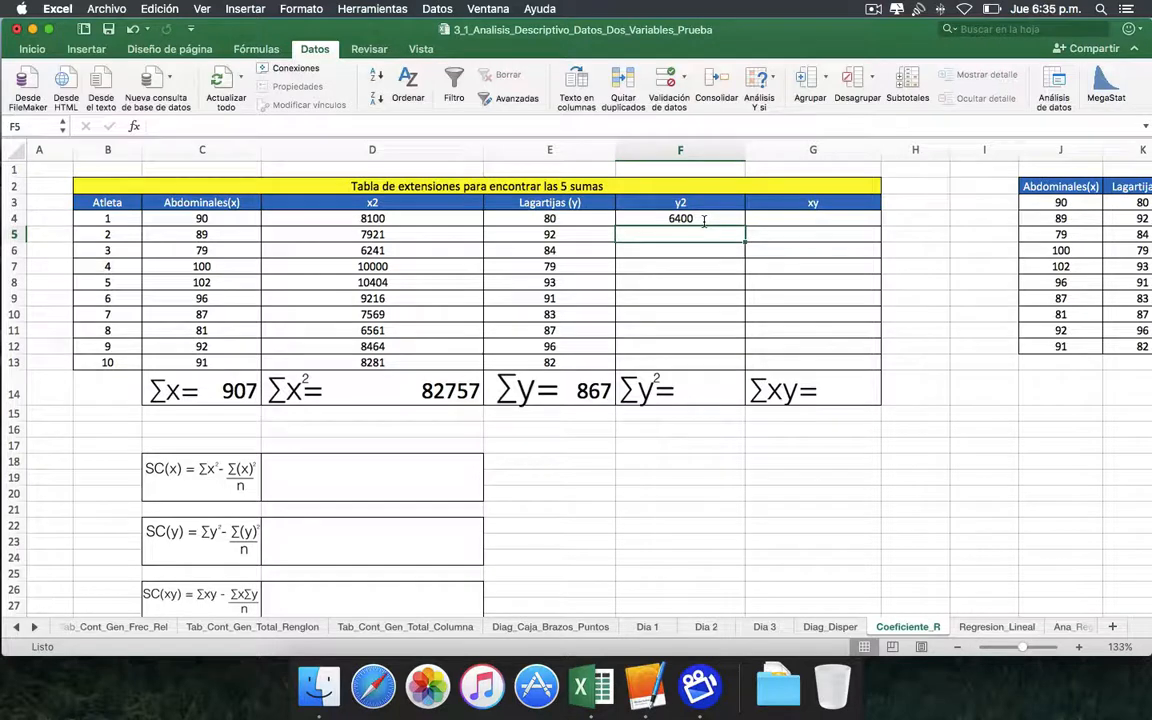
left_click(732, 218)
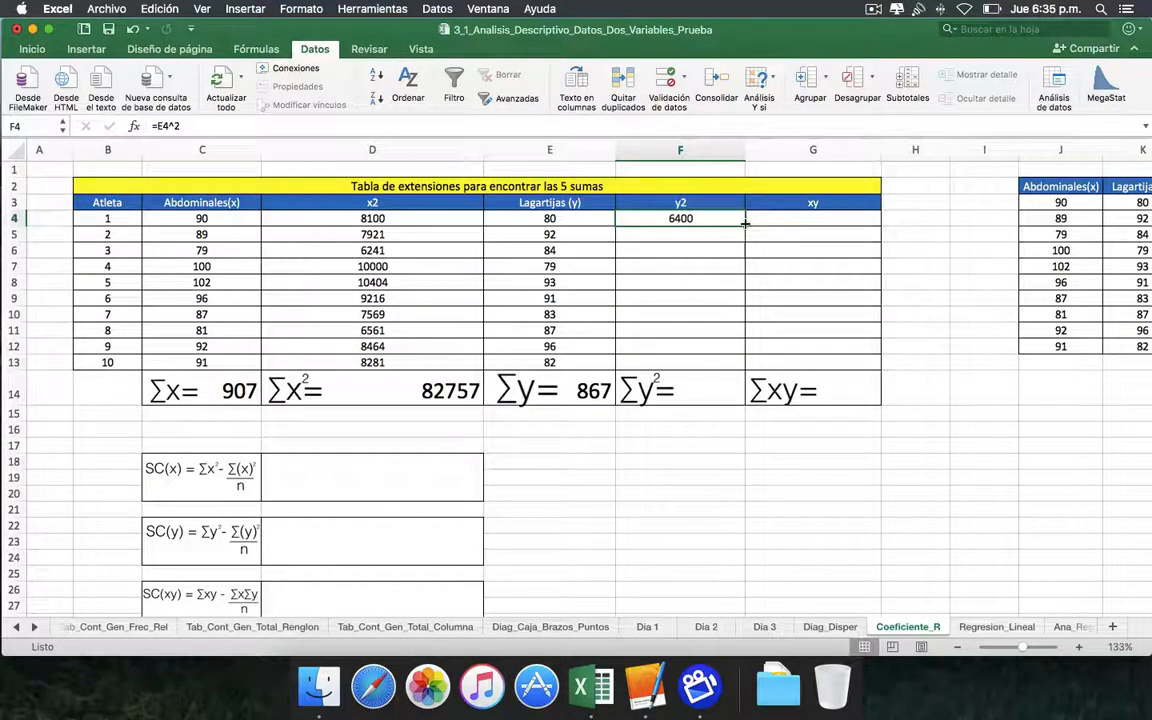
left_click_drag(744, 225, 740, 362)
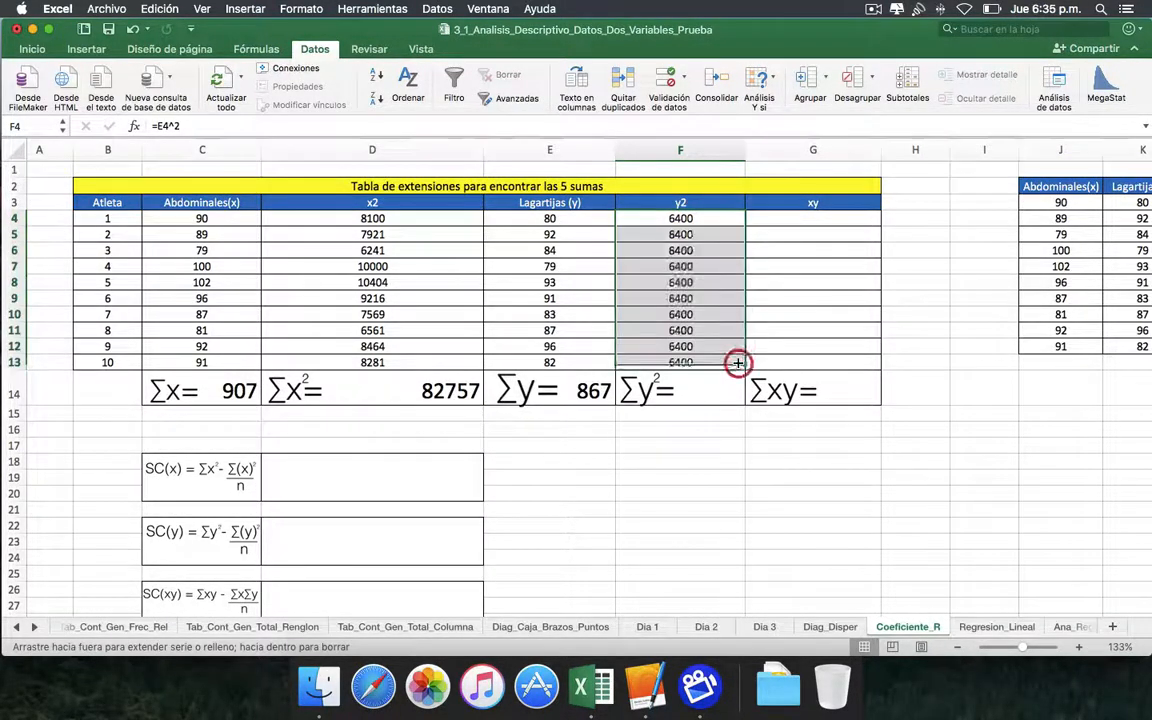
Enter =SUMA(F4:F13) in cell F14 to total the y2 column.
left_click(733, 381)
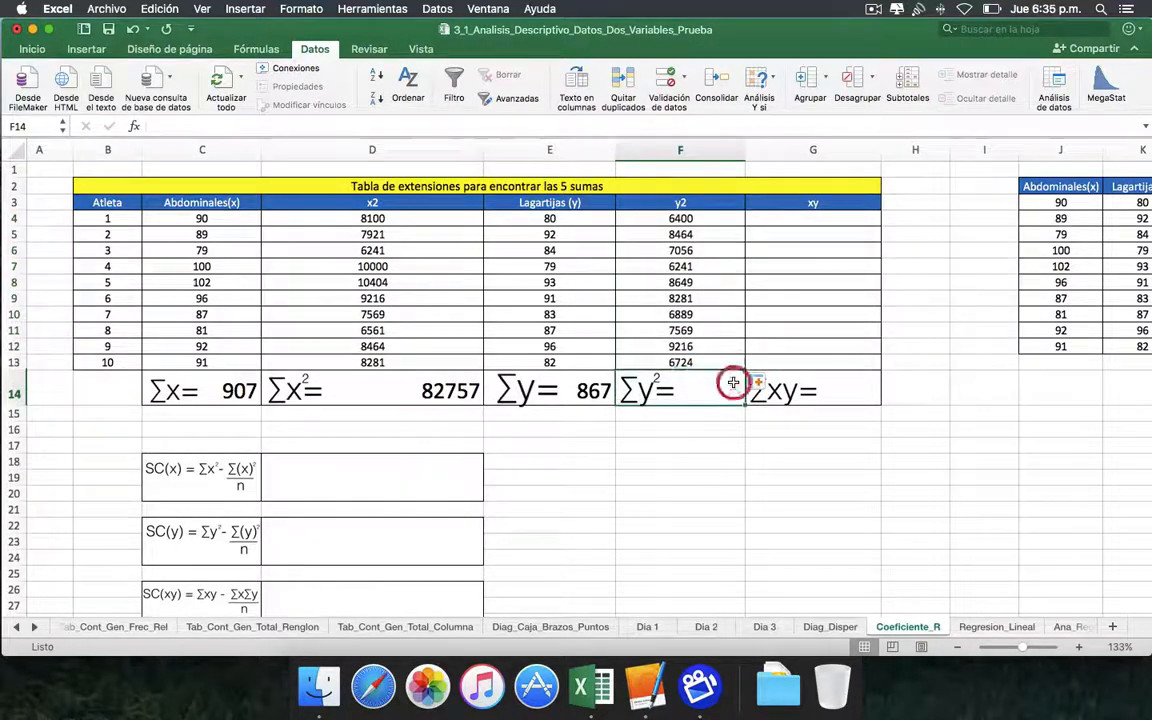
left_click(686, 128)
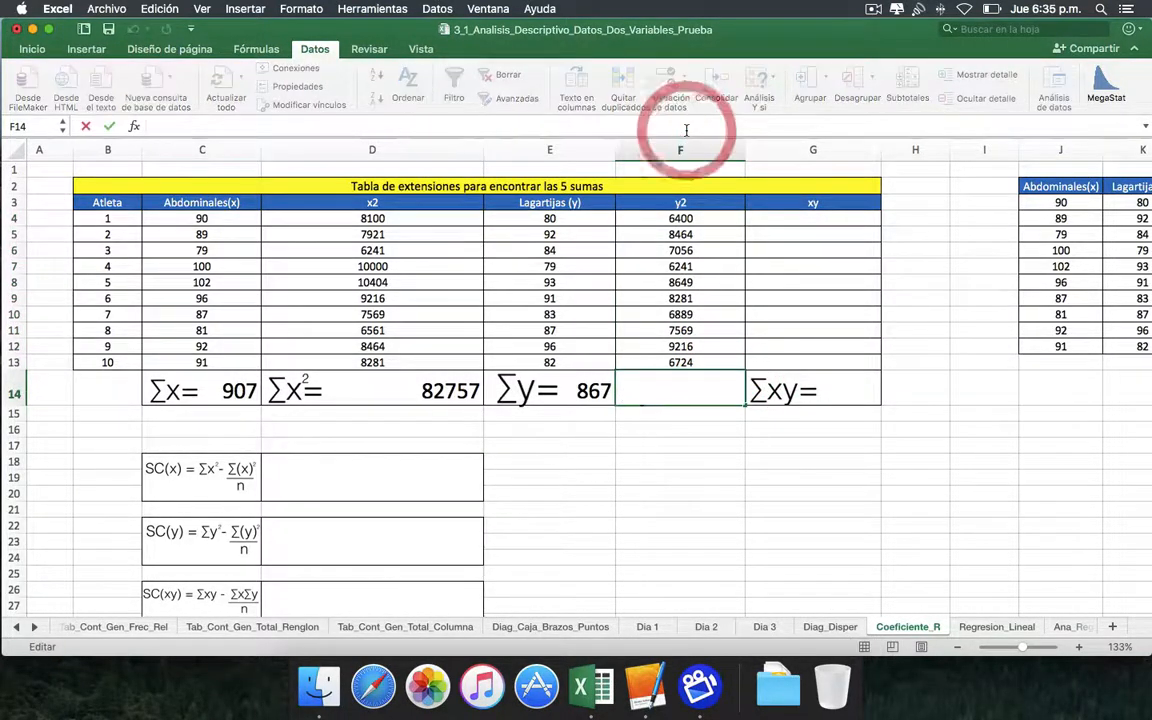
type("=")
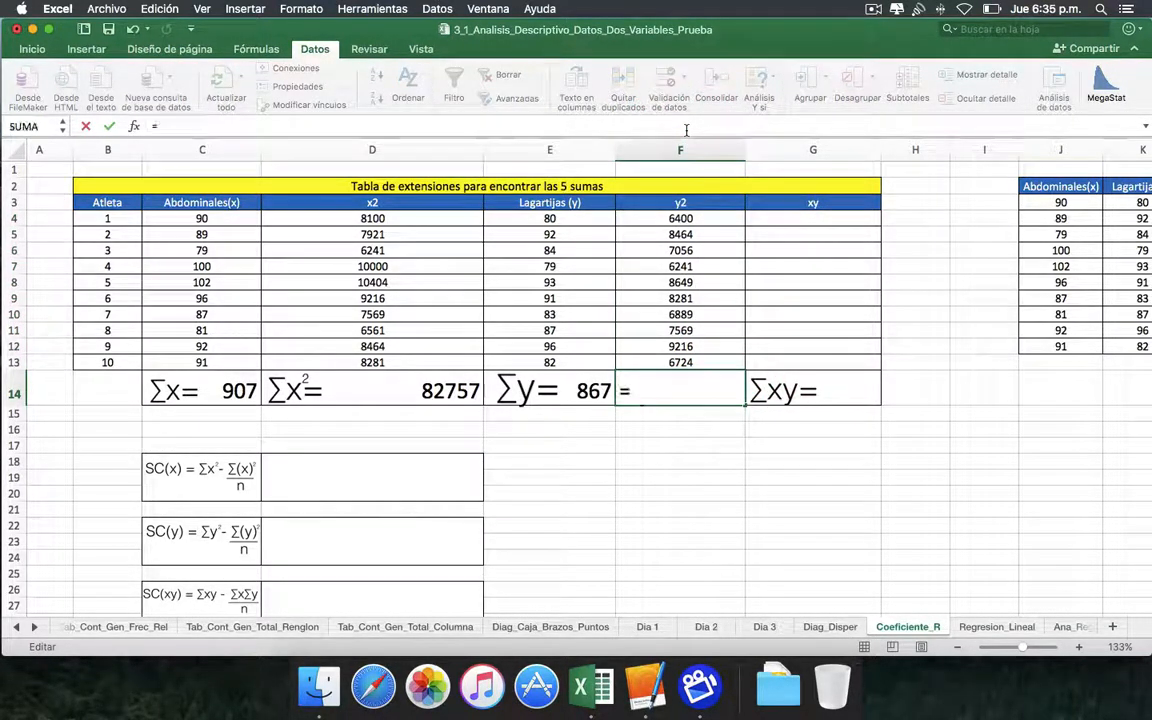
type("SUMA(")
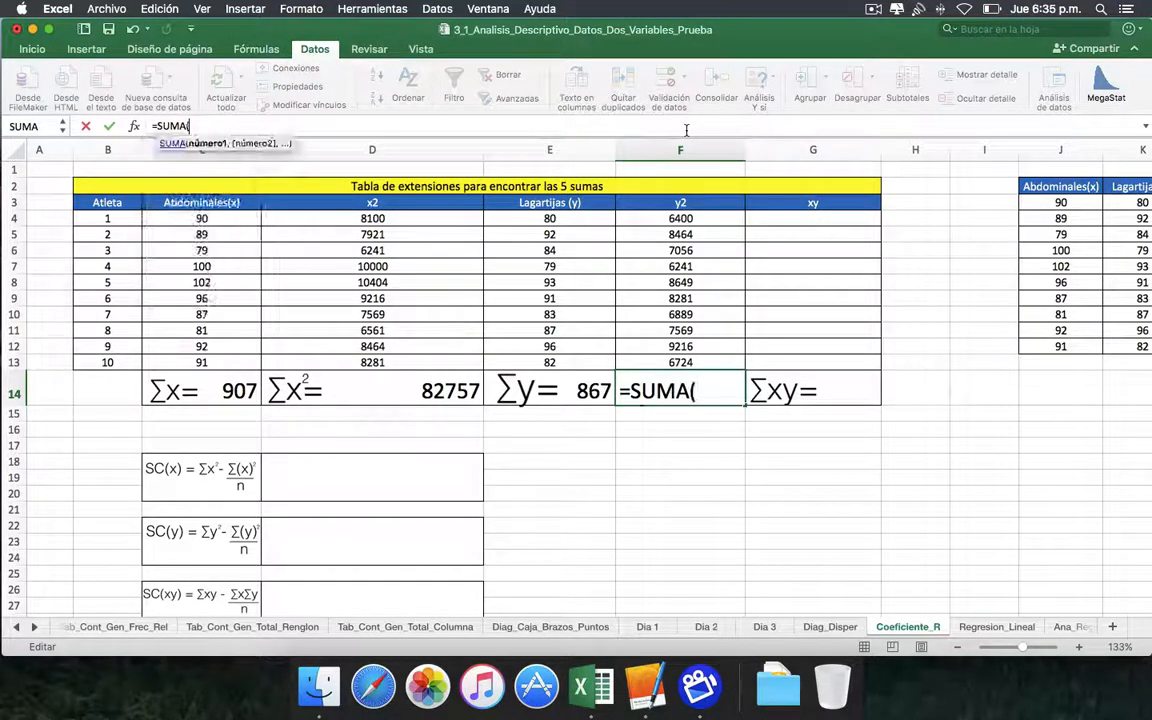
left_click(703, 218)
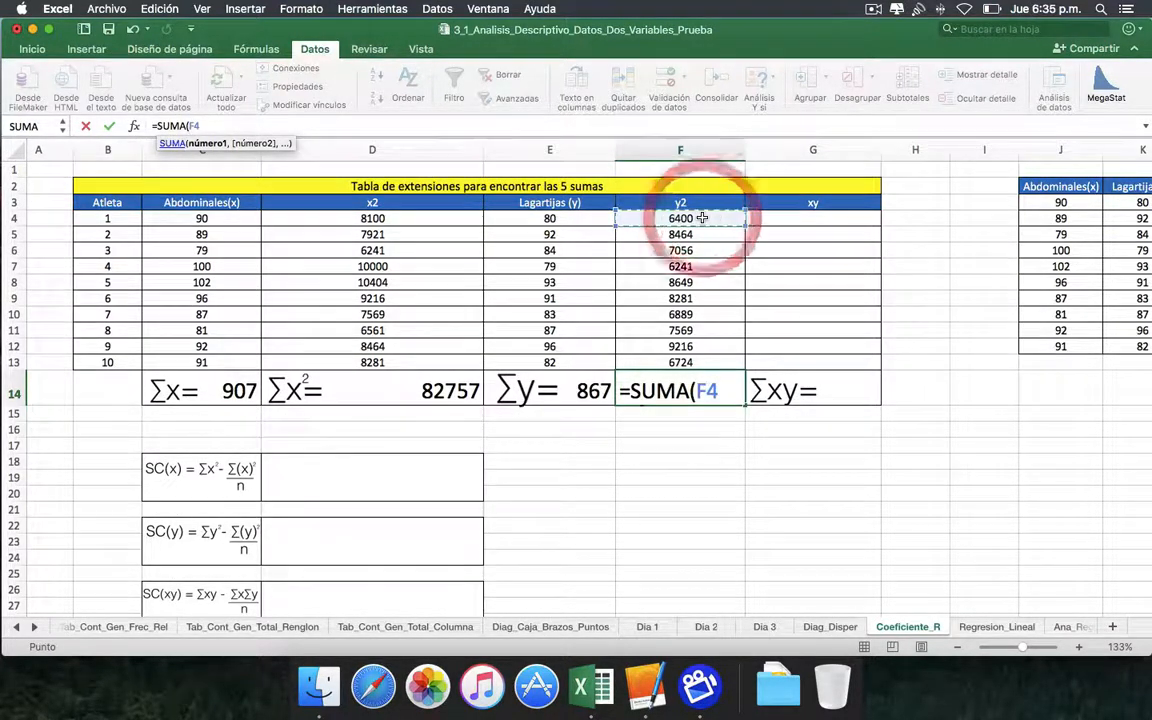
type(":")
left_click(705, 361)
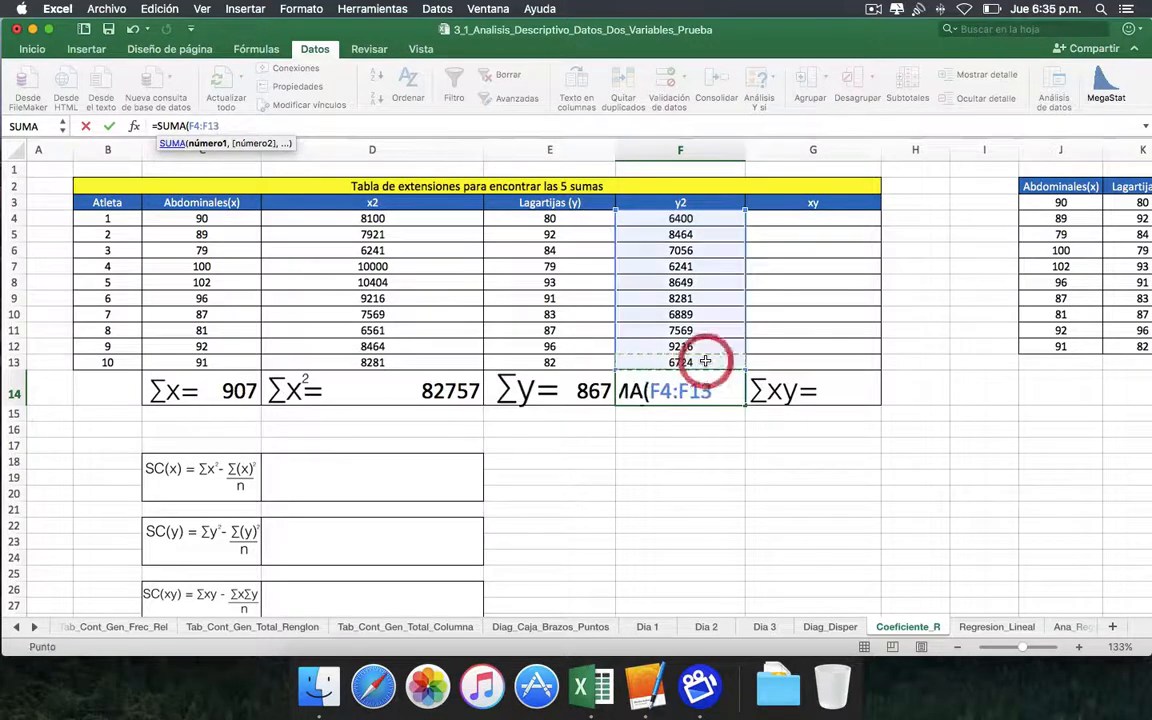
type(")")
key("Return")
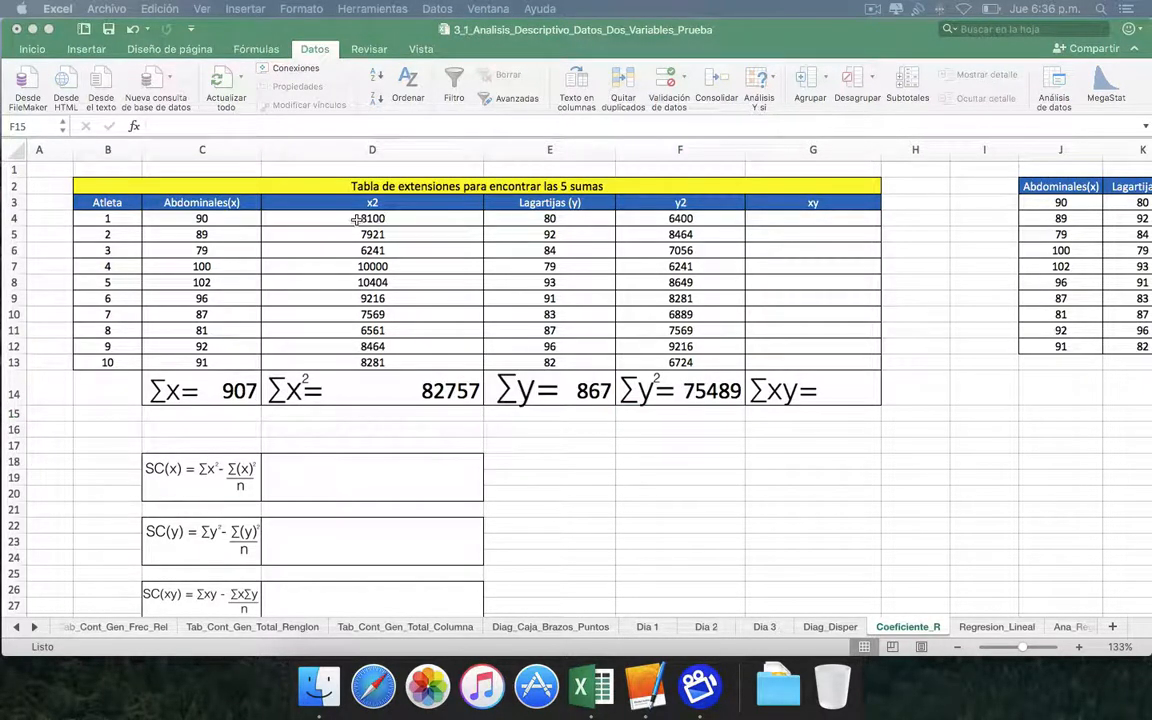
Enter the product =C4*E4 in cell G4 and fill it down the xy column through G13.
left_click(552, 218)
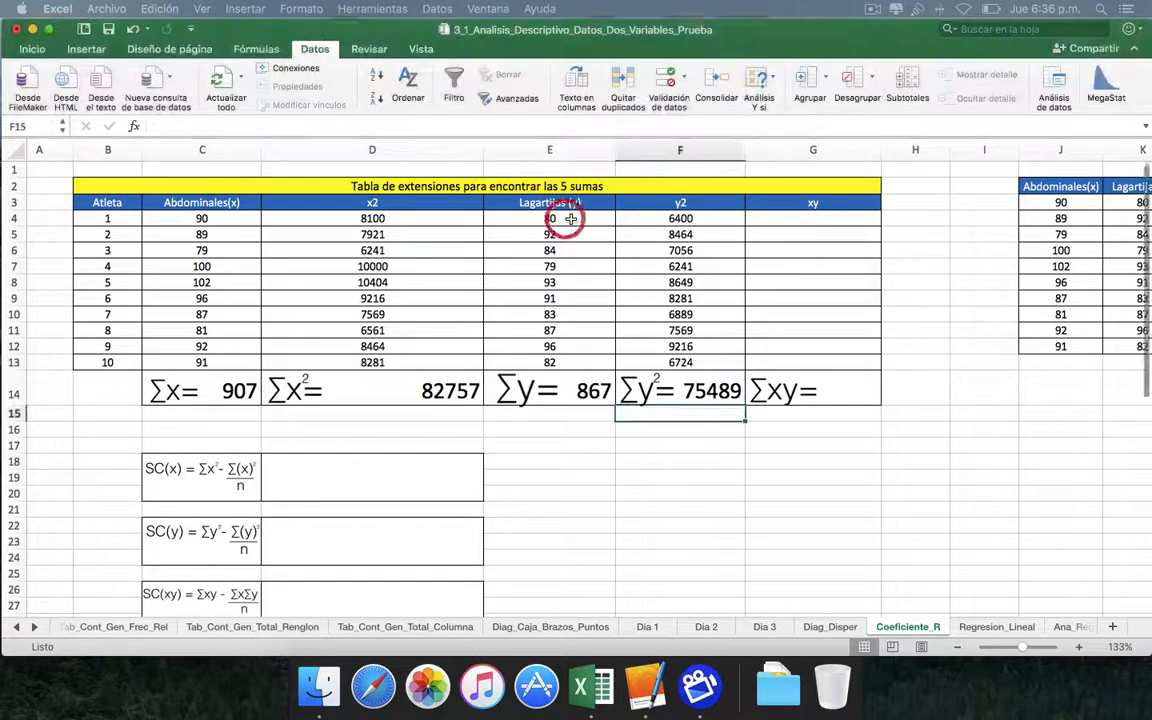
left_click(777, 221)
type("=")
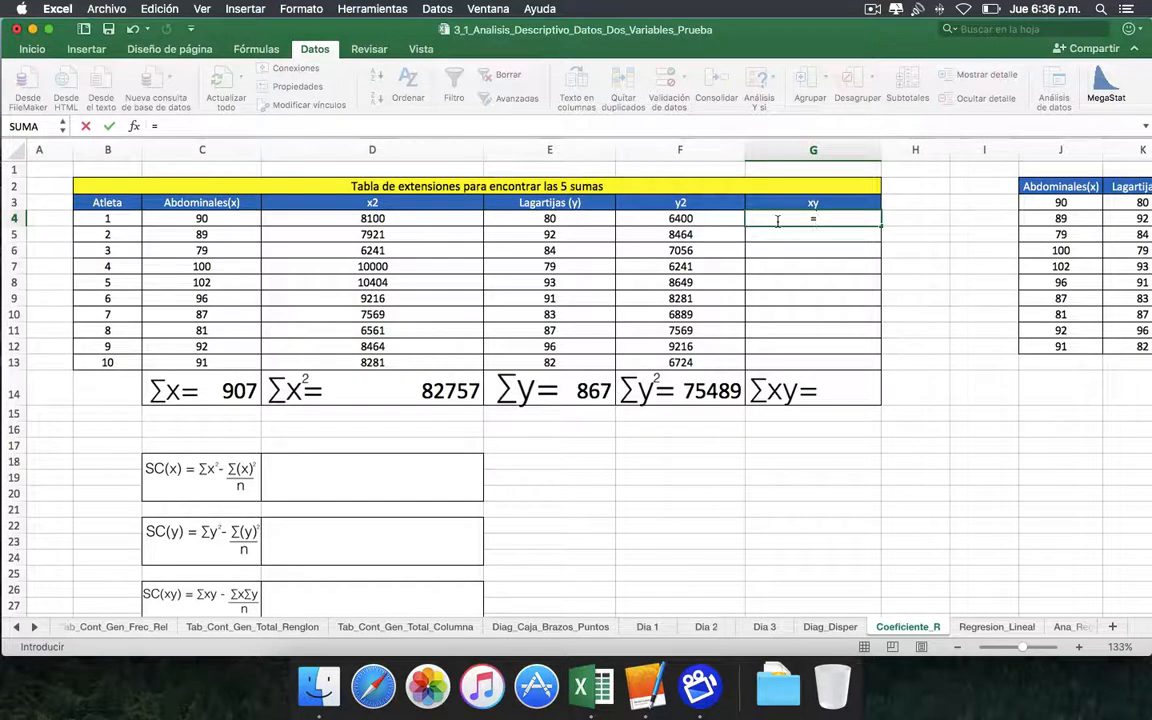
key("Left")
key("Left")
key("Left")
key("Left")
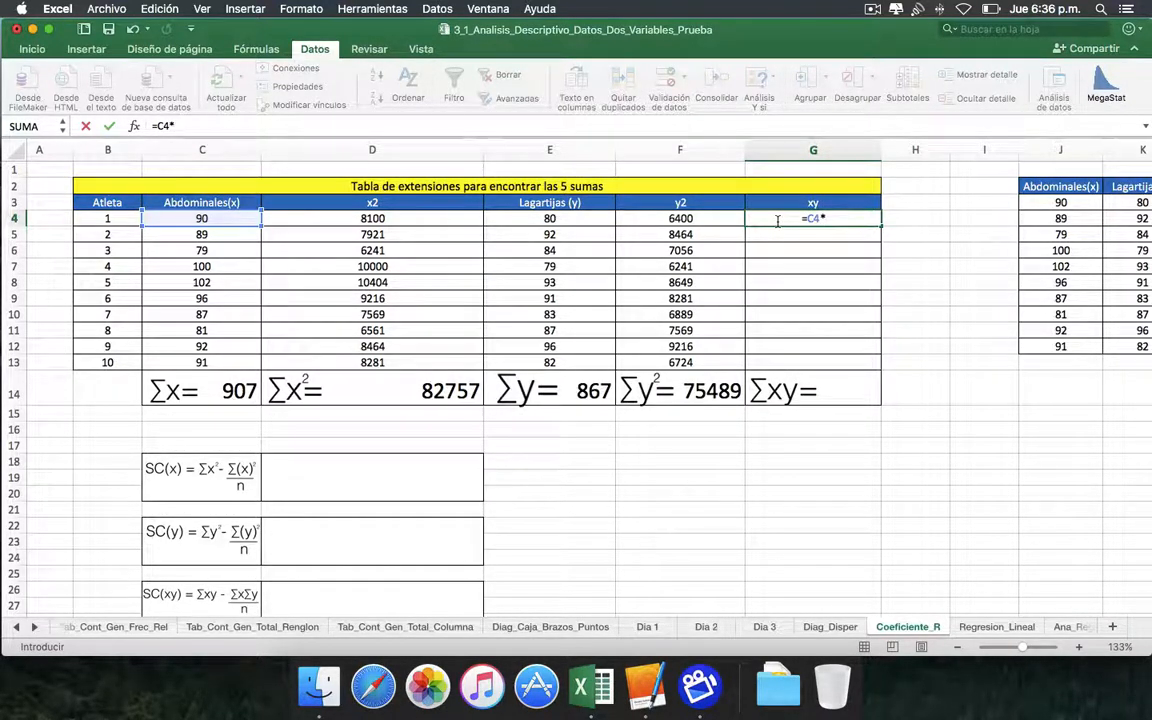
type("*")
key("Left")
key("Left")
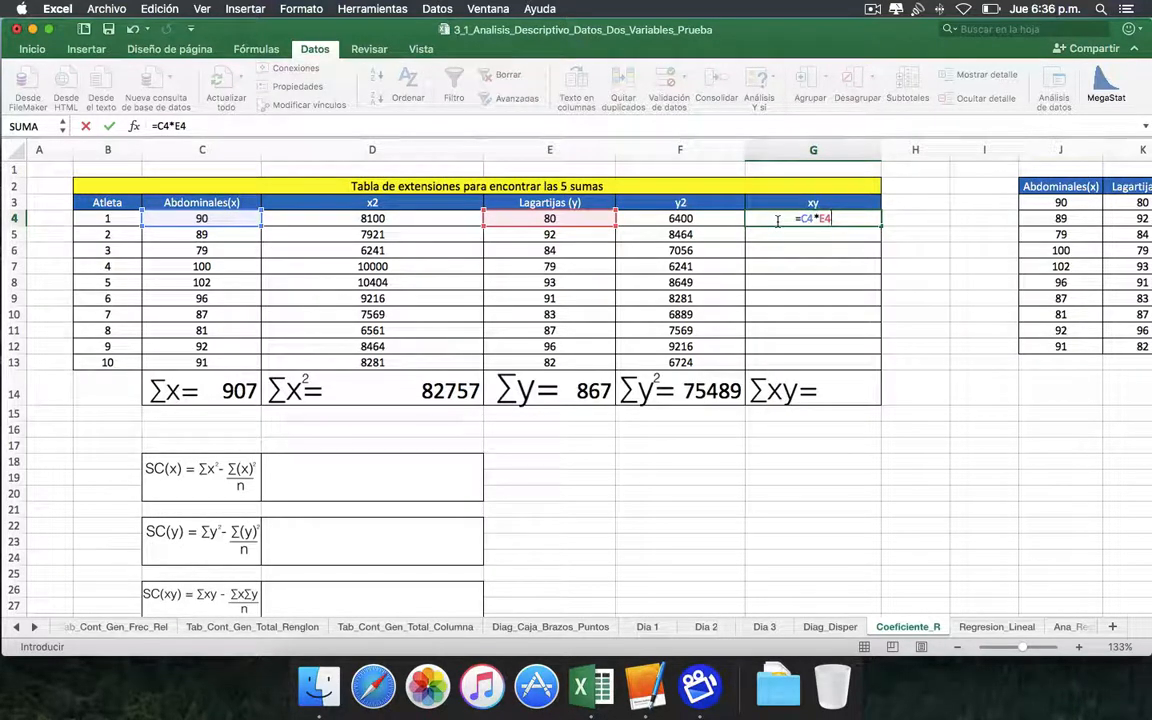
key("Return")
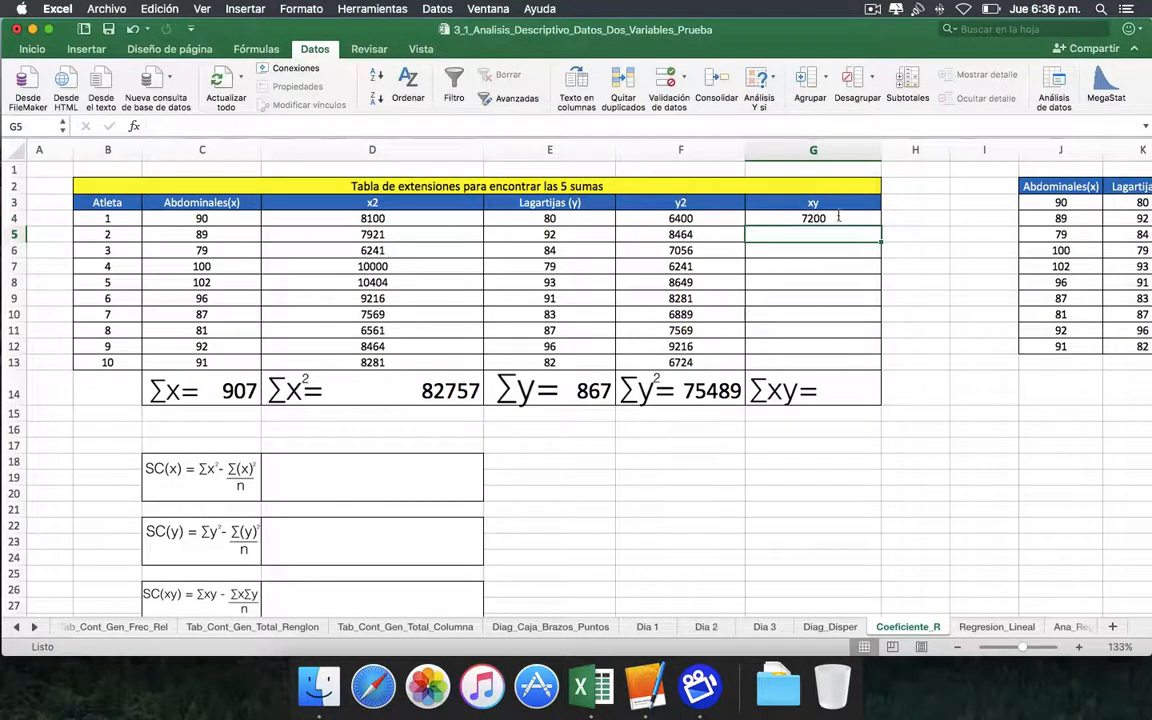
left_click(800, 219)
left_click_drag(883, 224, 884, 369)
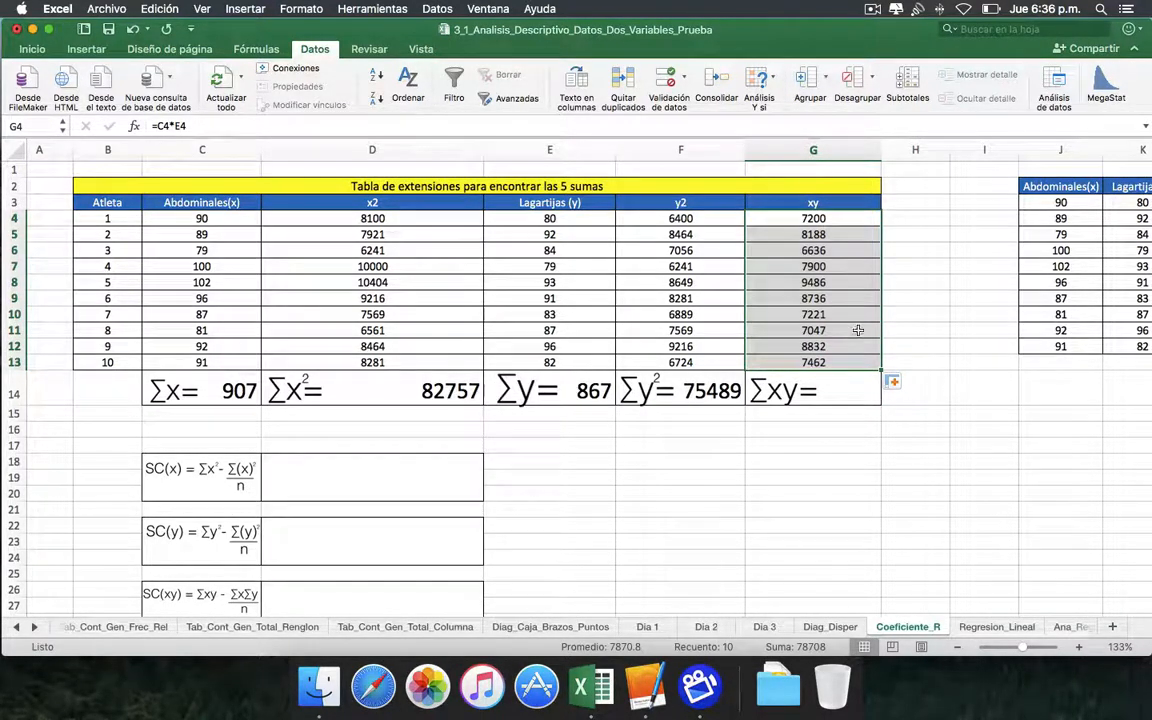
Enter =SUMA(G4:G13) in cell G14 to total the xy column.
left_click(863, 393)
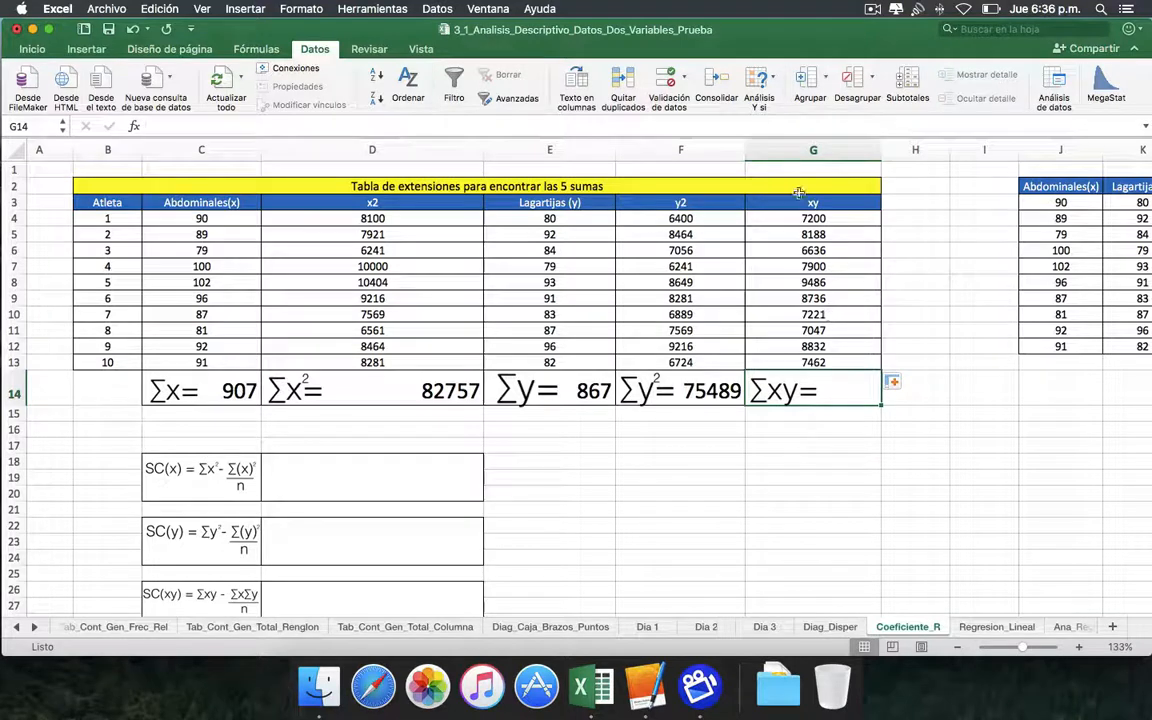
left_click(789, 131)
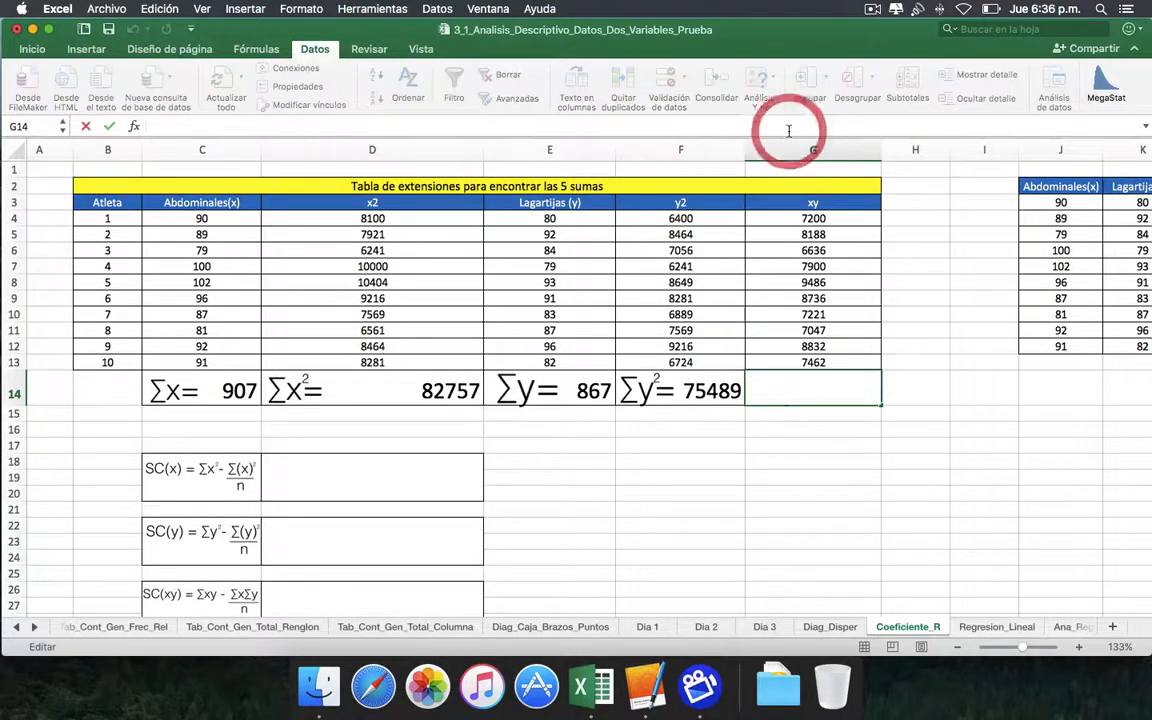
type("=SUMA(")
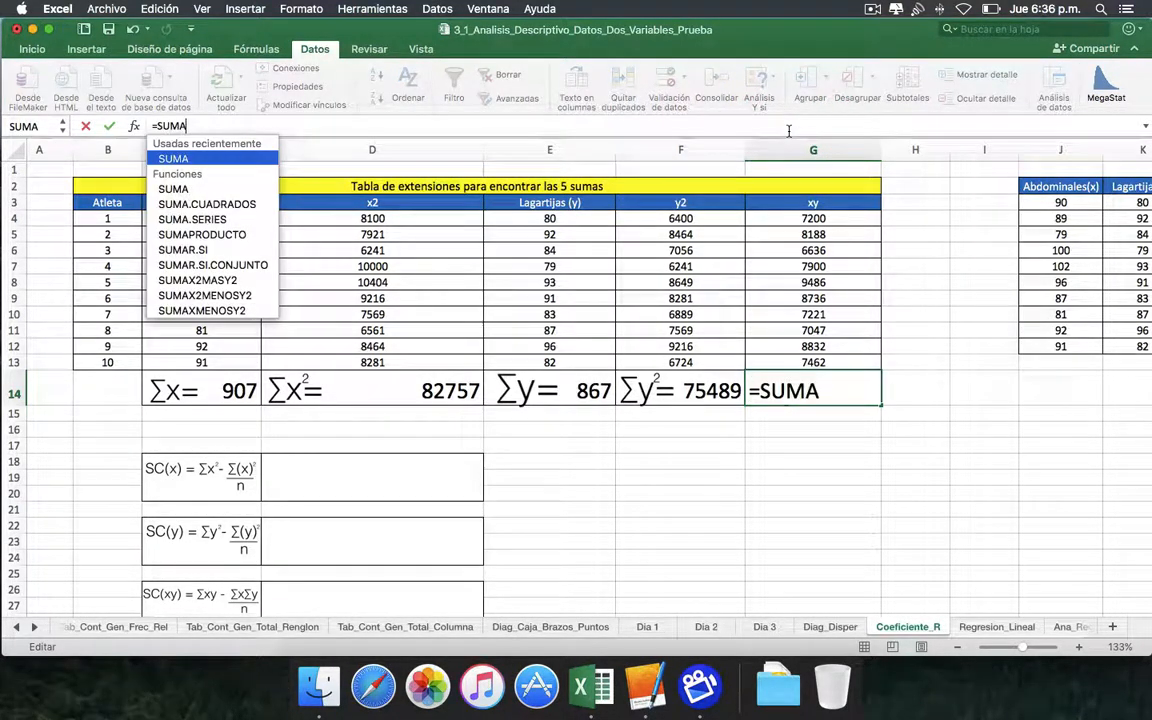
left_click(815, 219)
type(":")
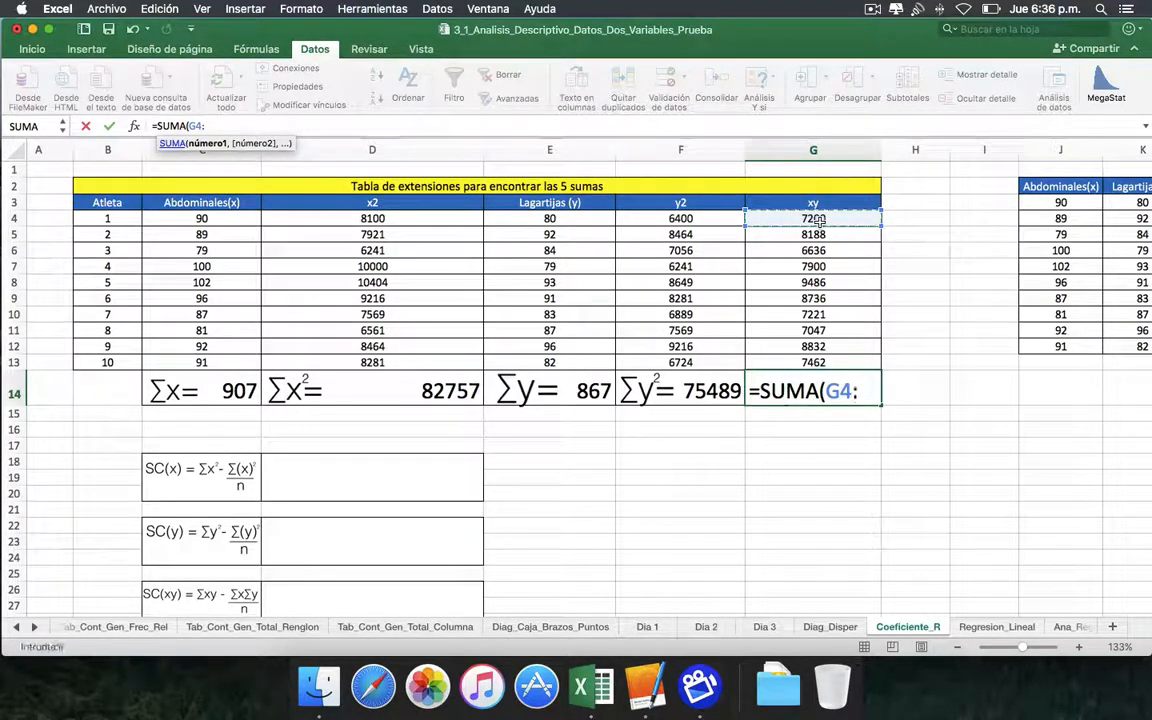
left_click(835, 363)
type(")")
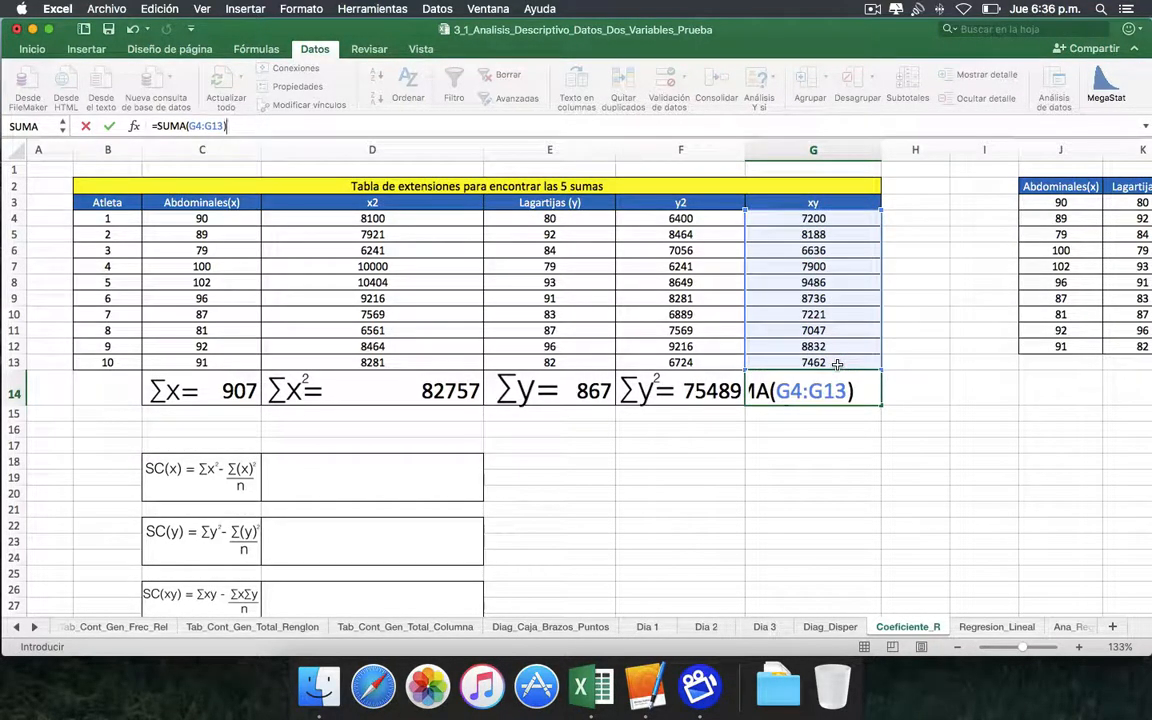
key("Return")
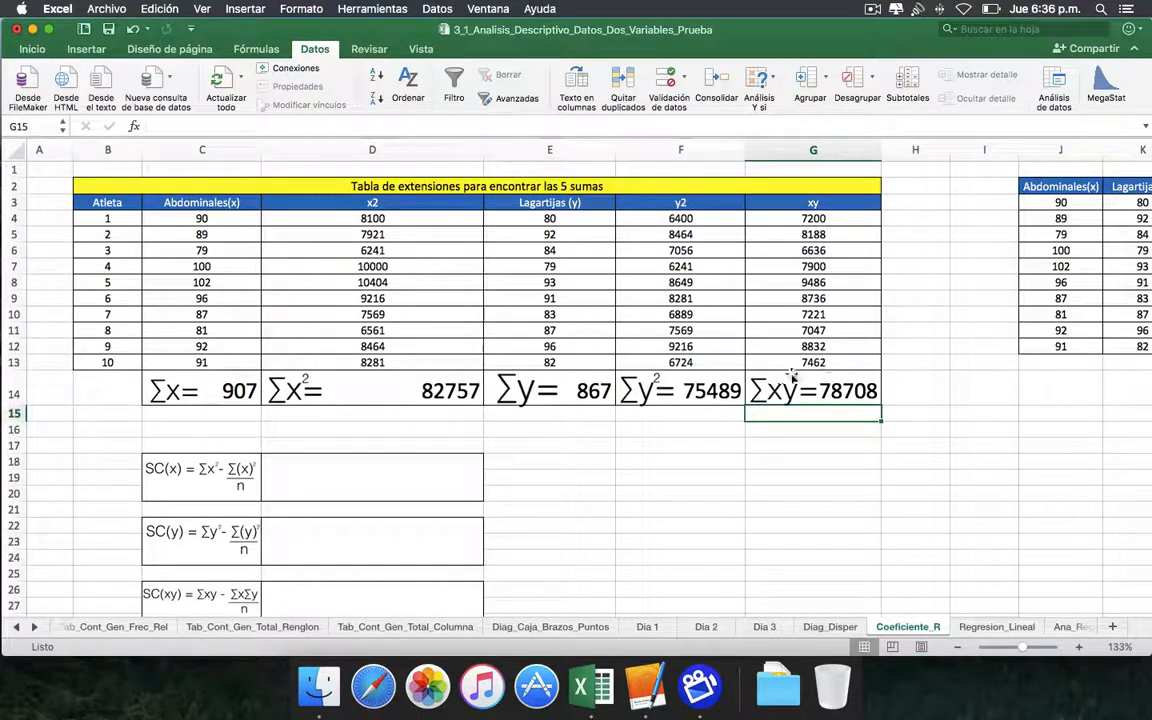
Calculate SC(x) in the empty box beside its formula, cell D18, with =(D14)-(C14^2)/10.
scroll(365, 372, "down", 3)
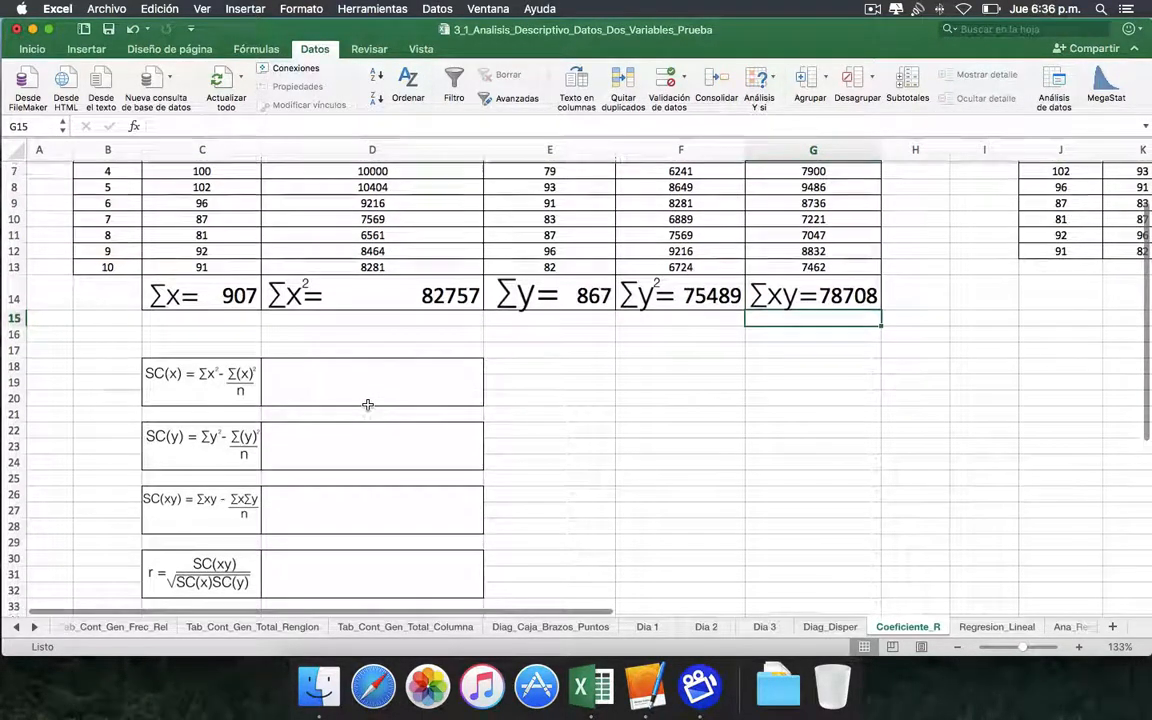
left_click(375, 378)
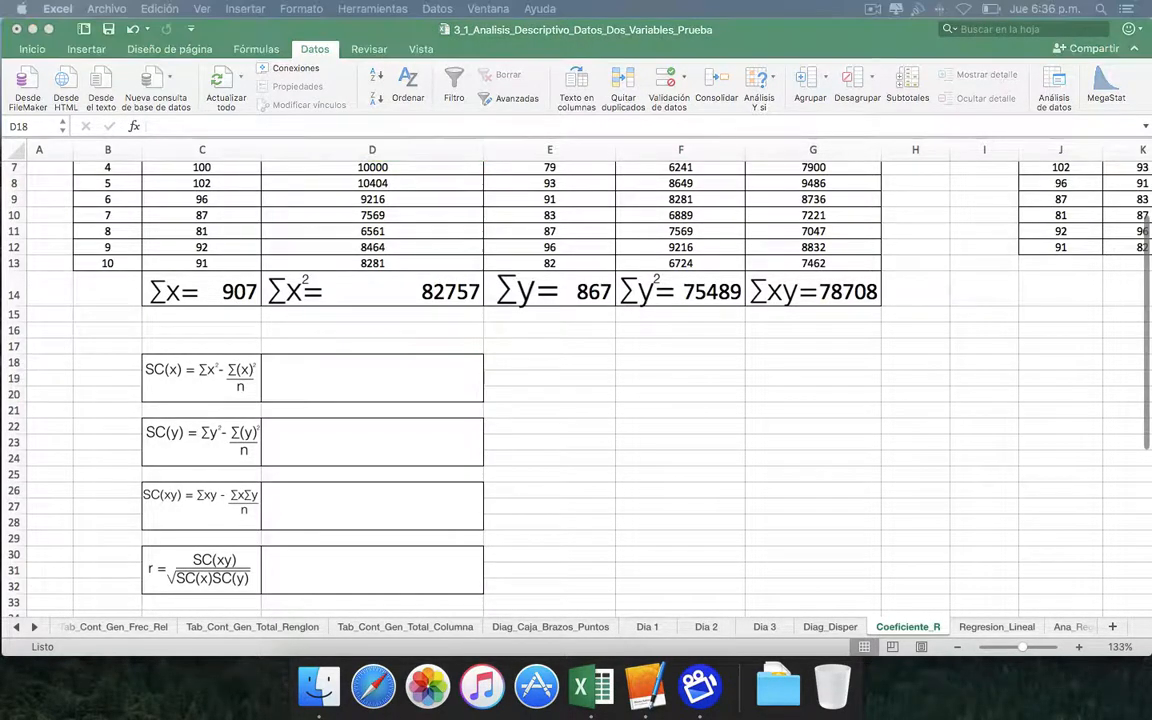
scroll(360, 393, "up", 1)
left_click(362, 394)
scroll(362, 394, "down", 1)
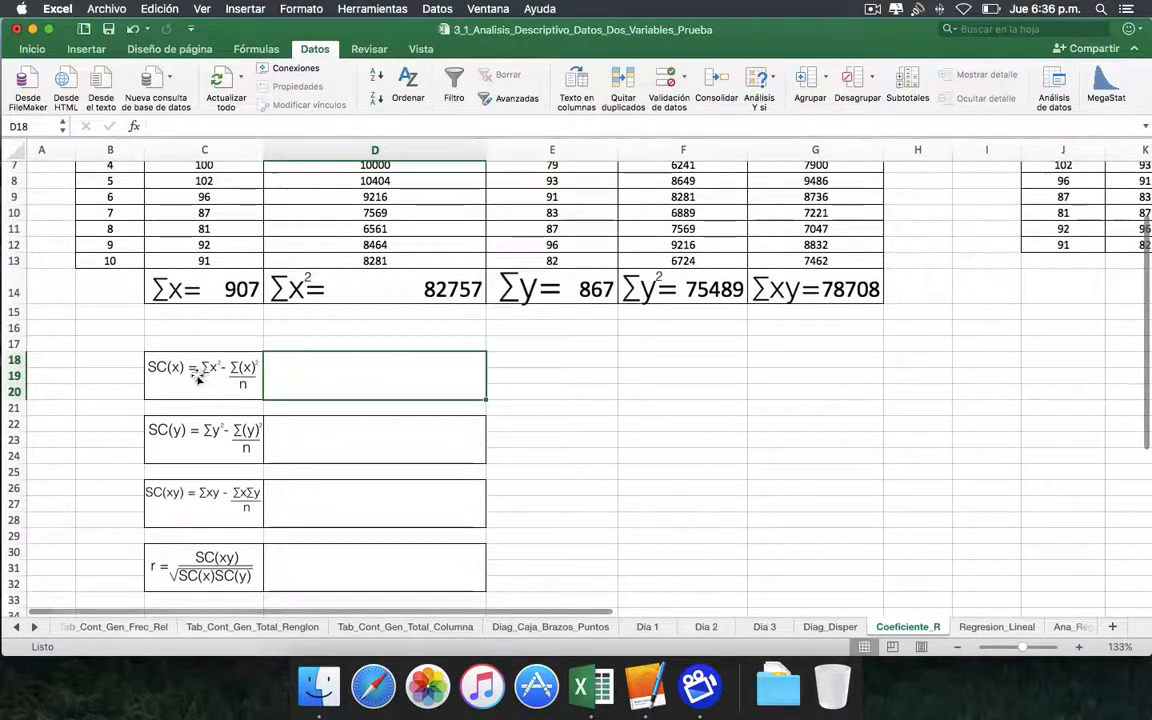
scroll(211, 376, "up", 1)
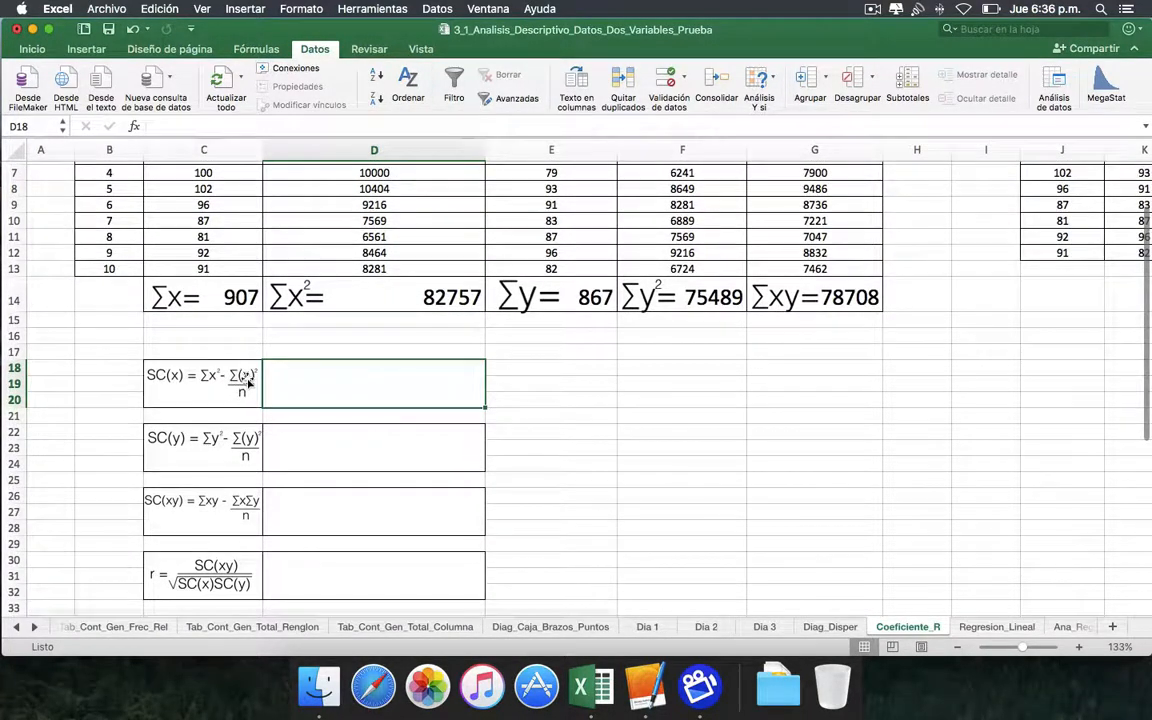
scroll(245, 375, "down", 1)
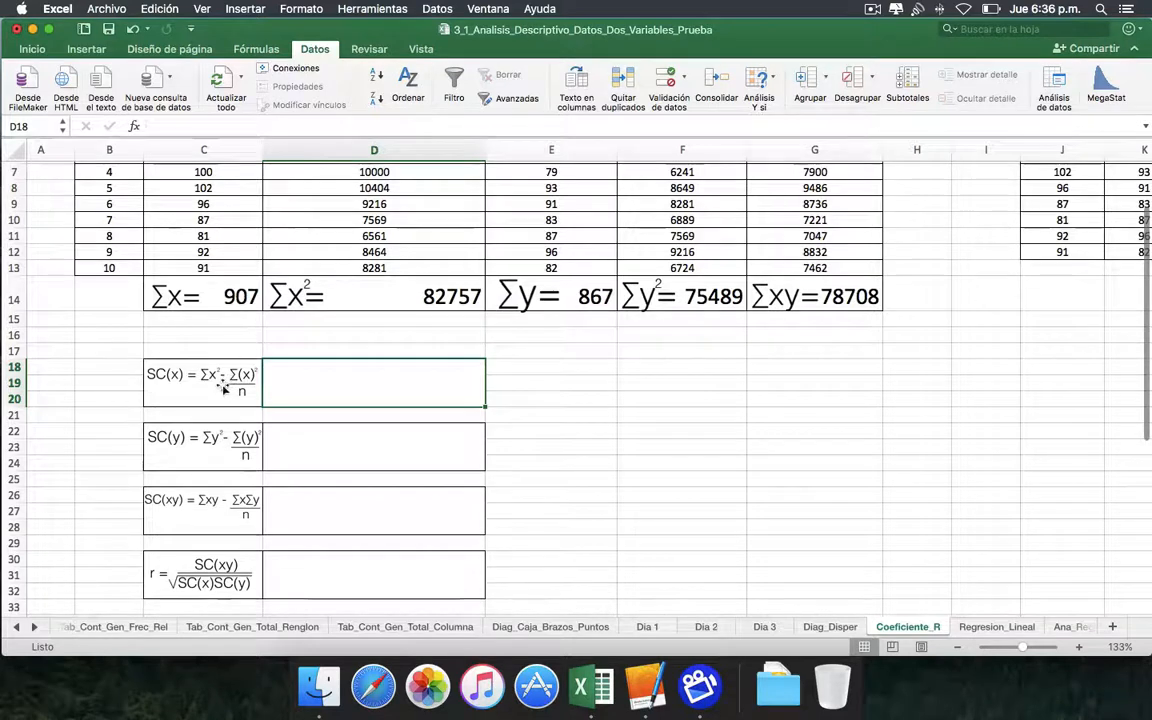
scroll(235, 390, "up", 1)
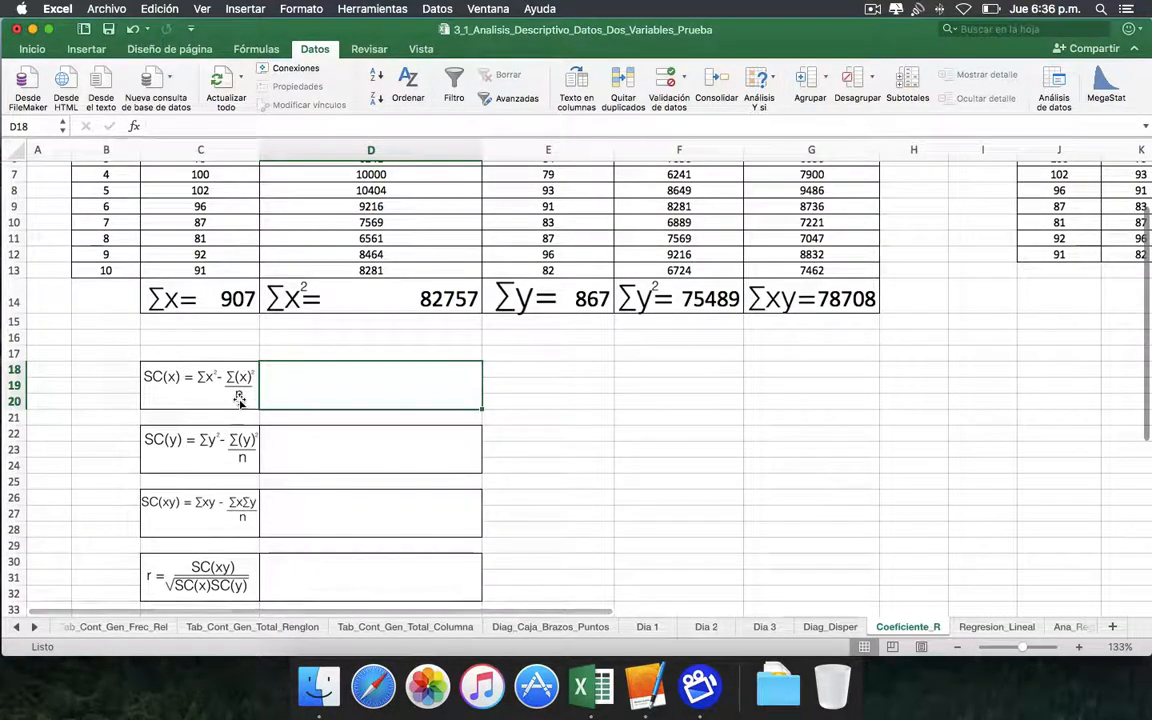
scroll(330, 399, "up", 1)
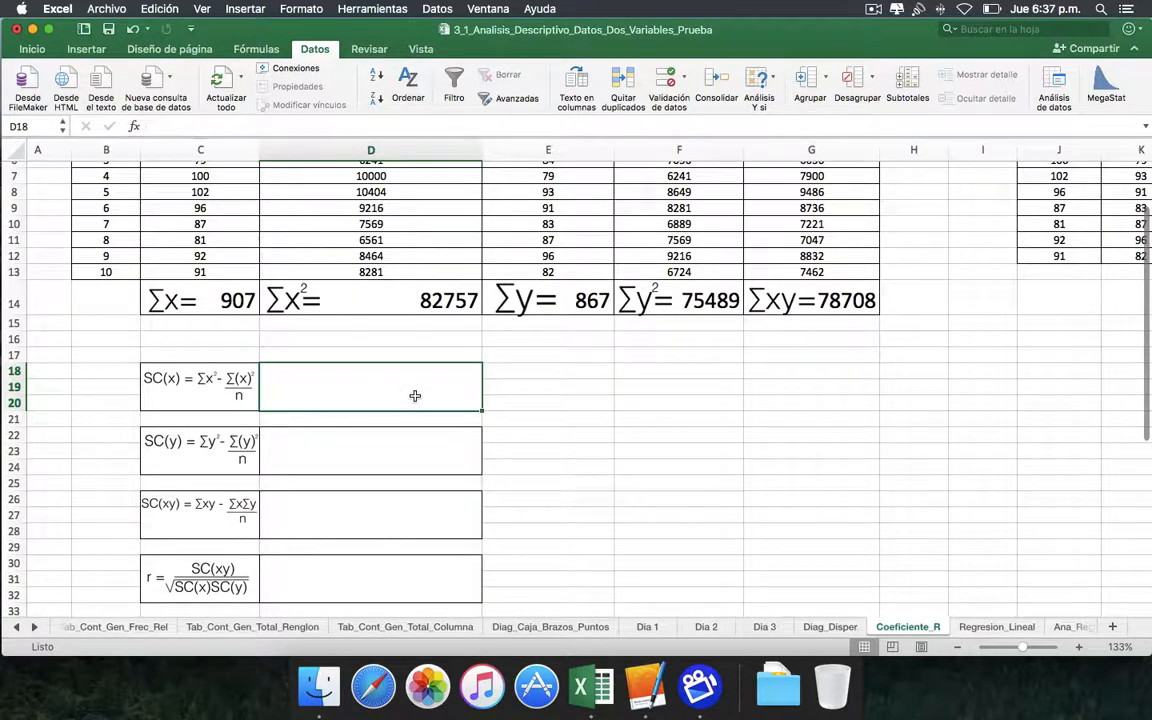
type("=")
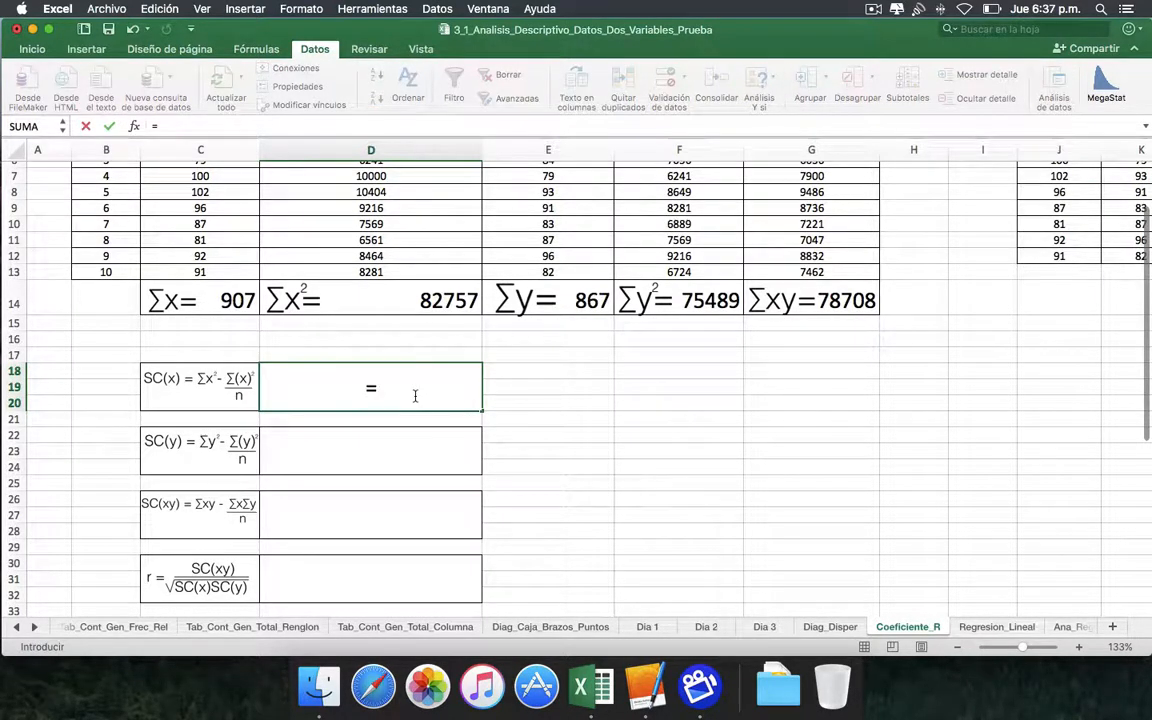
type("(D")
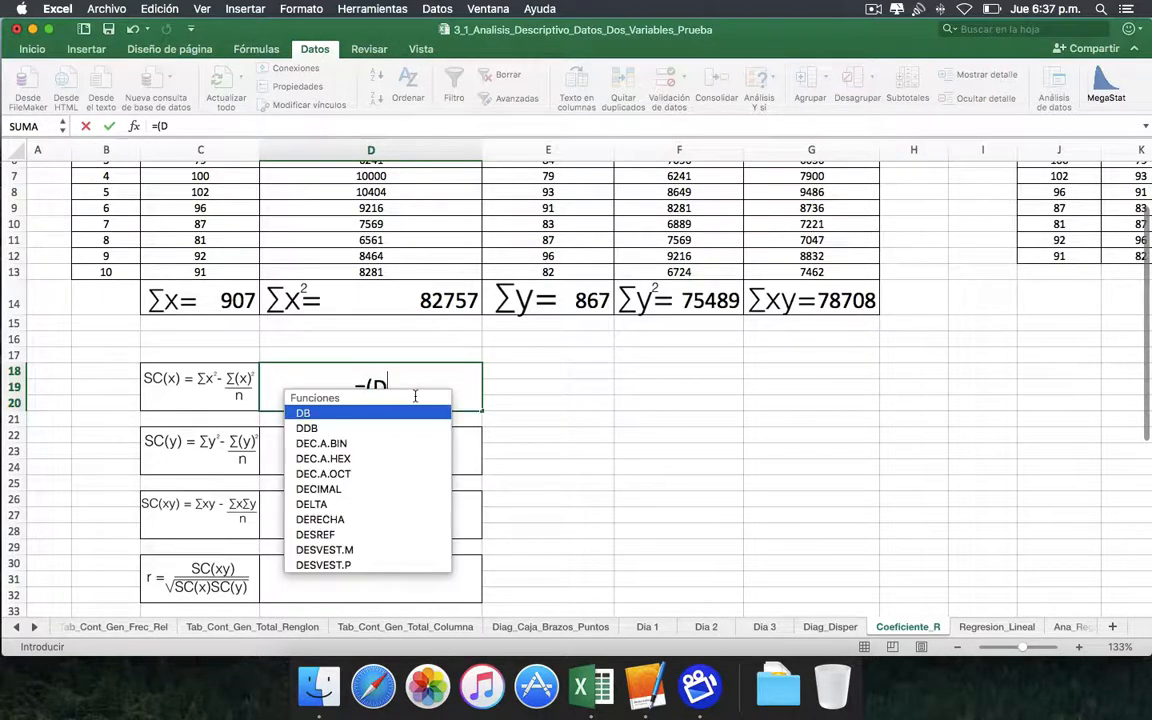
type("14")
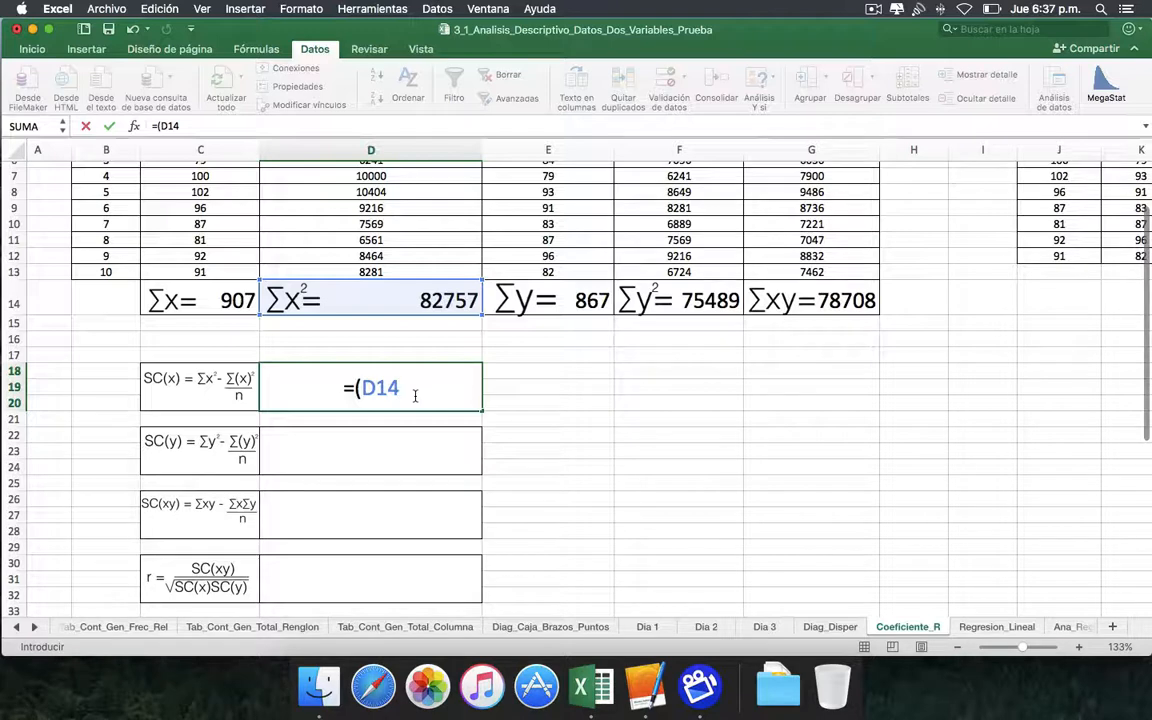
type(")-")
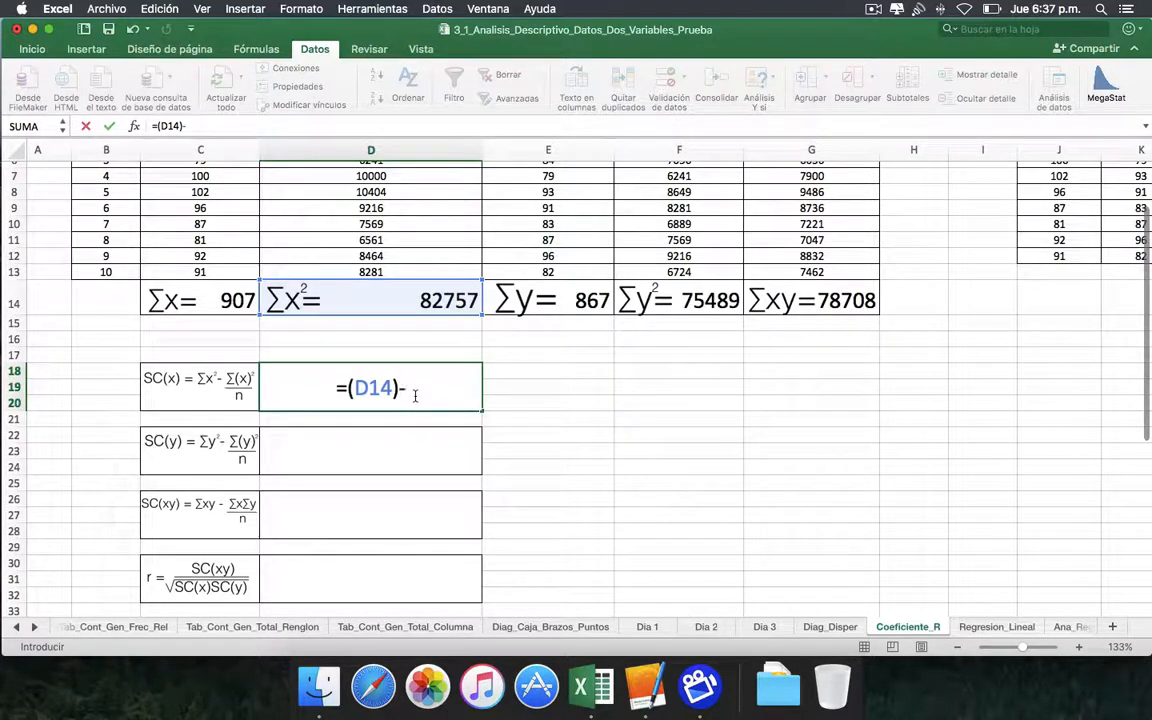
type("(")
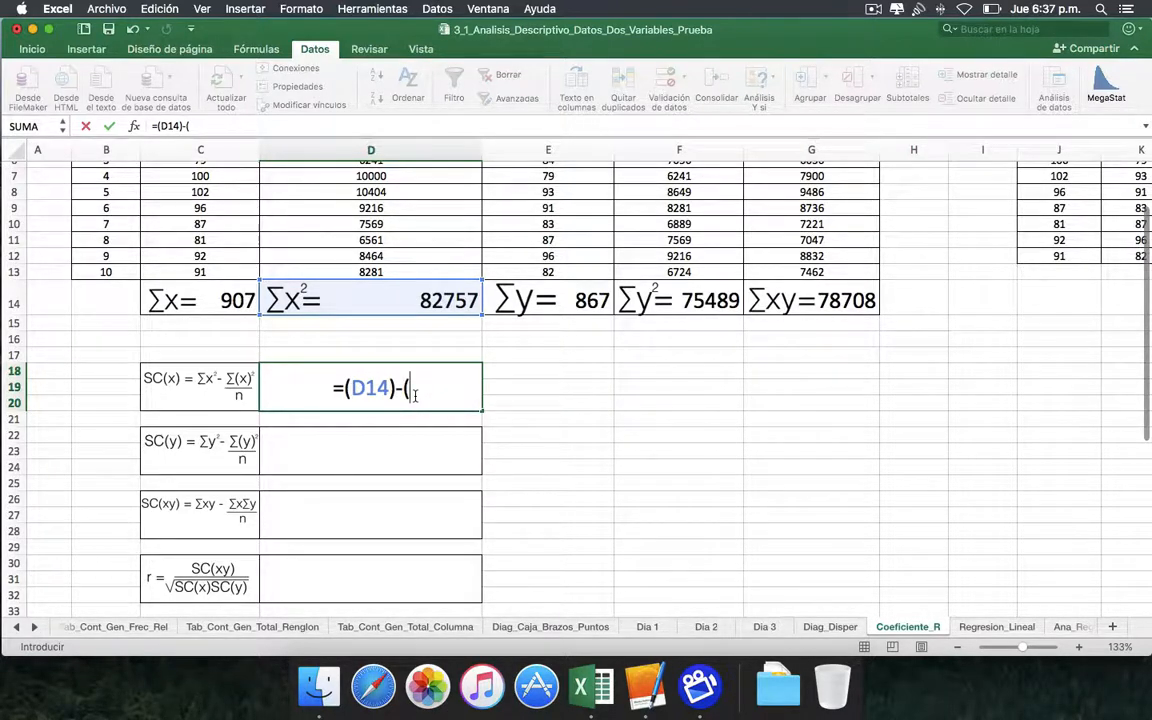
type("C14")
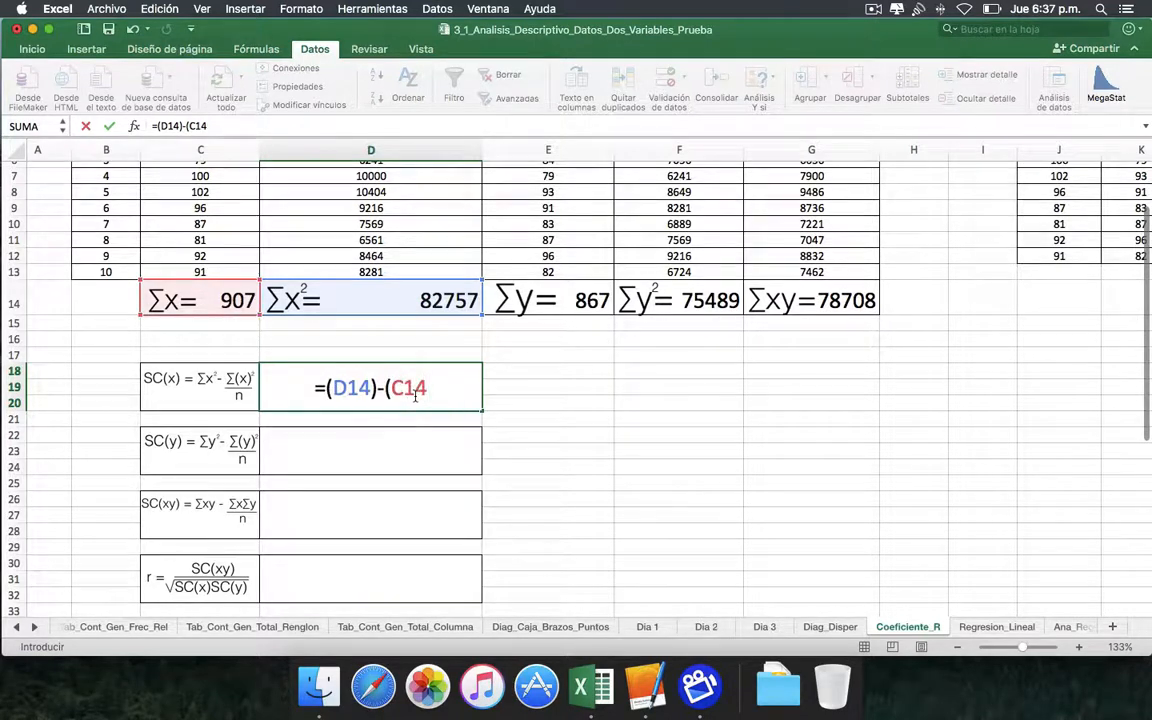
type("^2)")
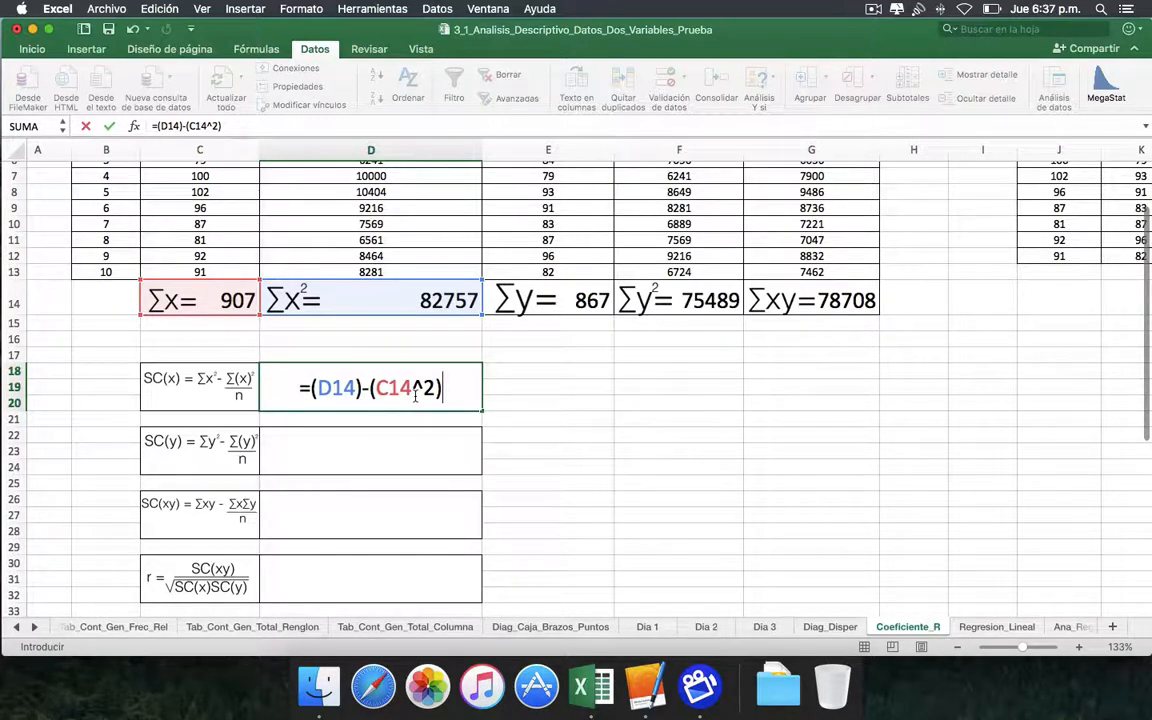
type("/10")
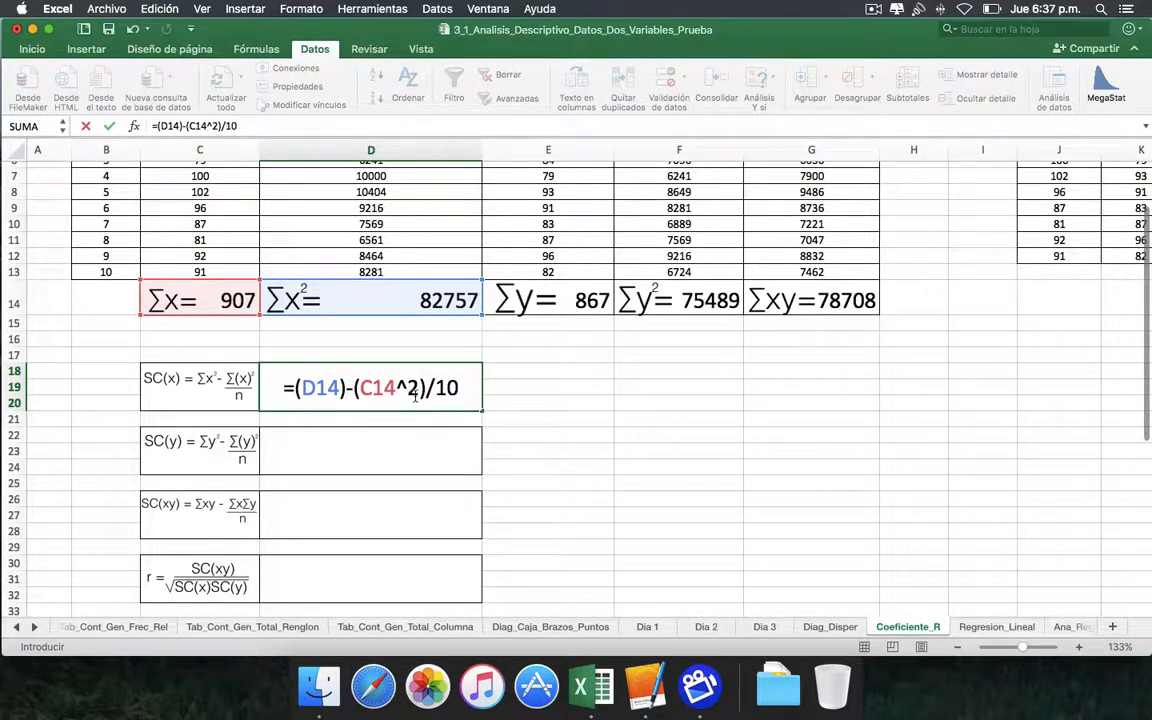
key("Return")
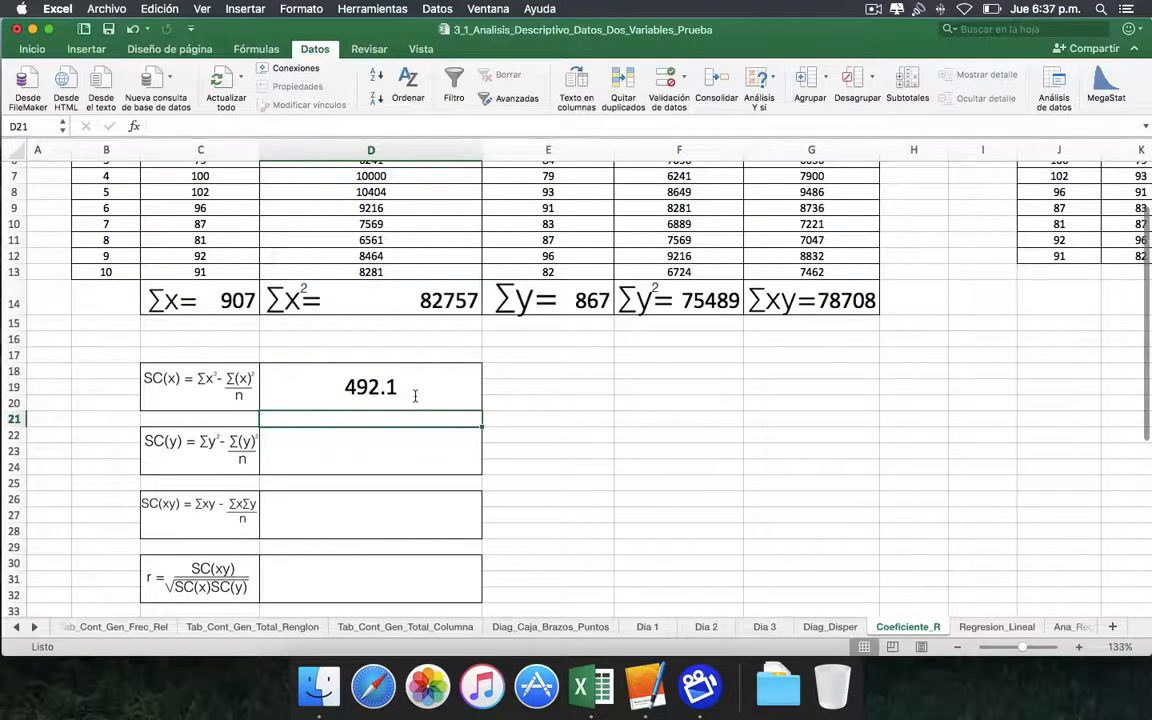
Calculate SC(y) in the box beside its formula, cell D22, with =(F14)-(E14^2)/10.
key("Up")
key("Down")
key("Down")
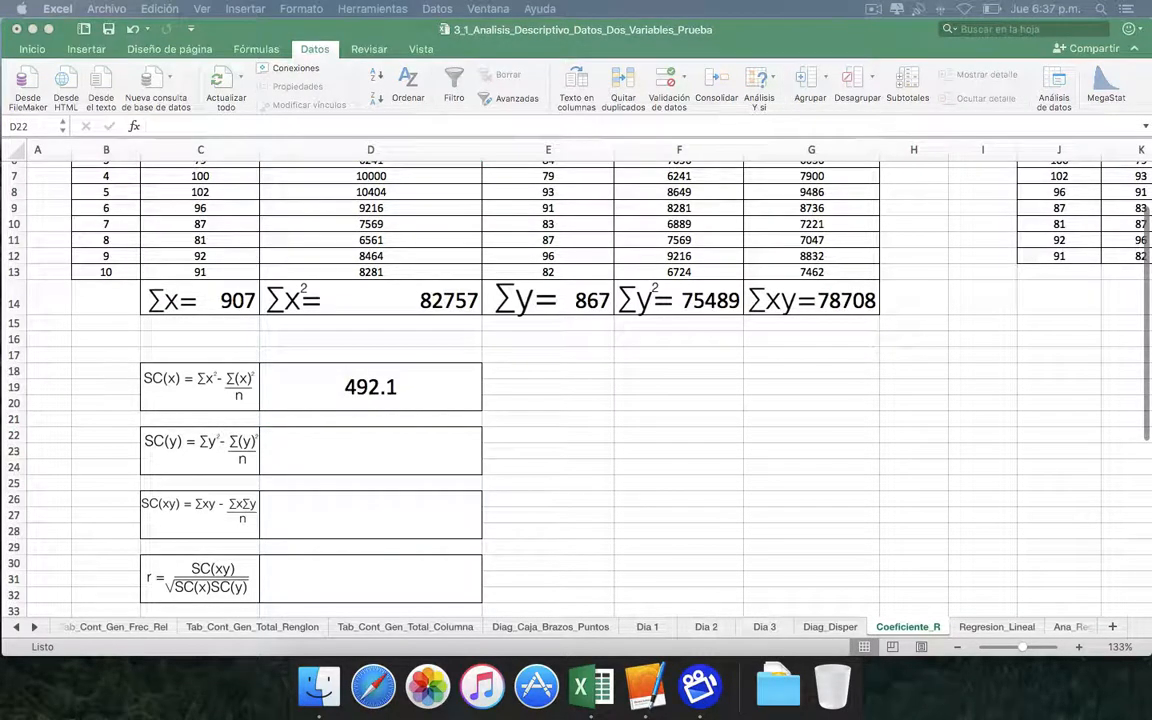
left_click(373, 460)
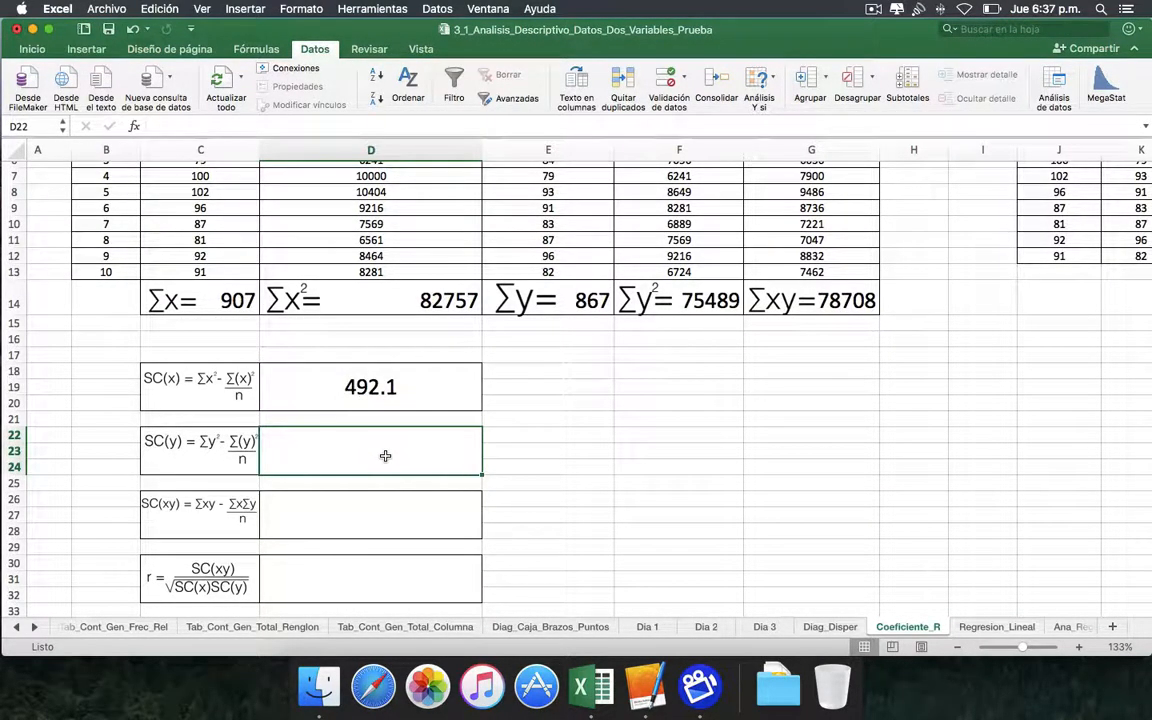
type("=")
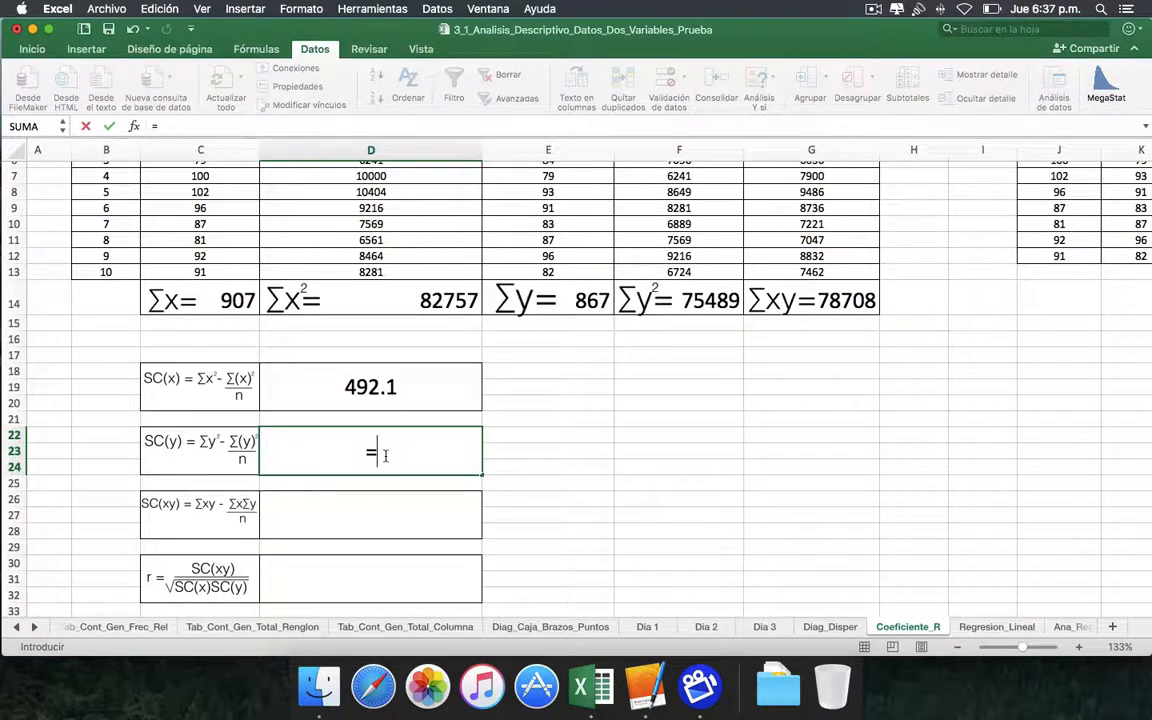
type("(F14")
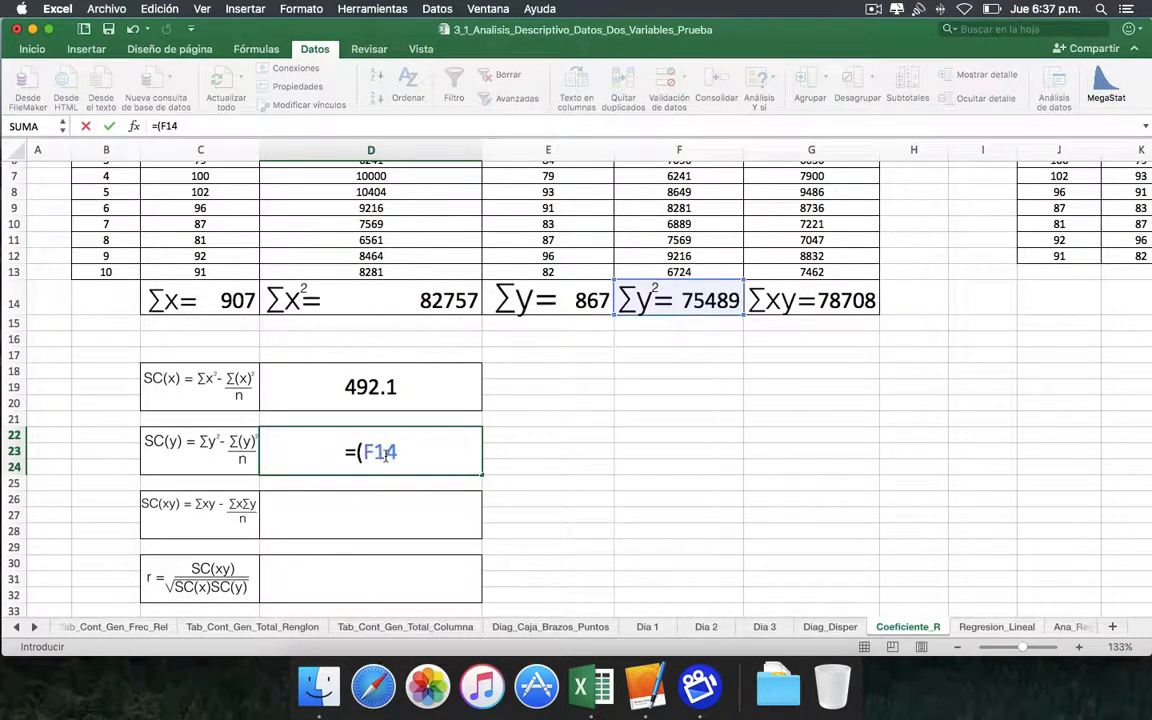
type(")")
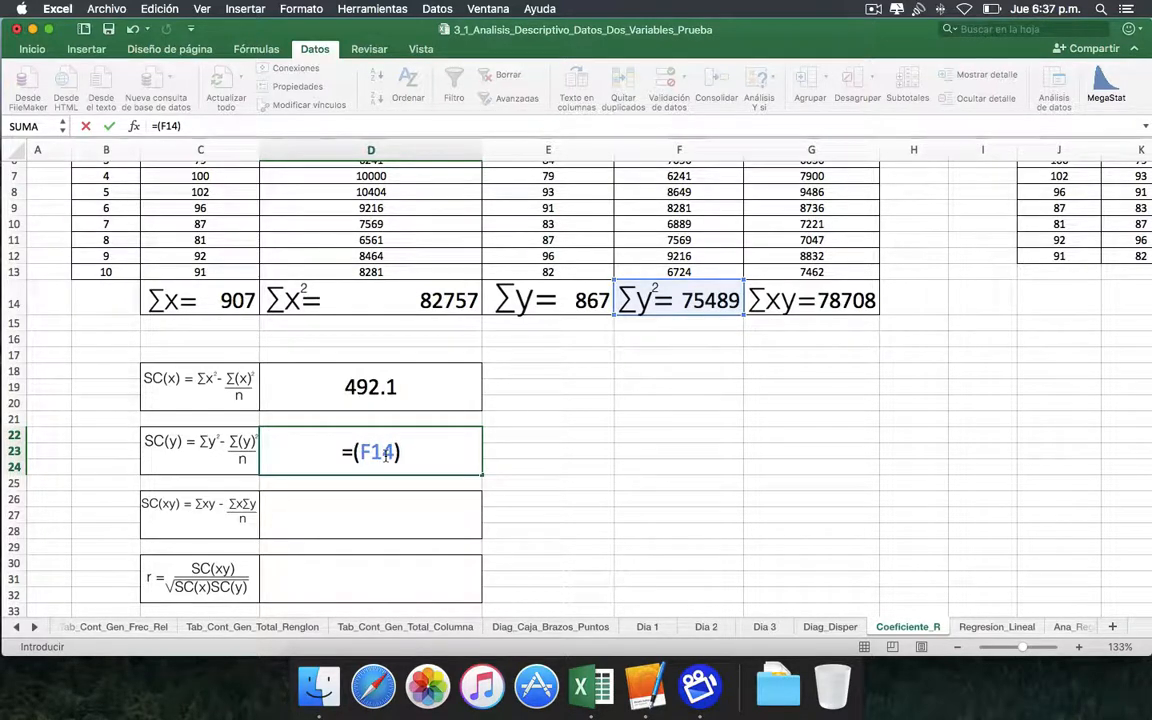
type("-")
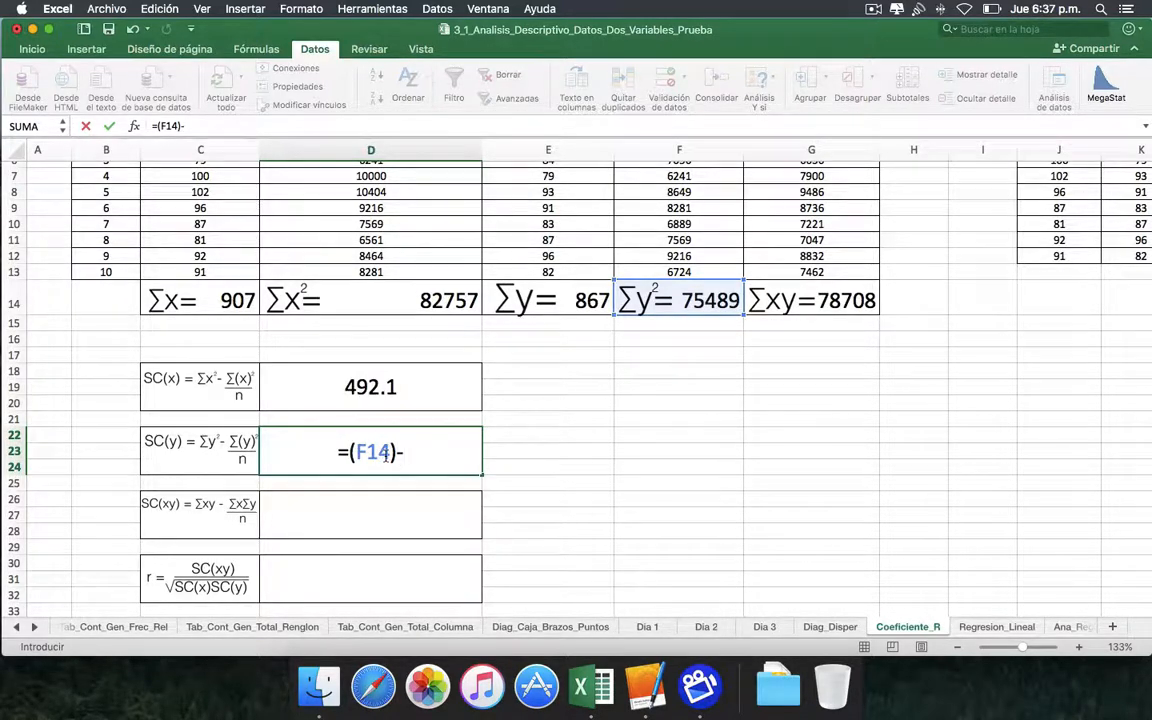
type("(")
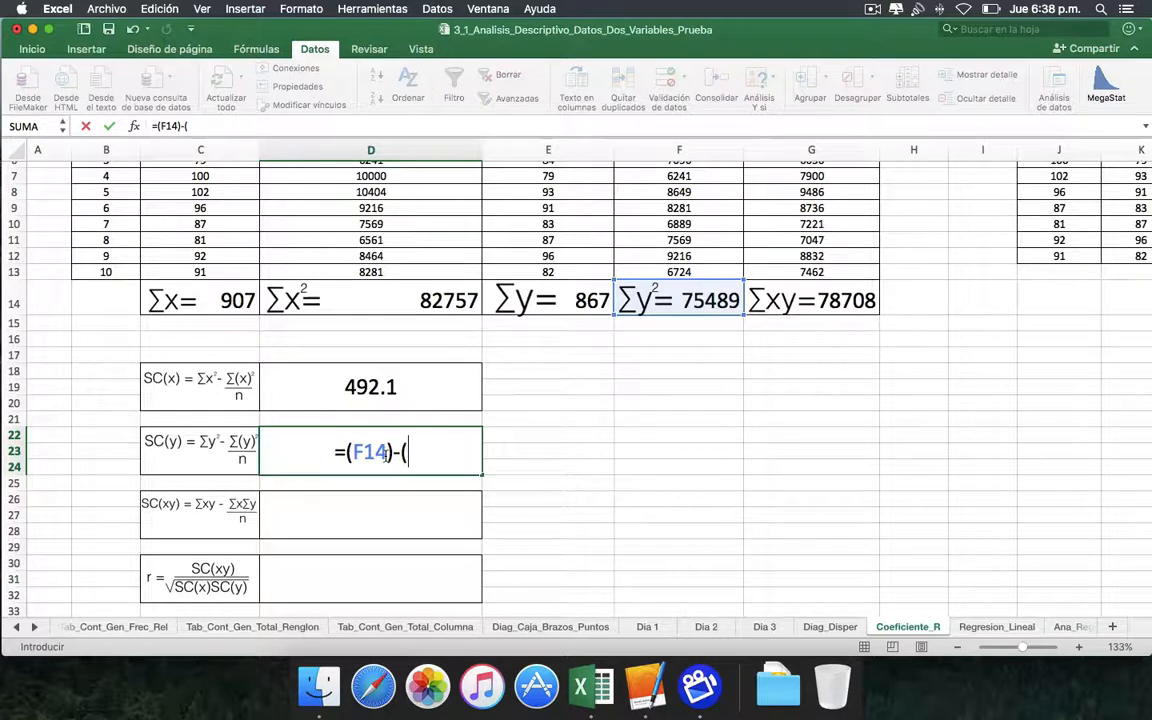
type("E14")
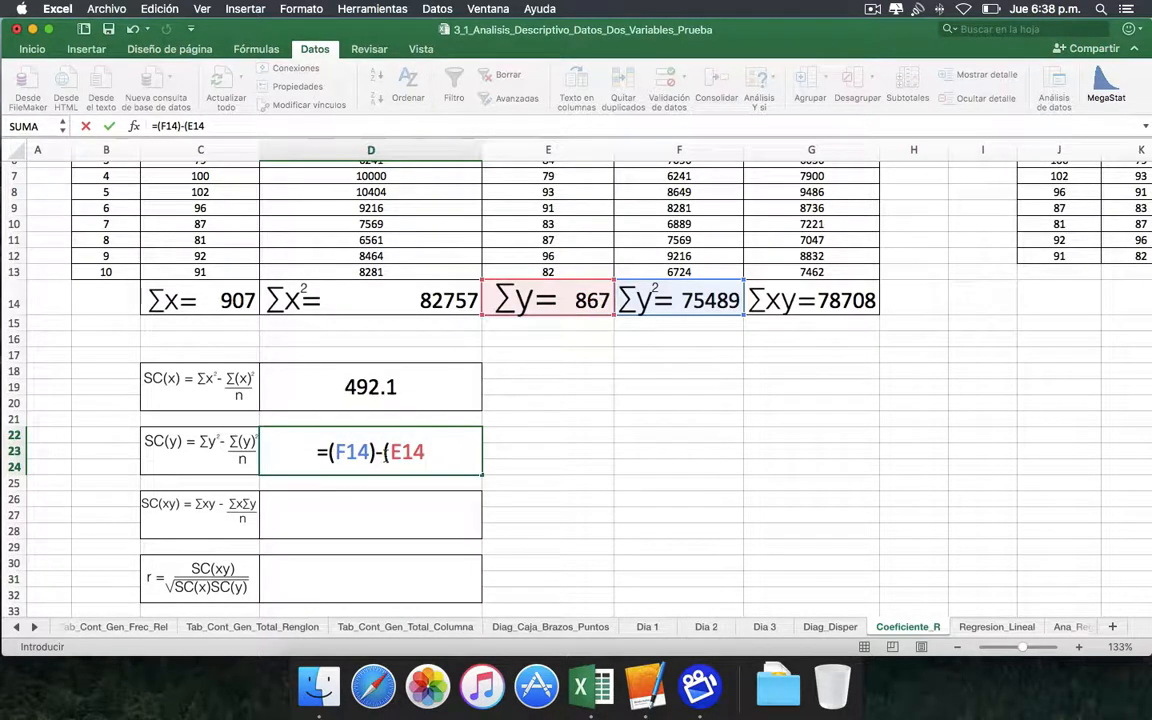
type("^2")
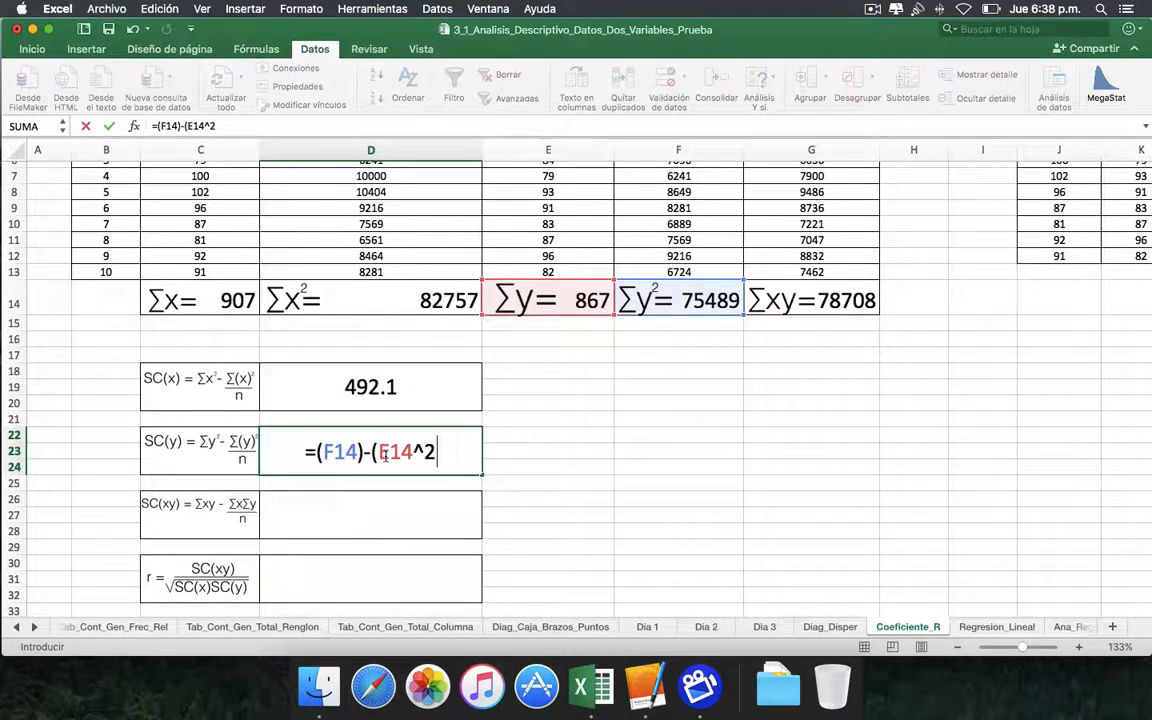
type("/")
key("BackSpace")
type(")")
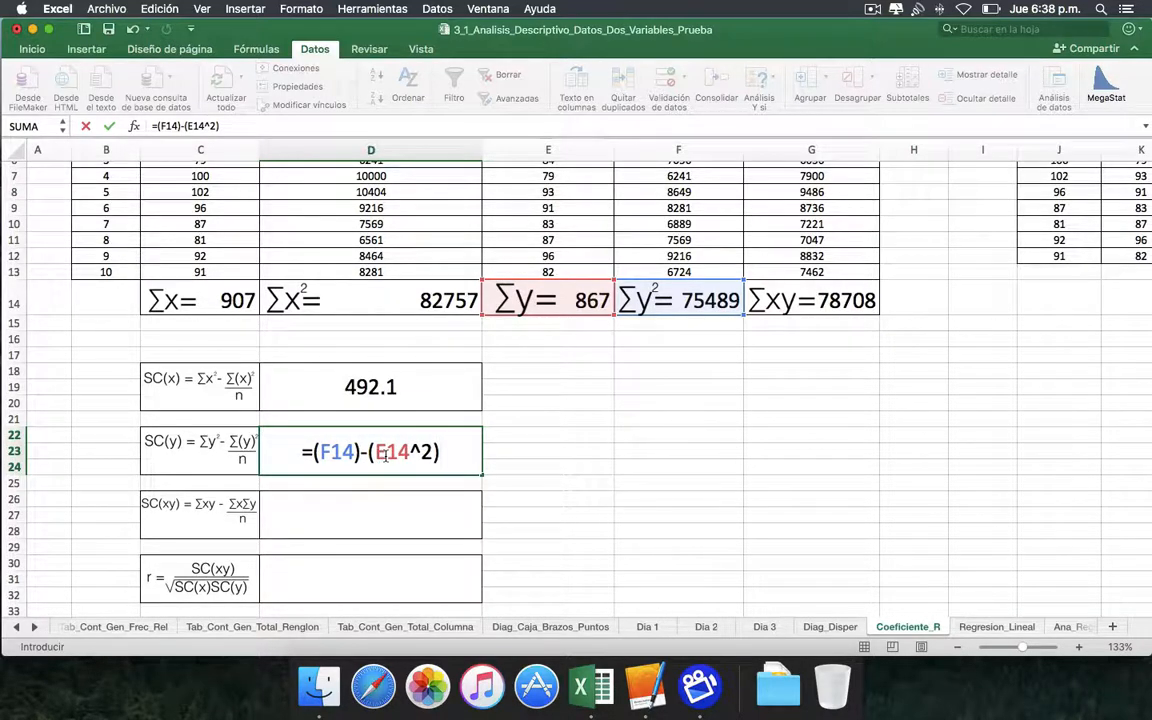
type("/10")
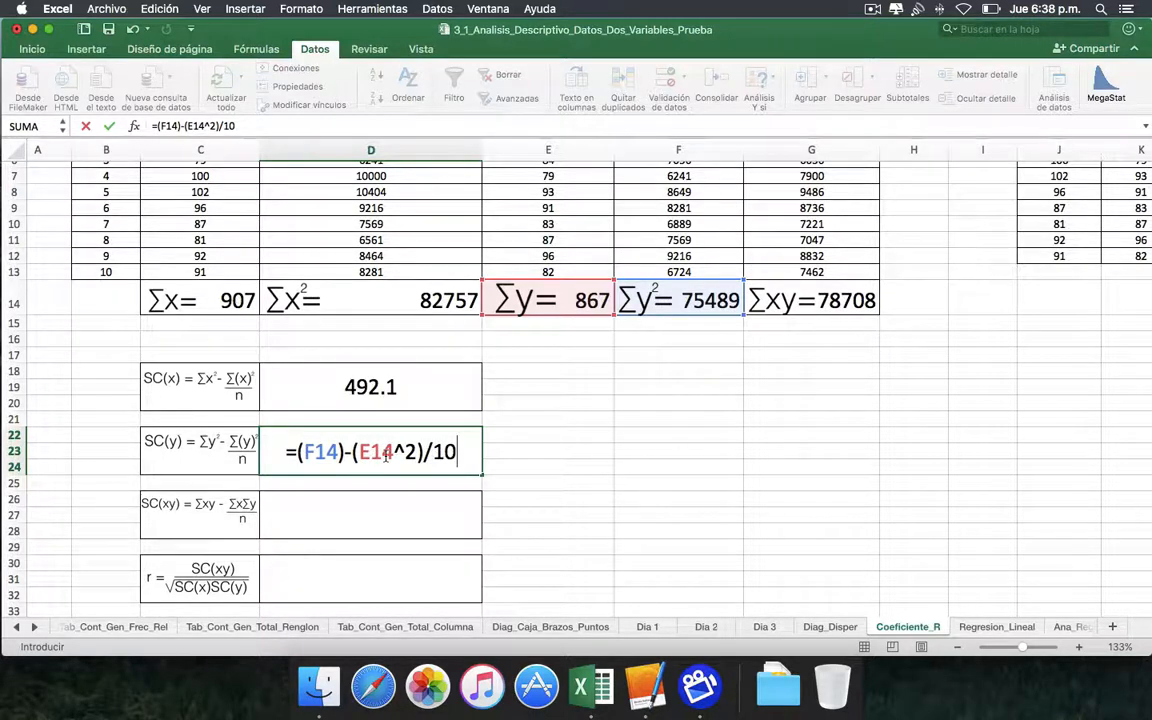
key("Return")
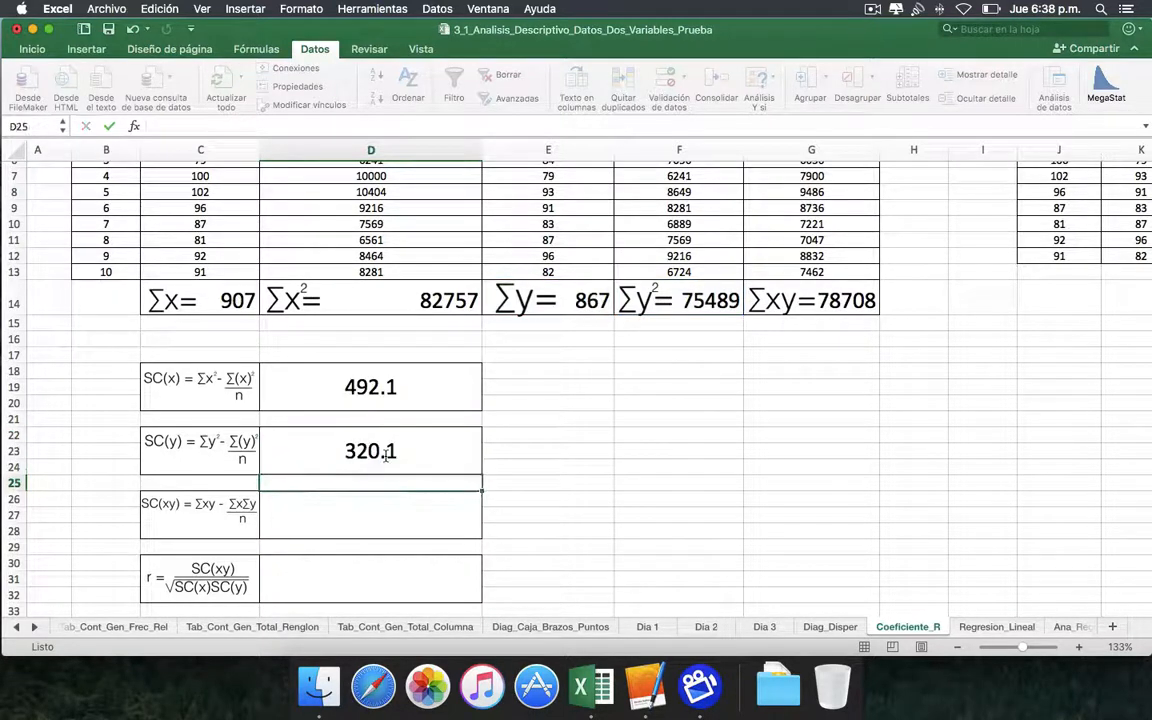
Calculate SC(xy) in the box beside its formula, cell D26, with =(G14)-((C14*E14)/10).
left_click(378, 520)
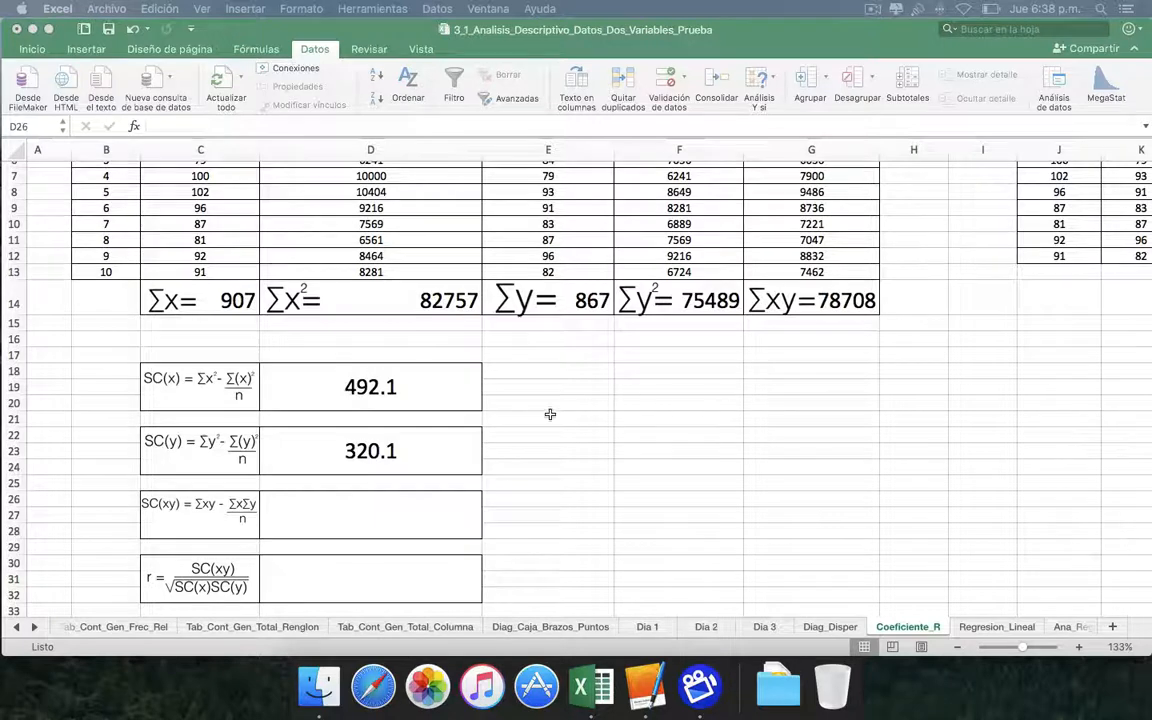
left_click(424, 502)
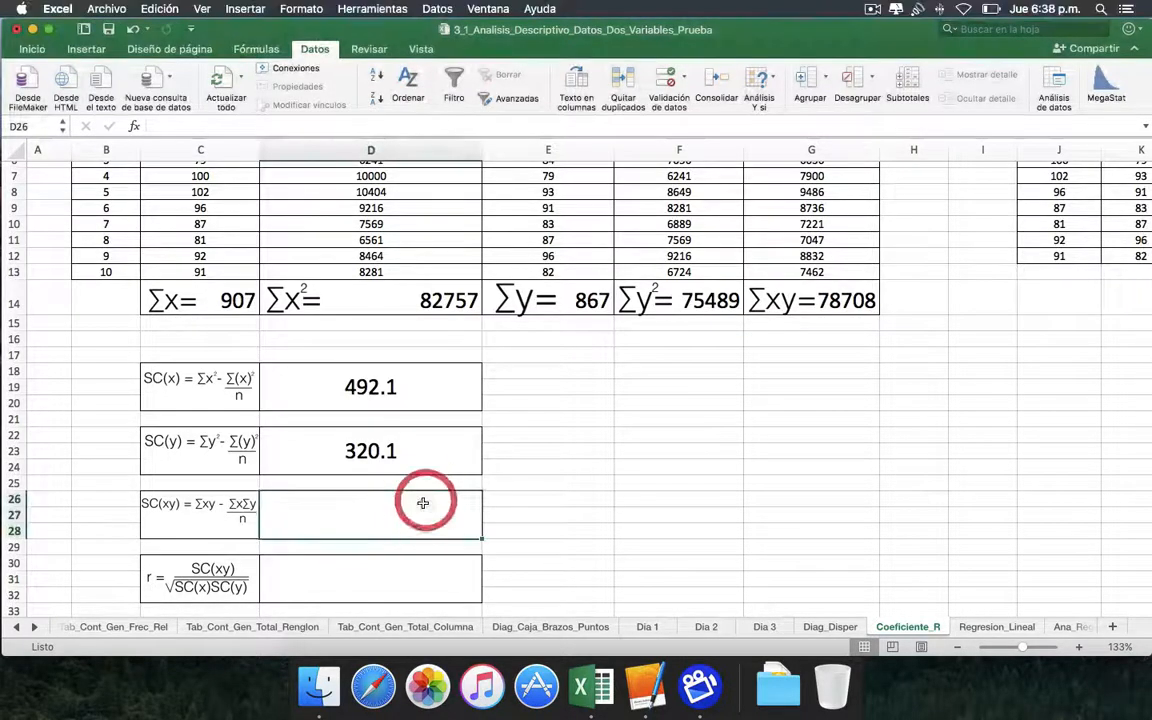
left_click(600, 127)
type("=")
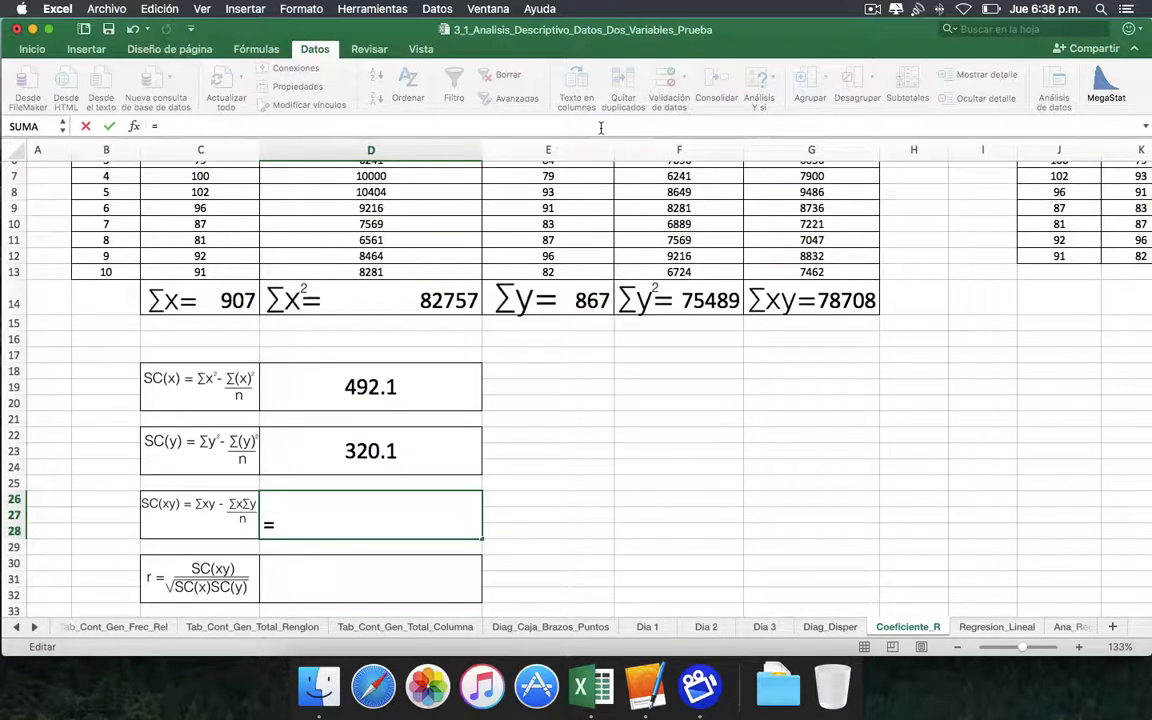
type("/")
type("(")
type("G14")
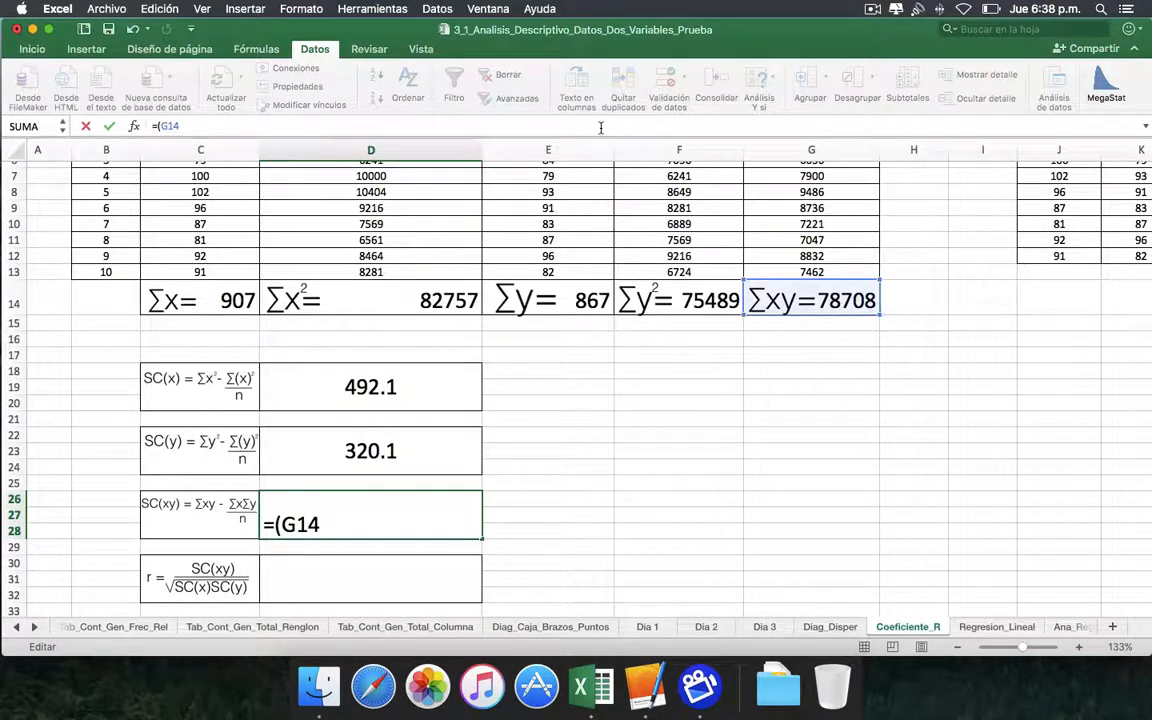
type("((")
type("C14")
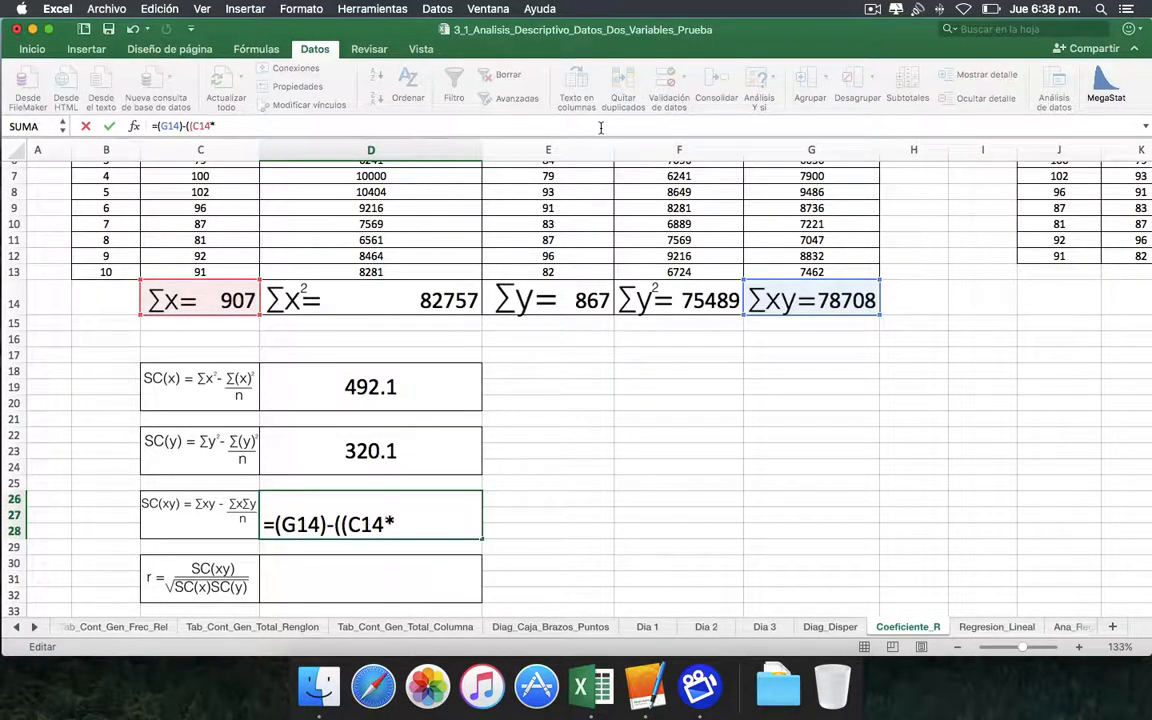
type("*E14)/")
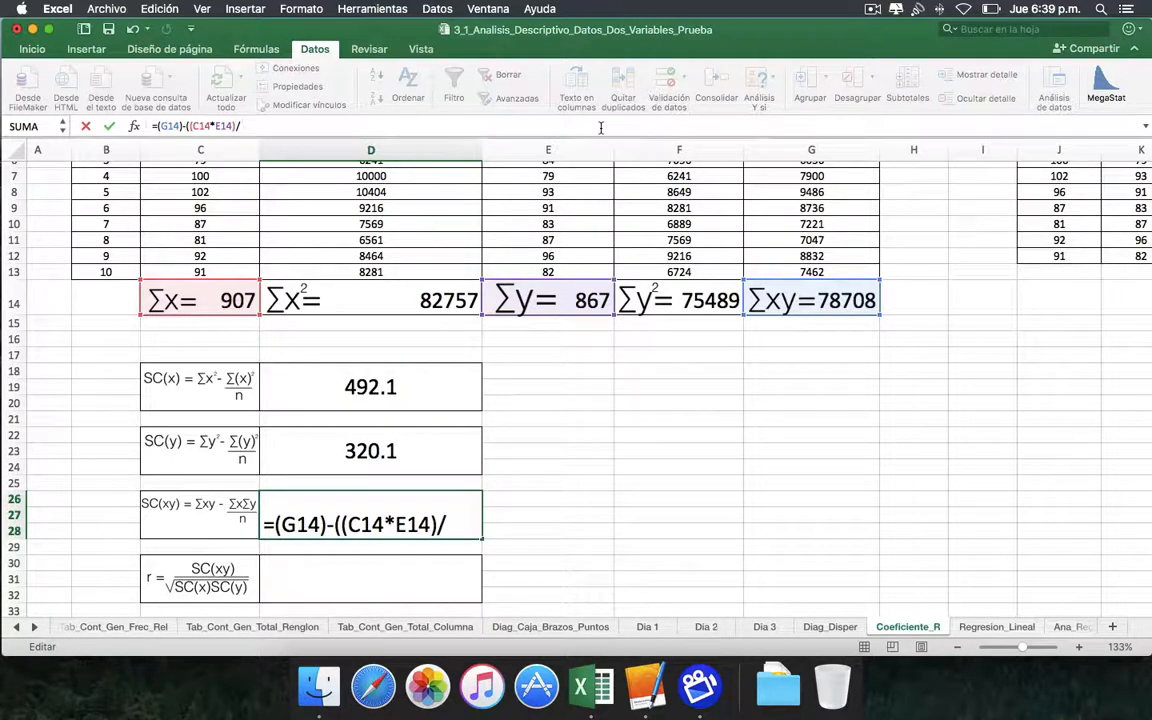
type("10")
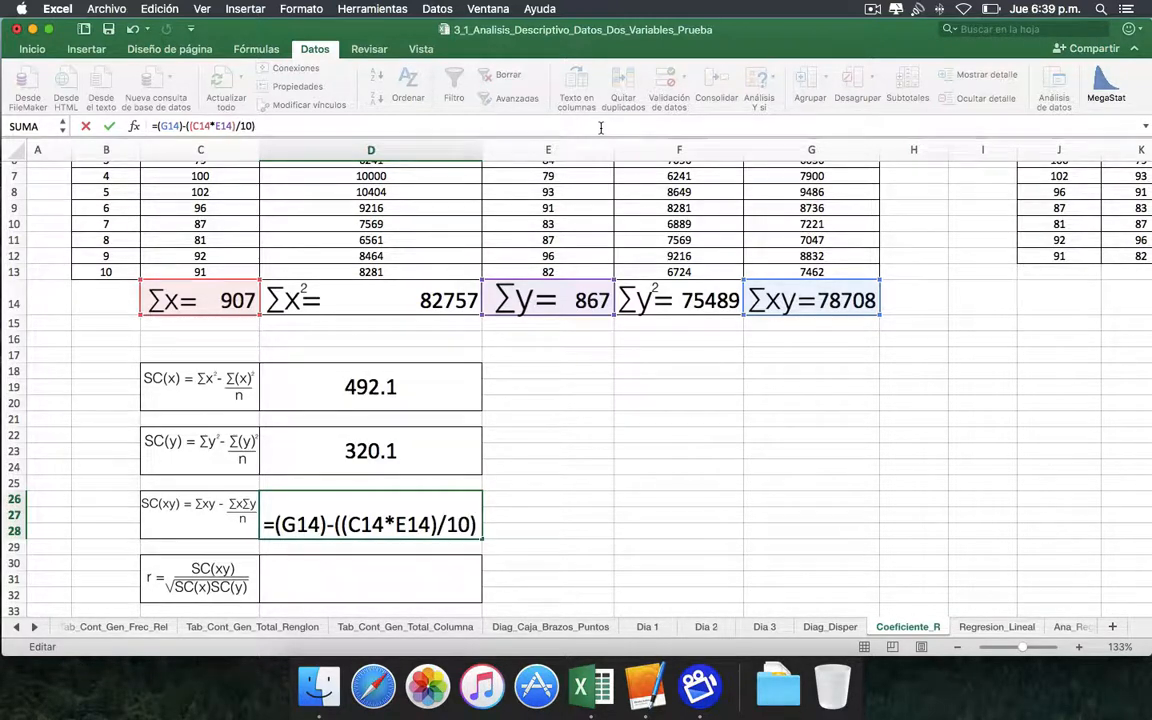
type(")")
key("Return")
key("Up")
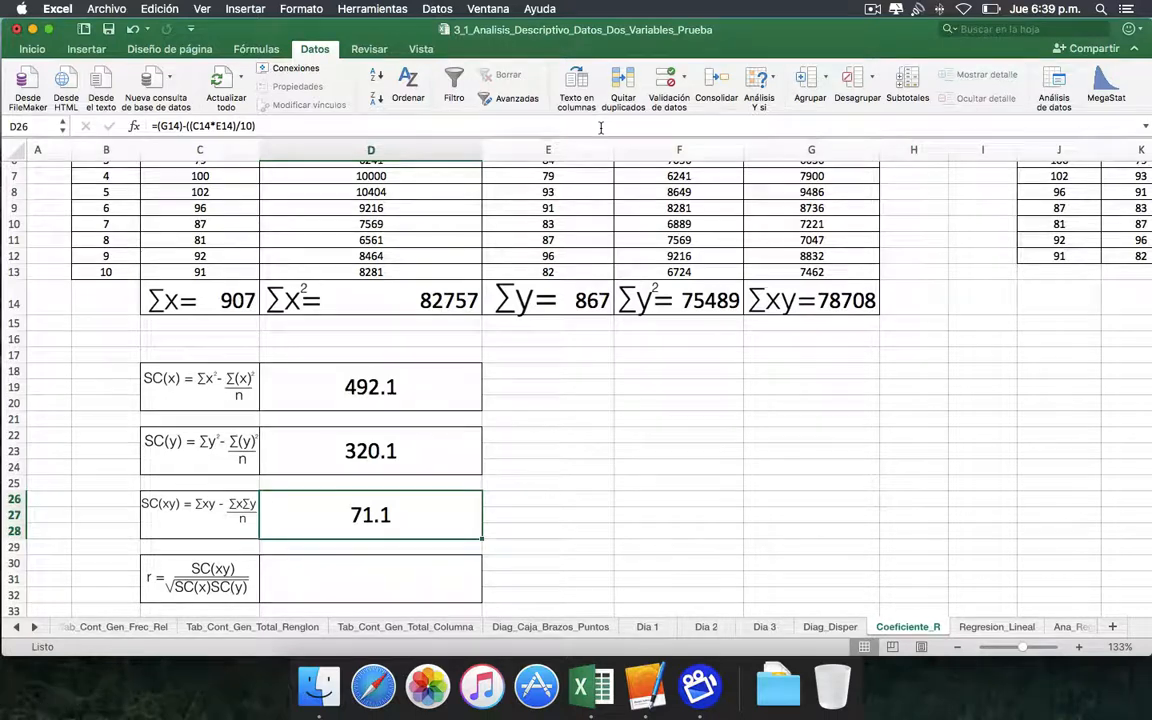
Calculate the correlation coefficient r in the box beside its formula, cell D30, with =D26/(RAIZ(D18*D22)).
key("Down")
key("Down")
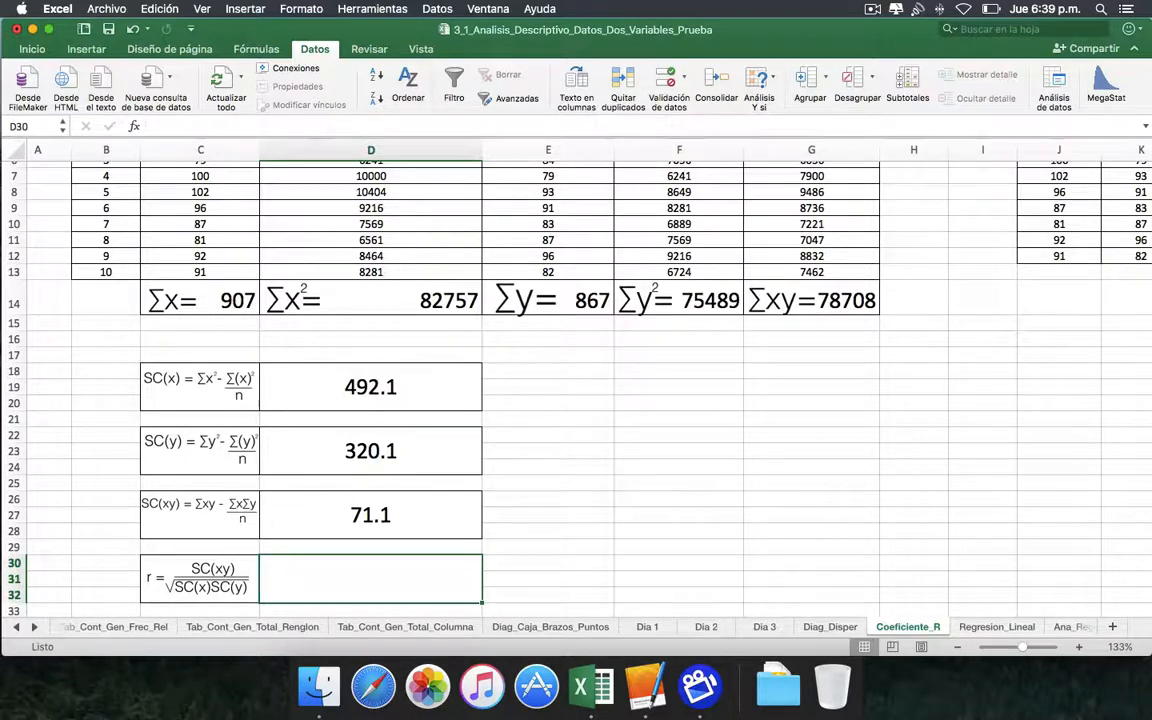
scroll(347, 476, "down", 2)
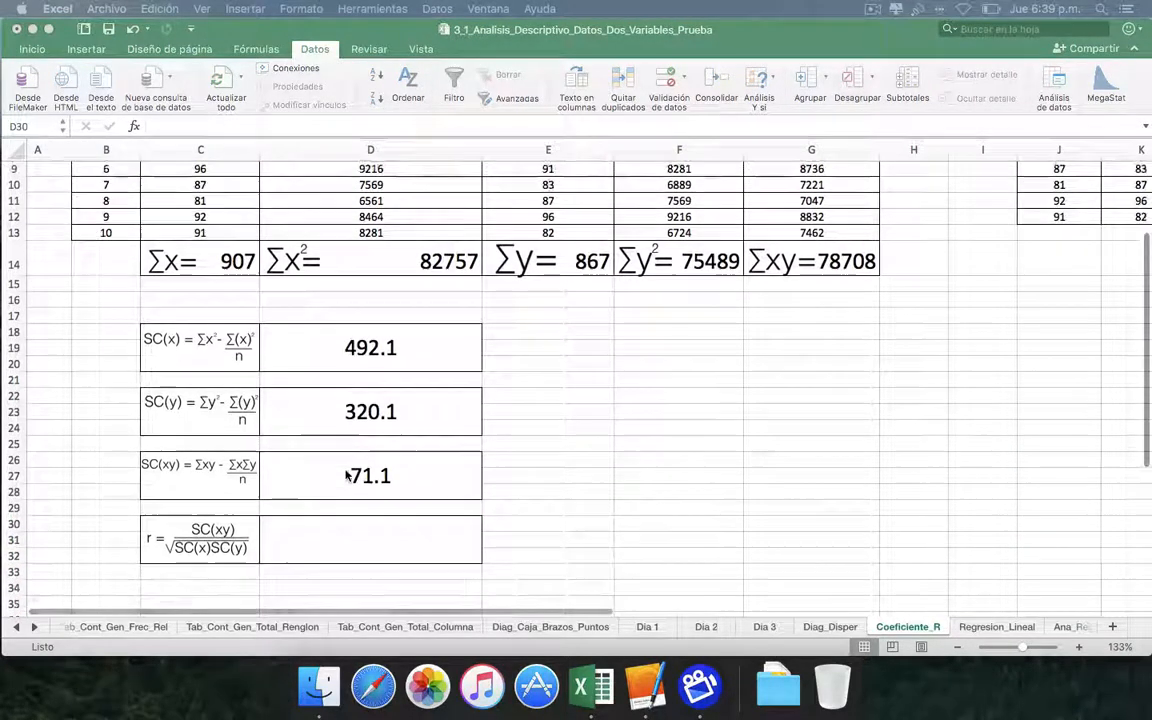
scroll(347, 476, "down", 1)
left_click(357, 514)
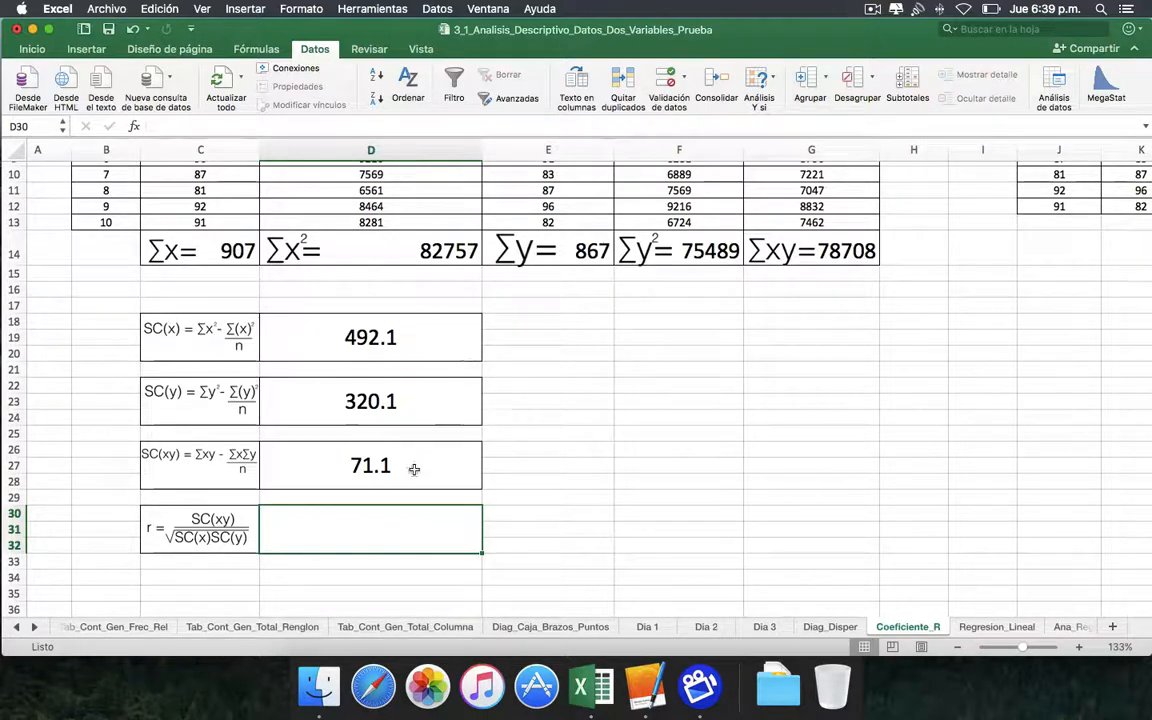
type("=")
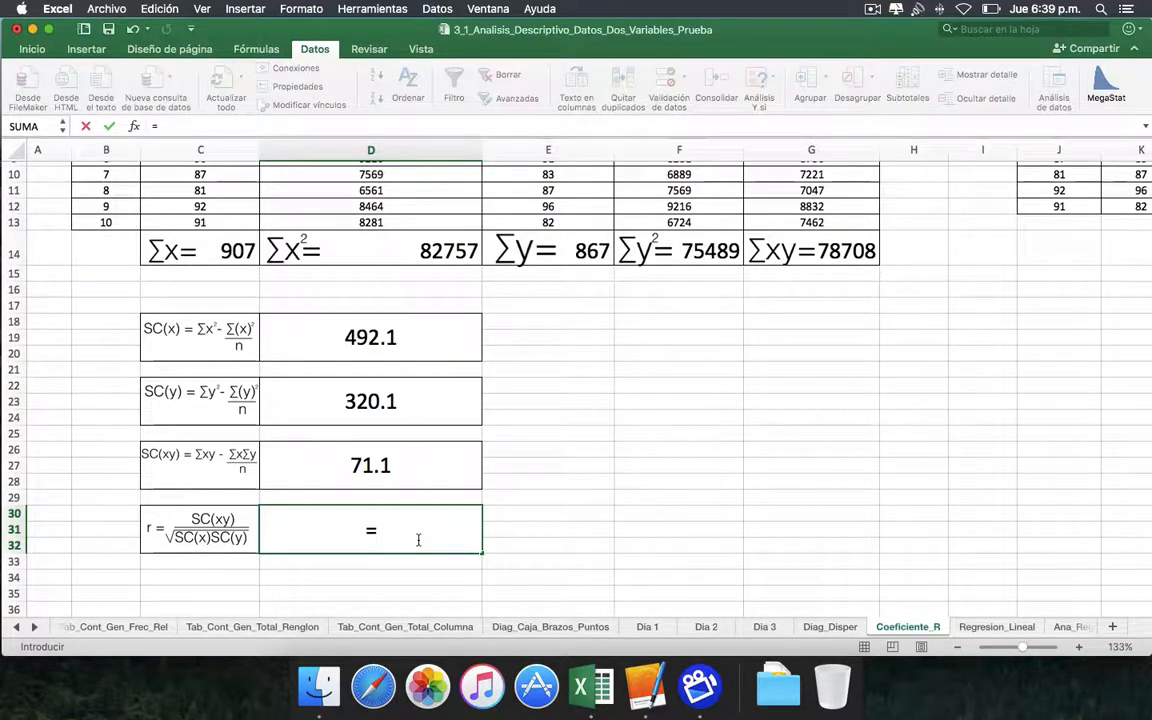
type("D")
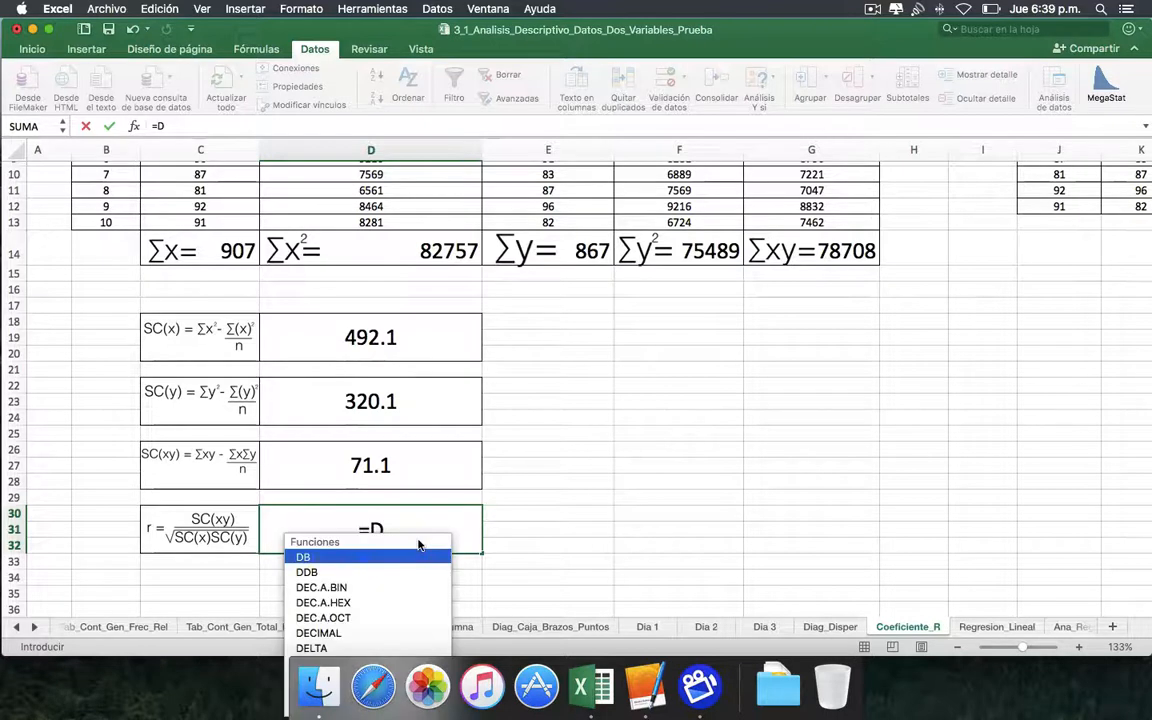
type("26")
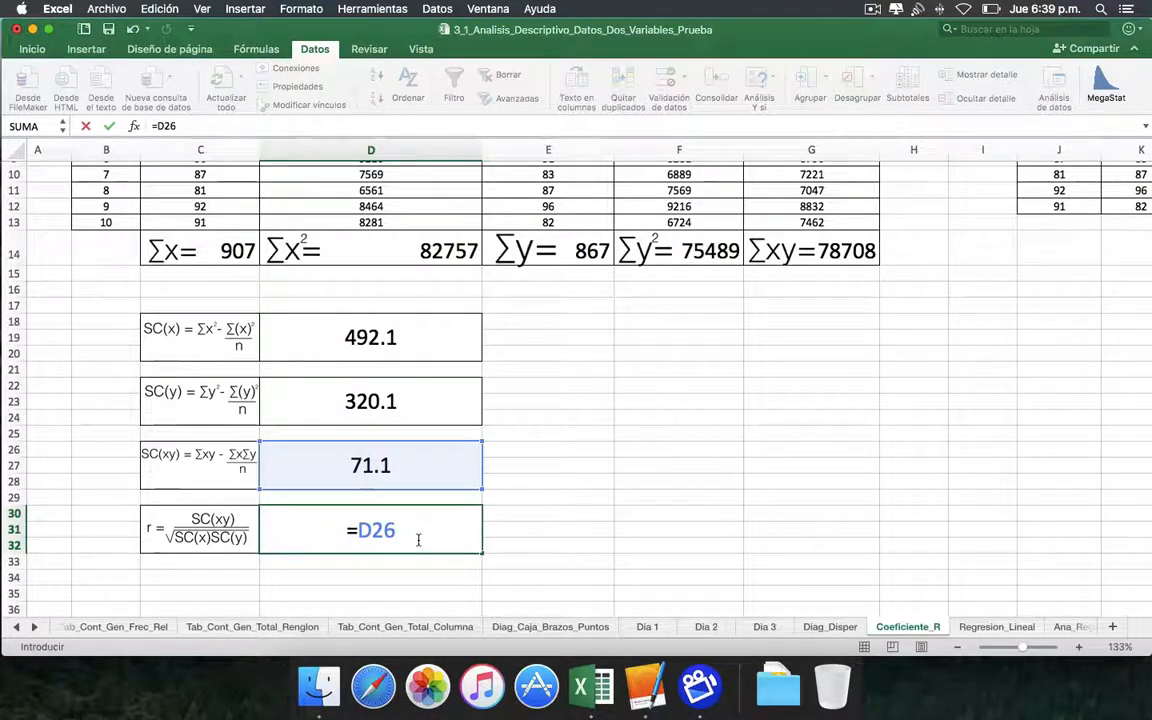
type("/")
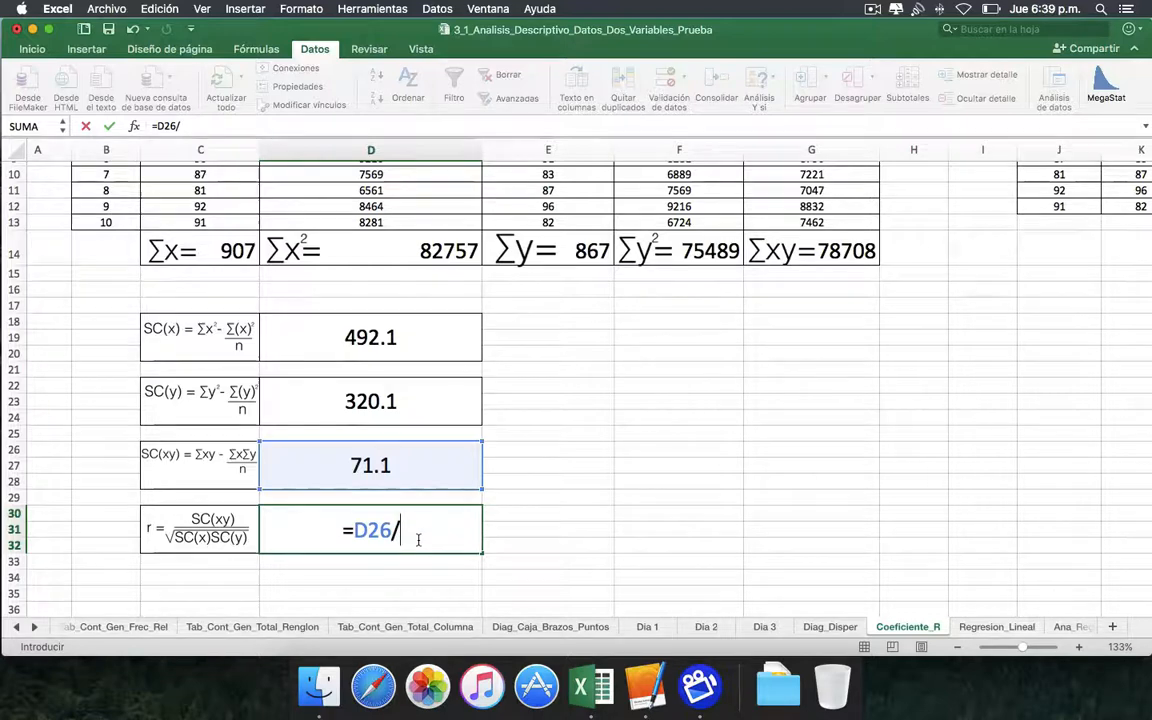
type("(")
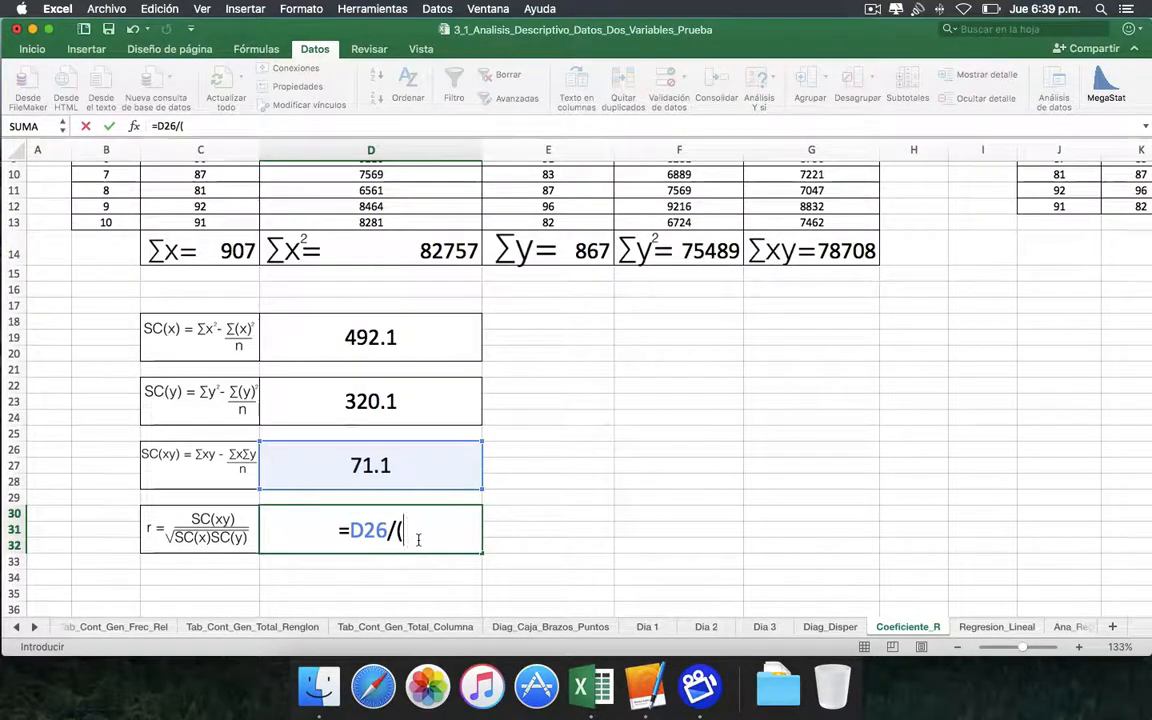
type("RAIZ")
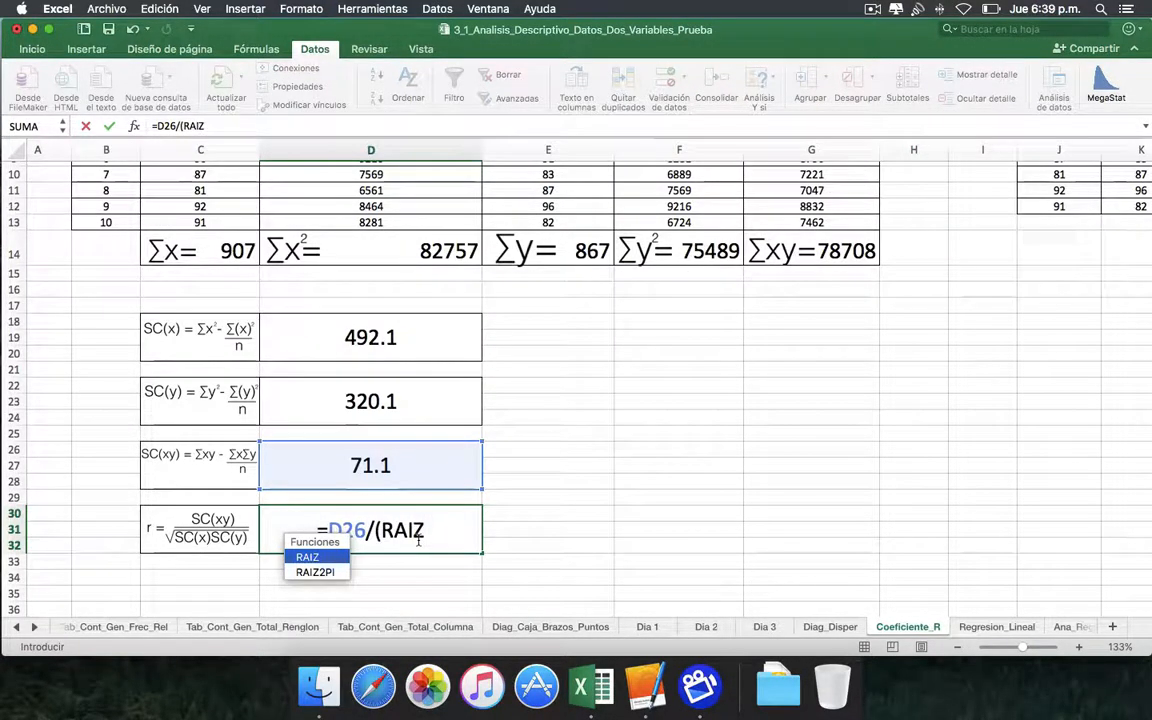
type("(")
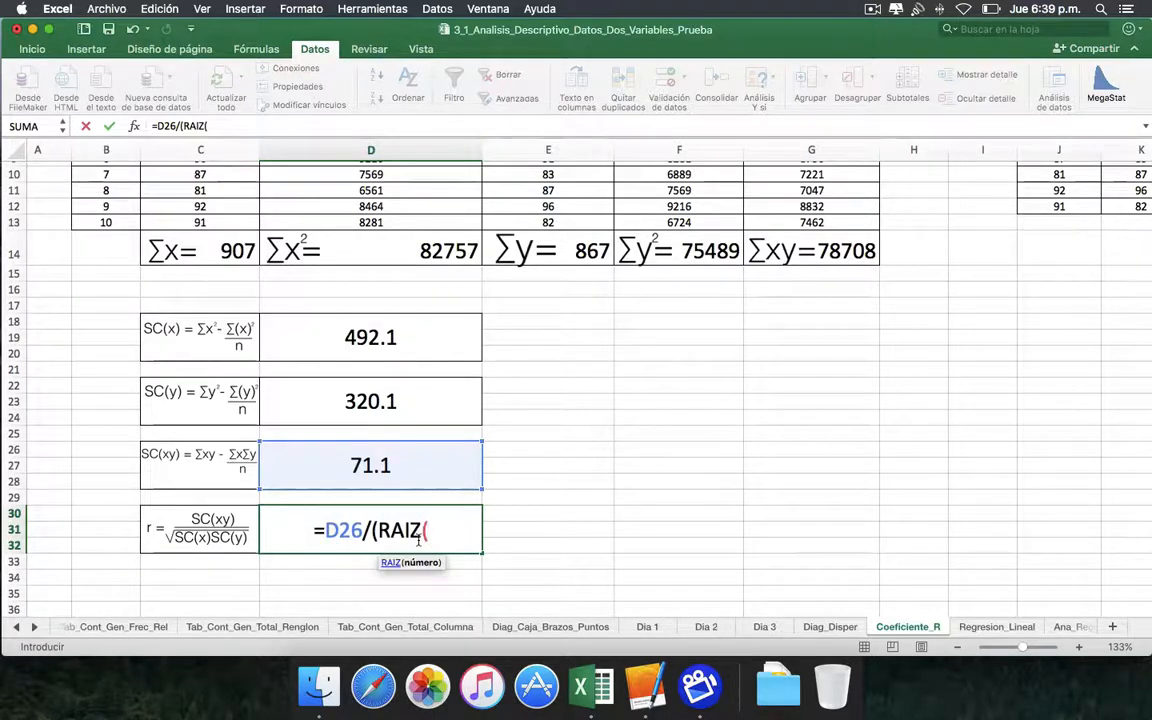
type("D18")
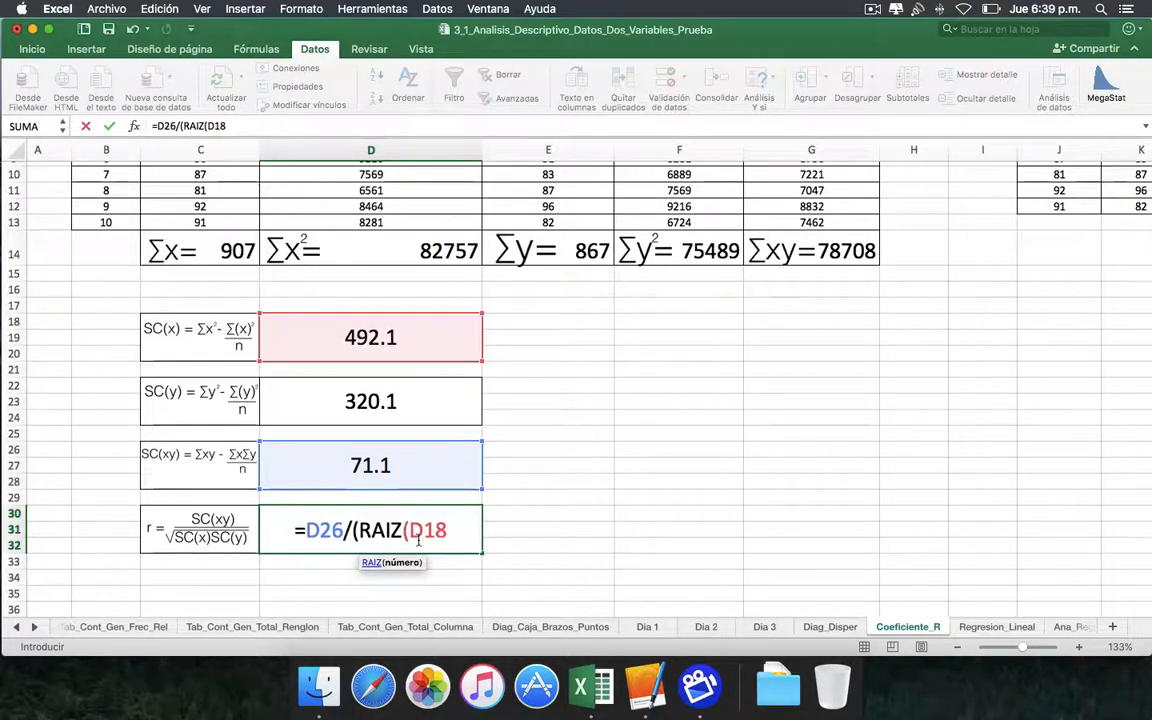
type("*")
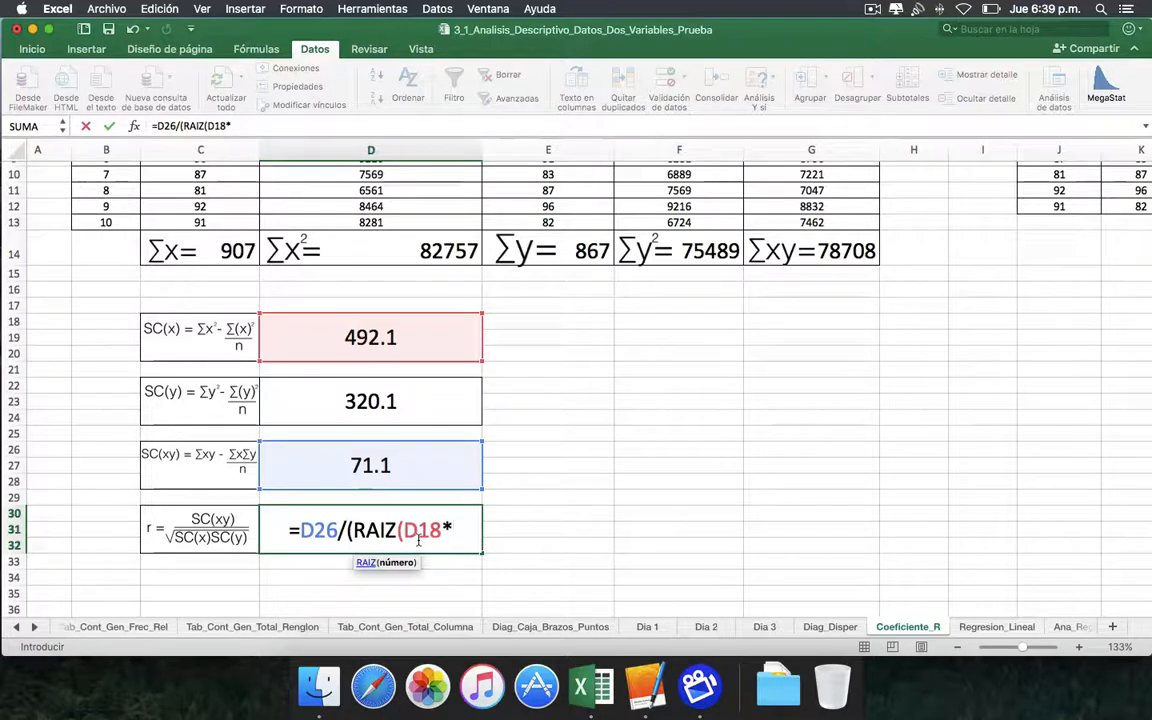
type("D22")
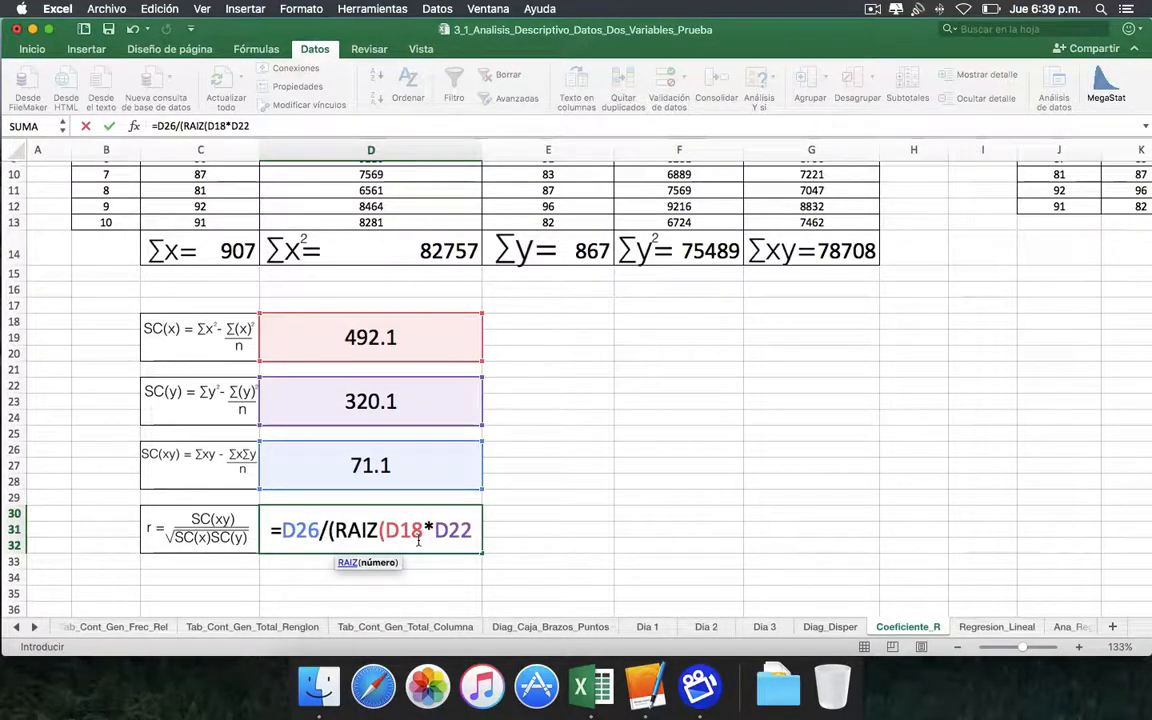
type("))")
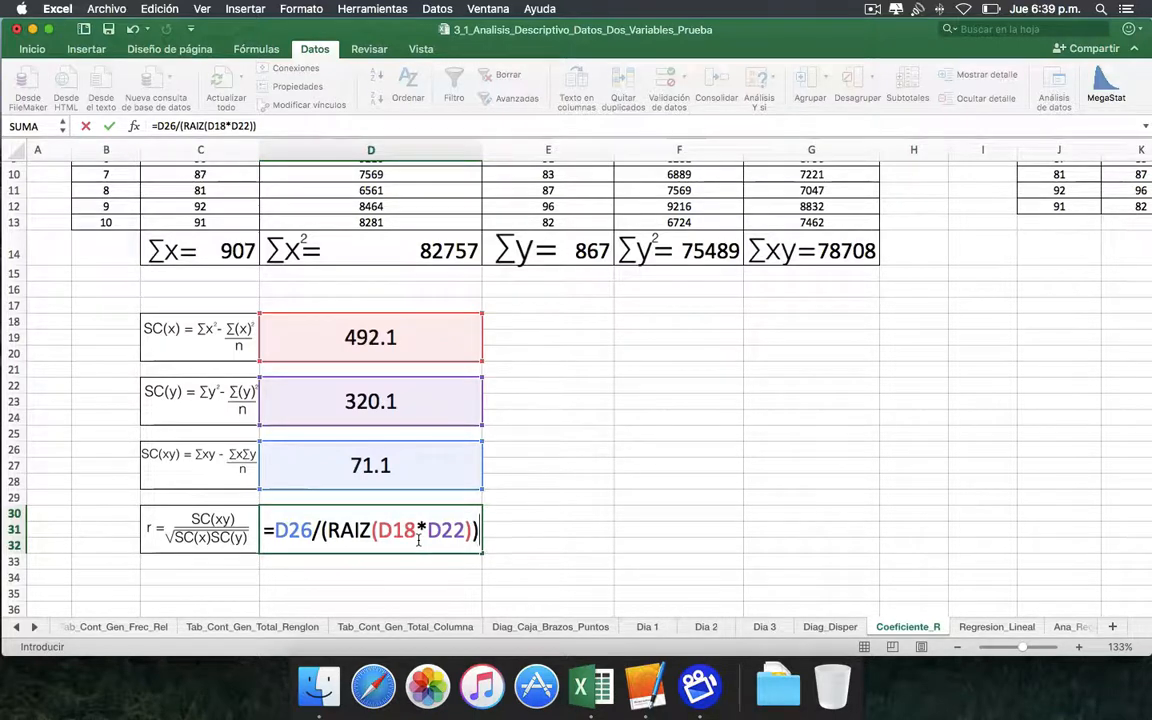
key("Return")
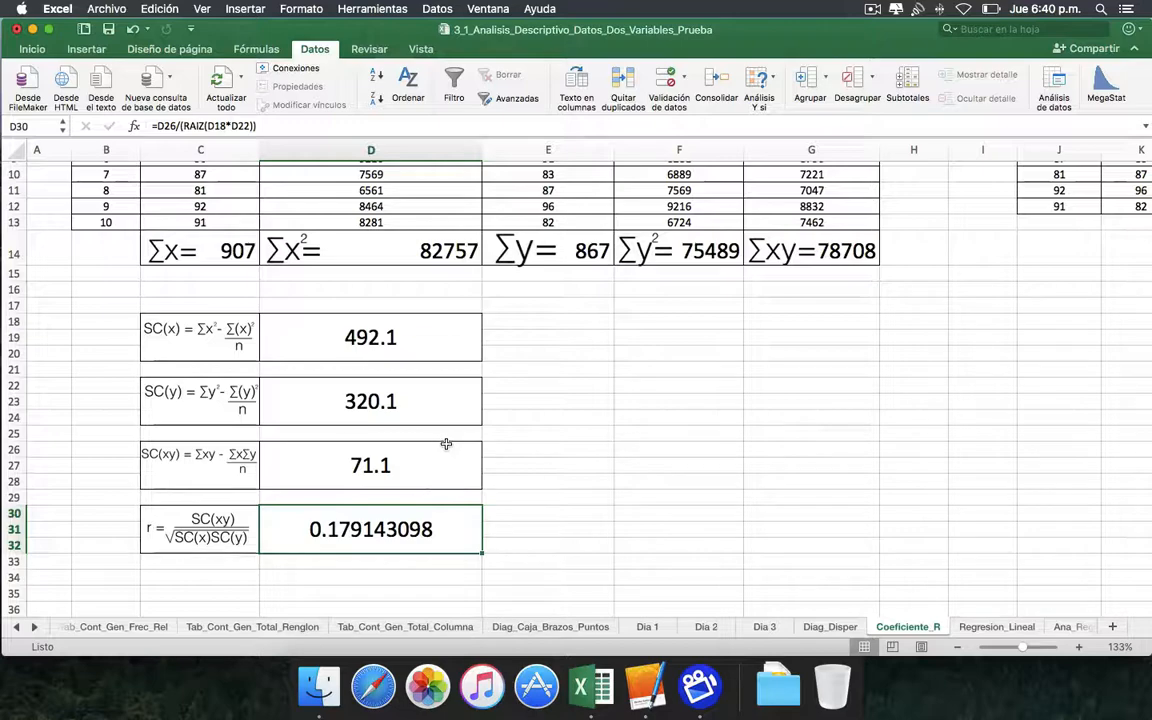
Review the extension table and compare it with the separate Abdominales(x) and Lagartijas (y) data in columns J and K.
scroll(446, 443, "up", 1)
scroll(446, 443, "right", 3)
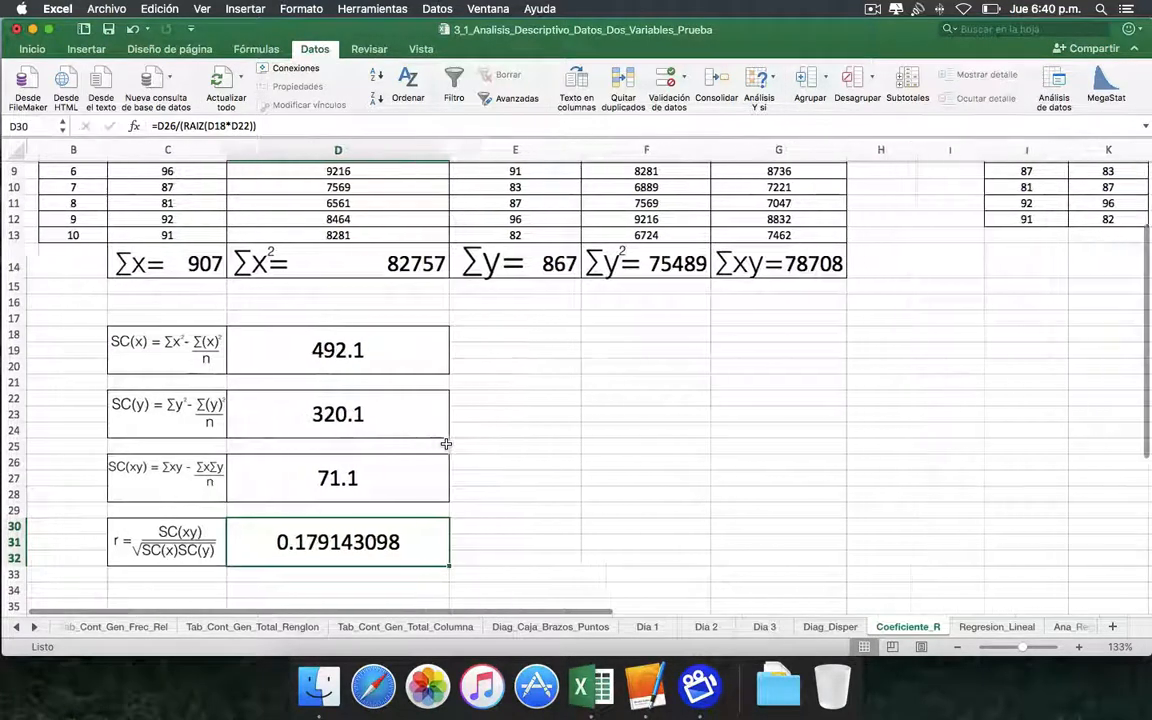
scroll(446, 443, "up", 5)
scroll(446, 443, "right", 1)
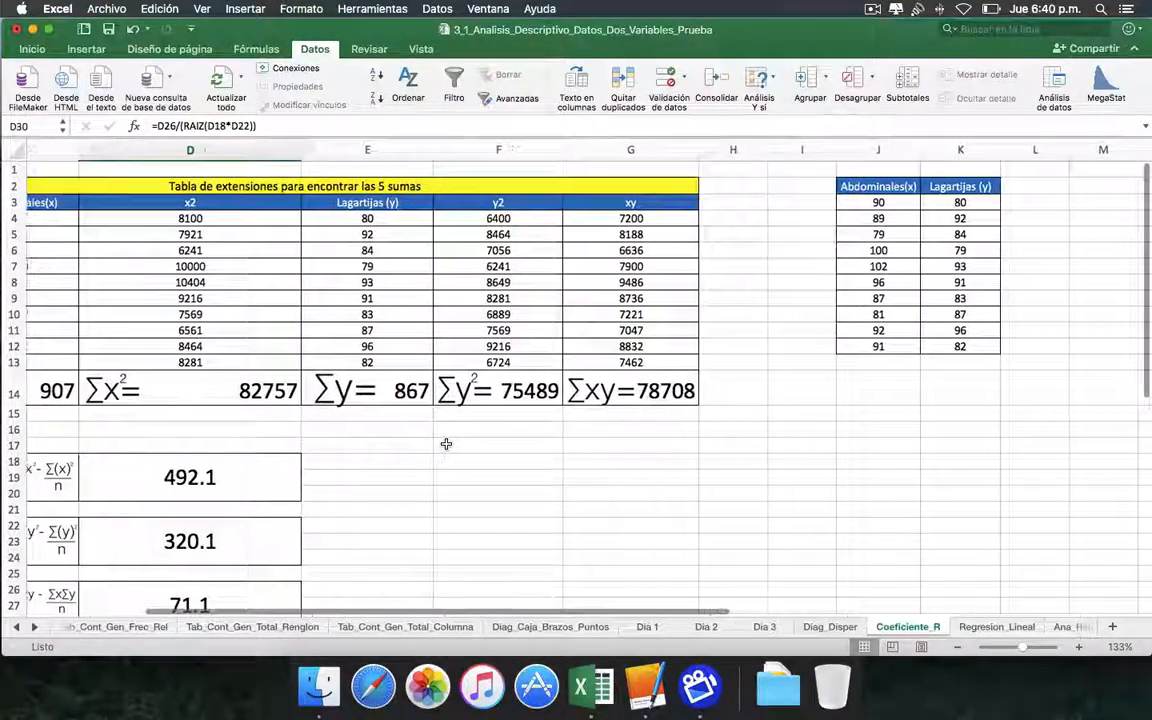
scroll(446, 443, "right", 5)
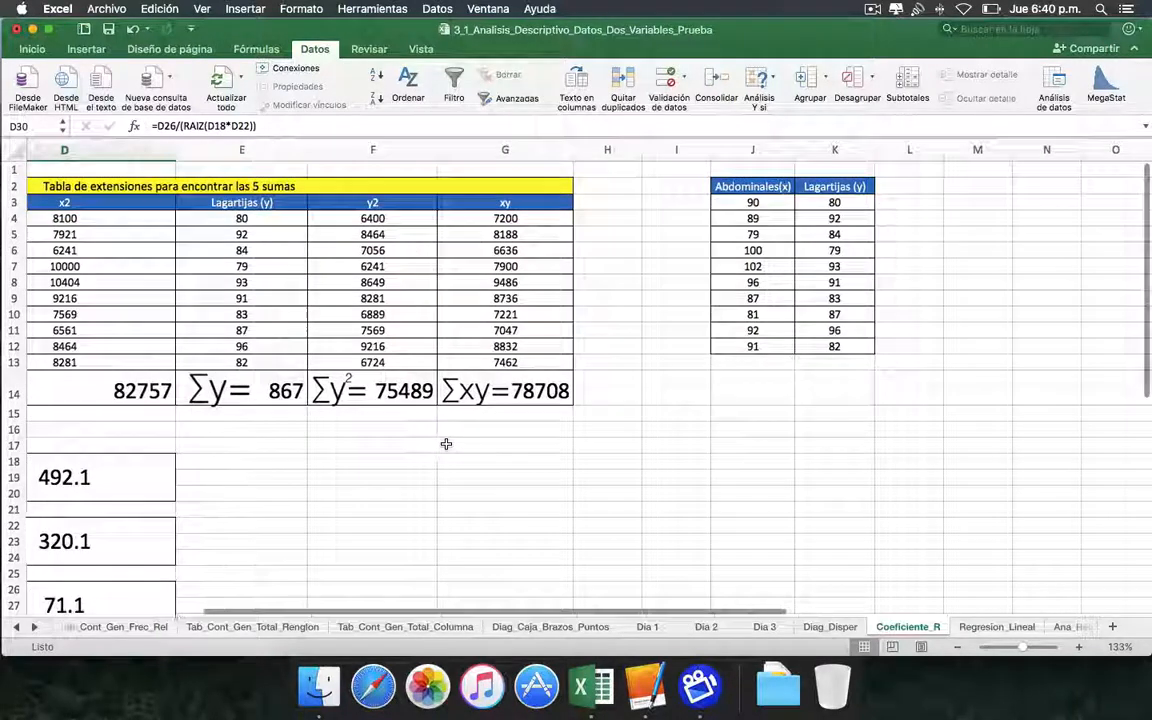
scroll(446, 443, "right", 1)
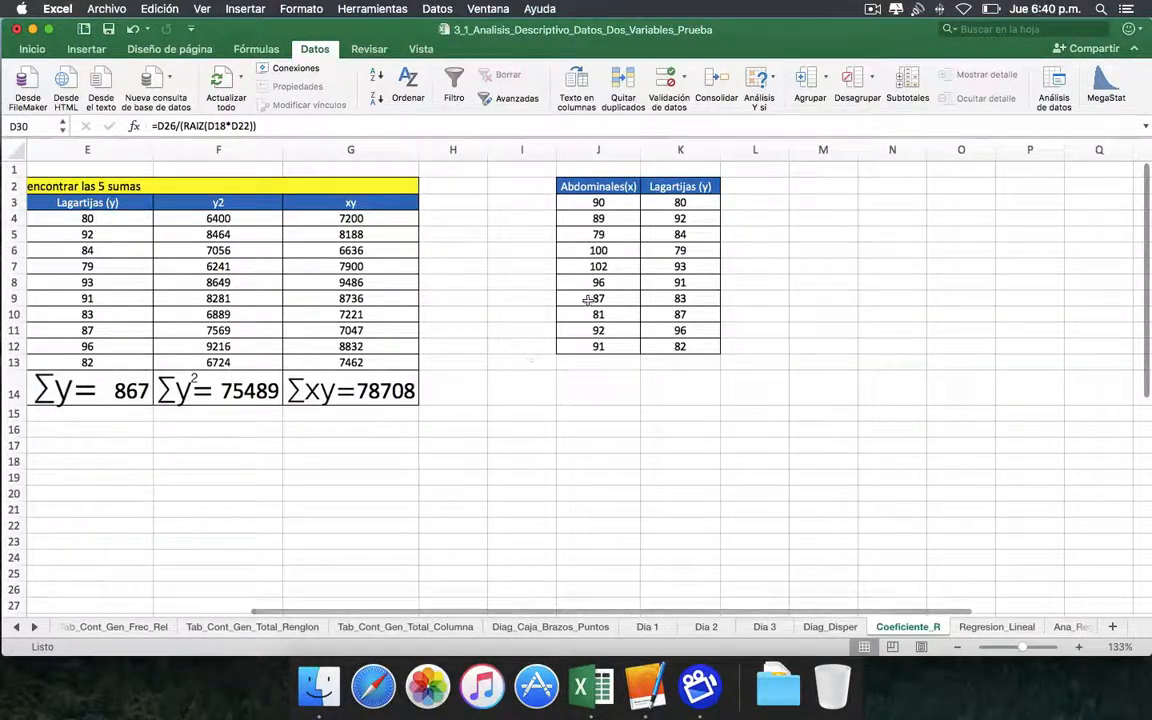
scroll(589, 297, "right", 2)
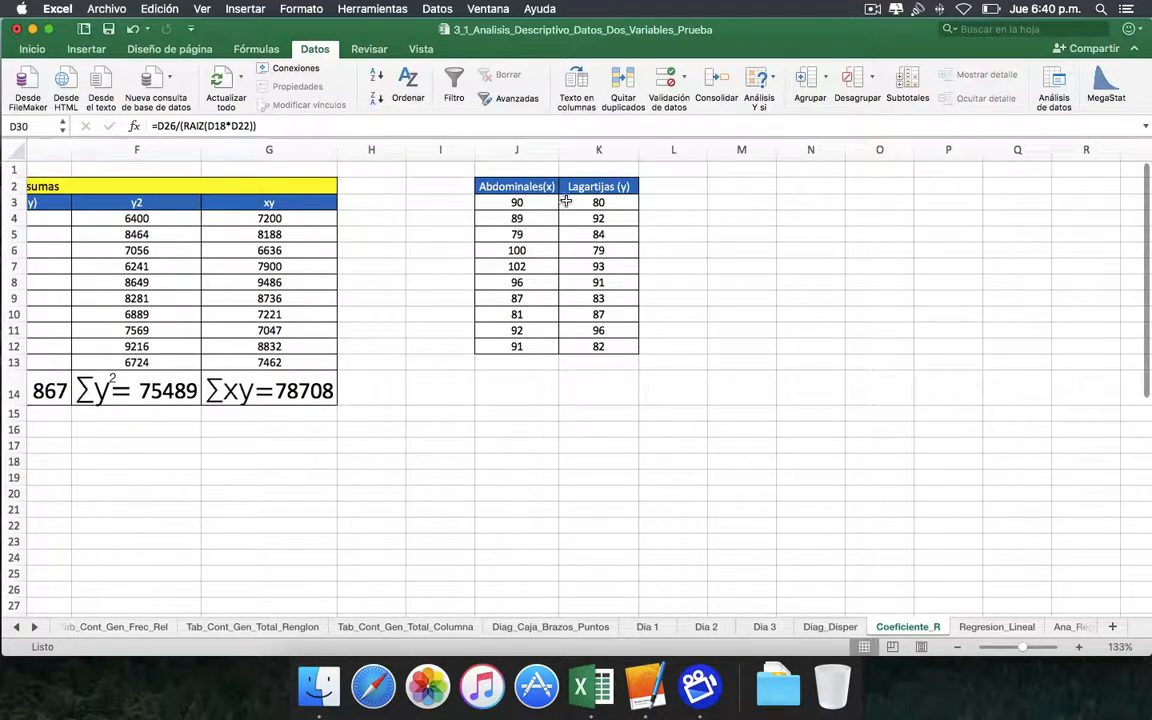
scroll(235, 240, "left", 5)
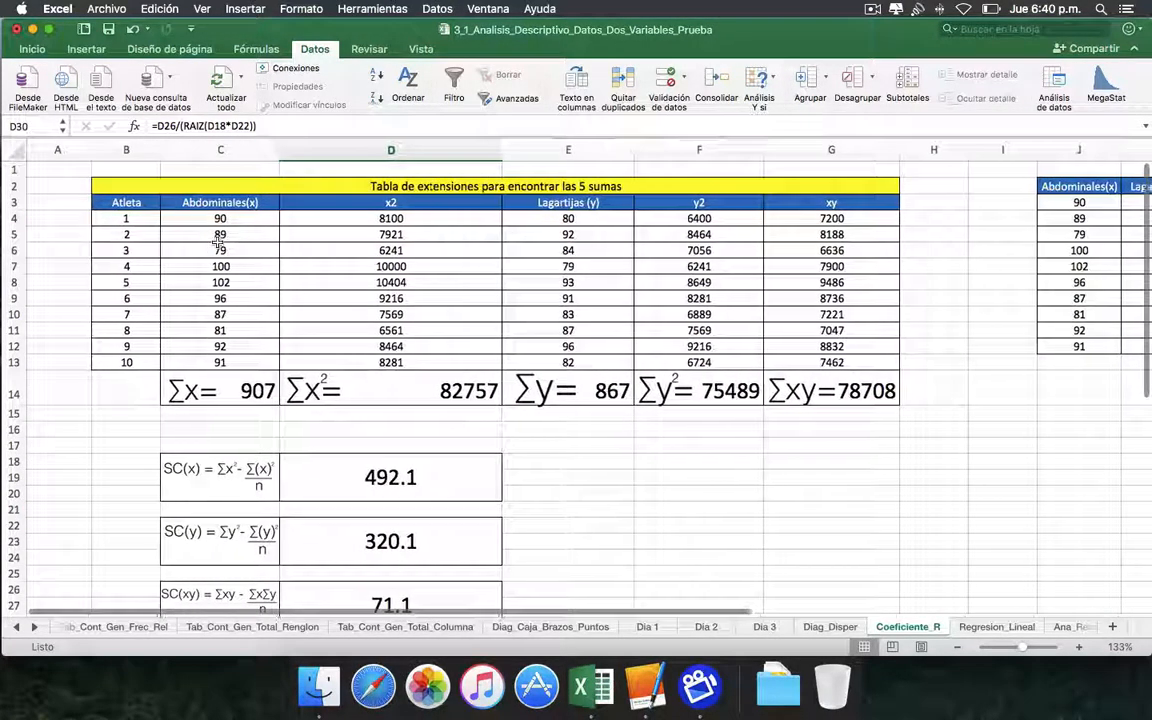
scroll(305, 263, "right", 10)
scroll(310, 265, "left", 1)
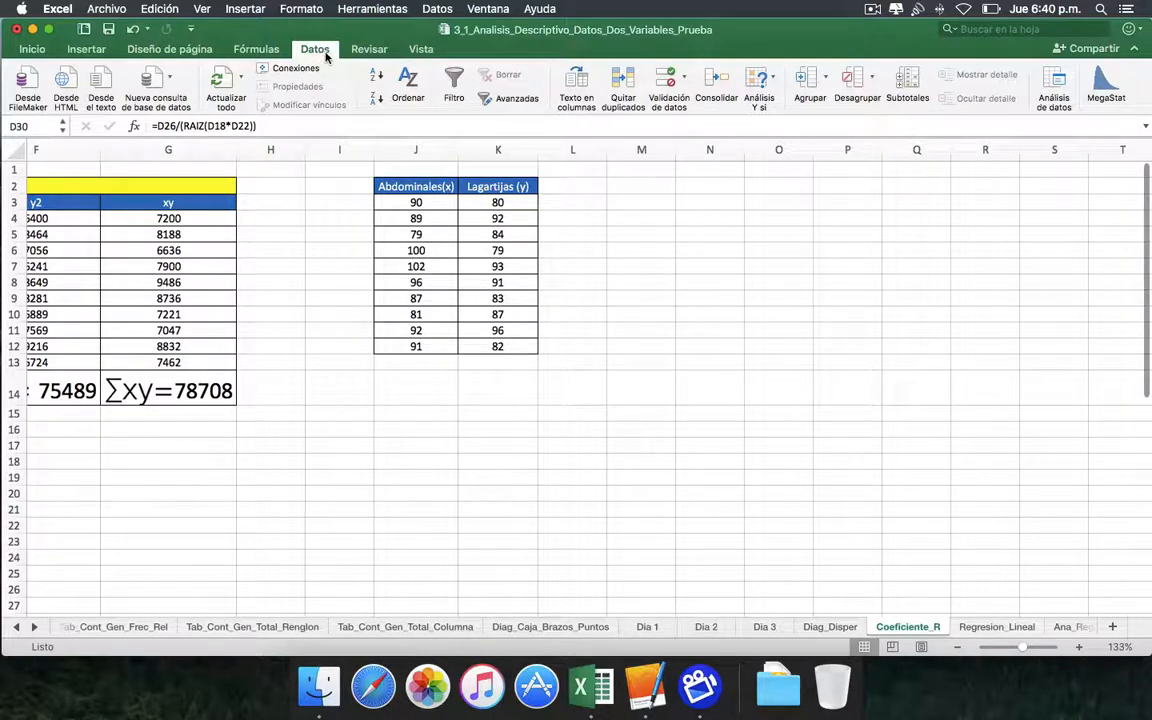
Run the Coeficiente de correlación data analysis on $J$2:$K$12, grouped by columns with labels in the first row, and output to $J$15.
left_click(1057, 90)
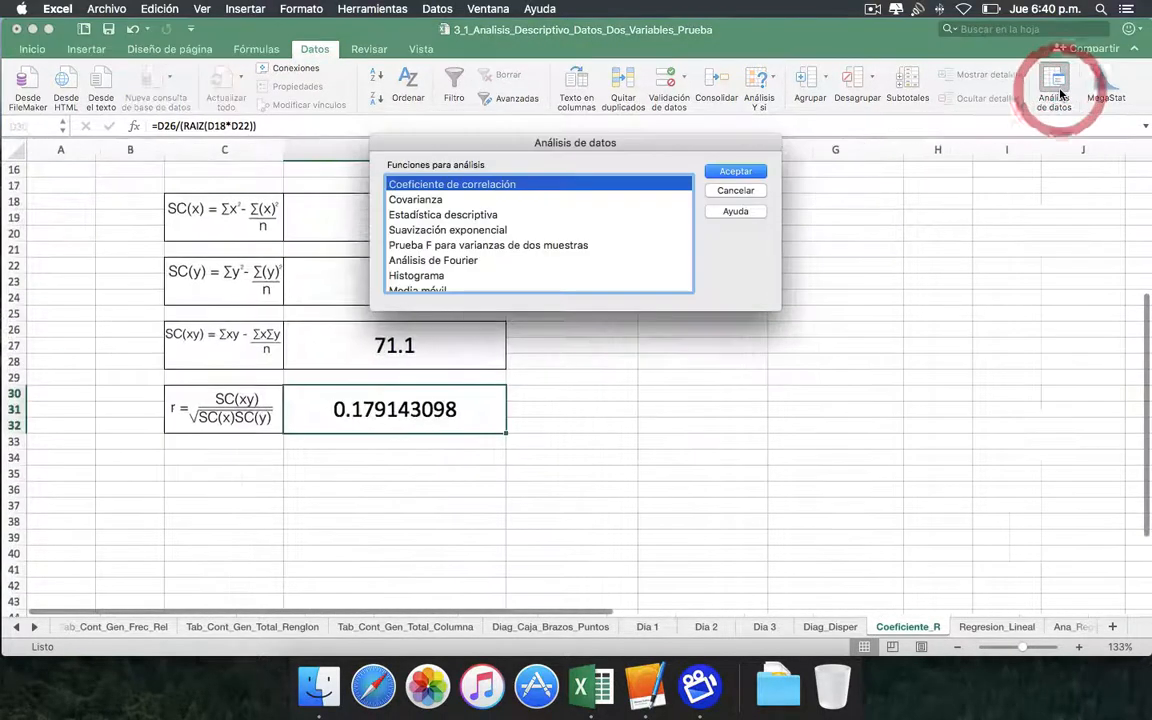
scroll(535, 203, "up", 2)
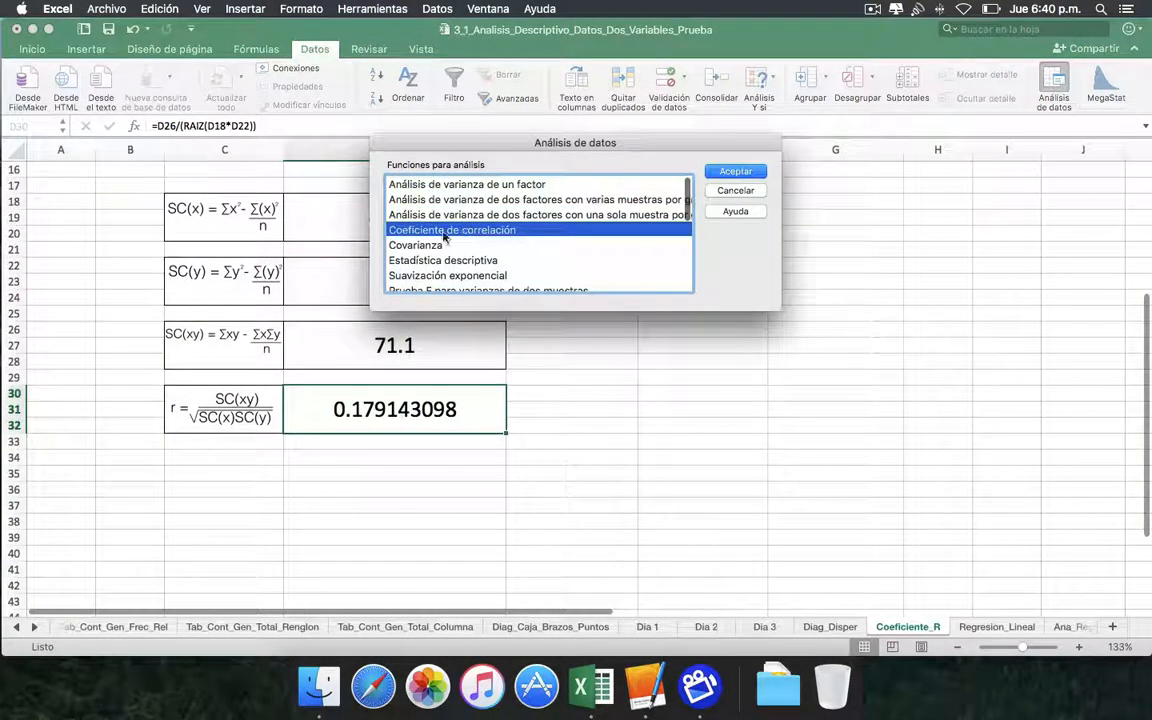
scroll(476, 239, "right", 2)
scroll(476, 239, "left", 2)
left_click(735, 171)
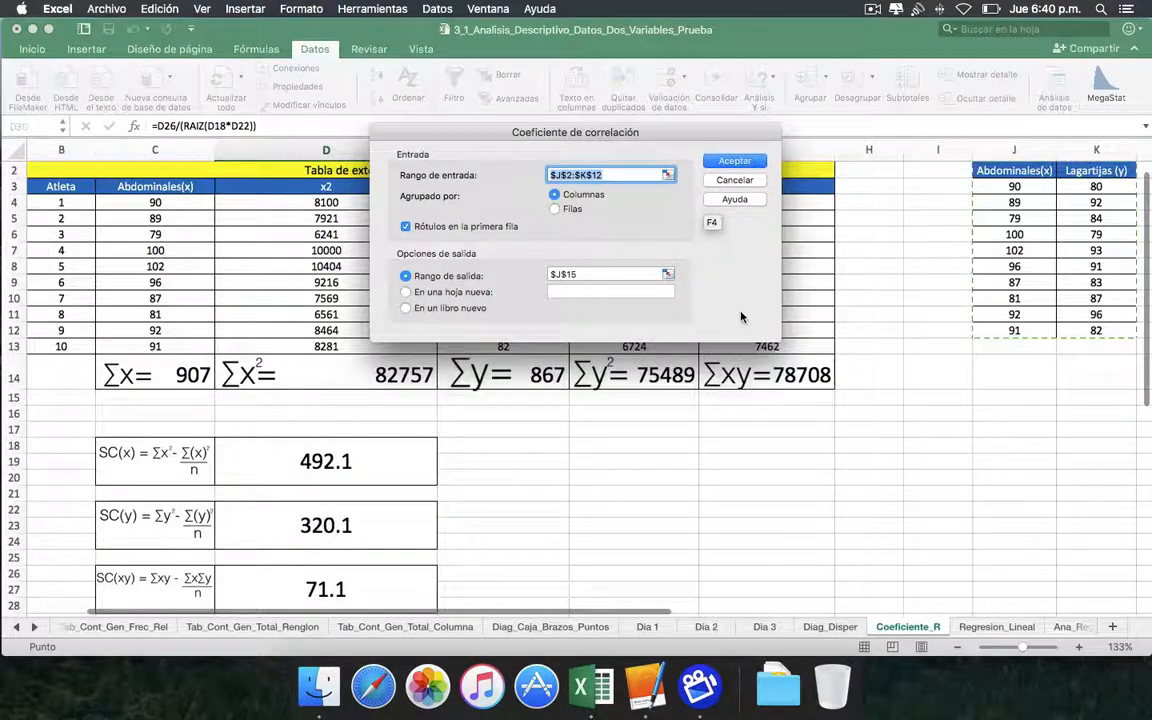
scroll(857, 308, "right", 2)
scroll(857, 308, "up", 1)
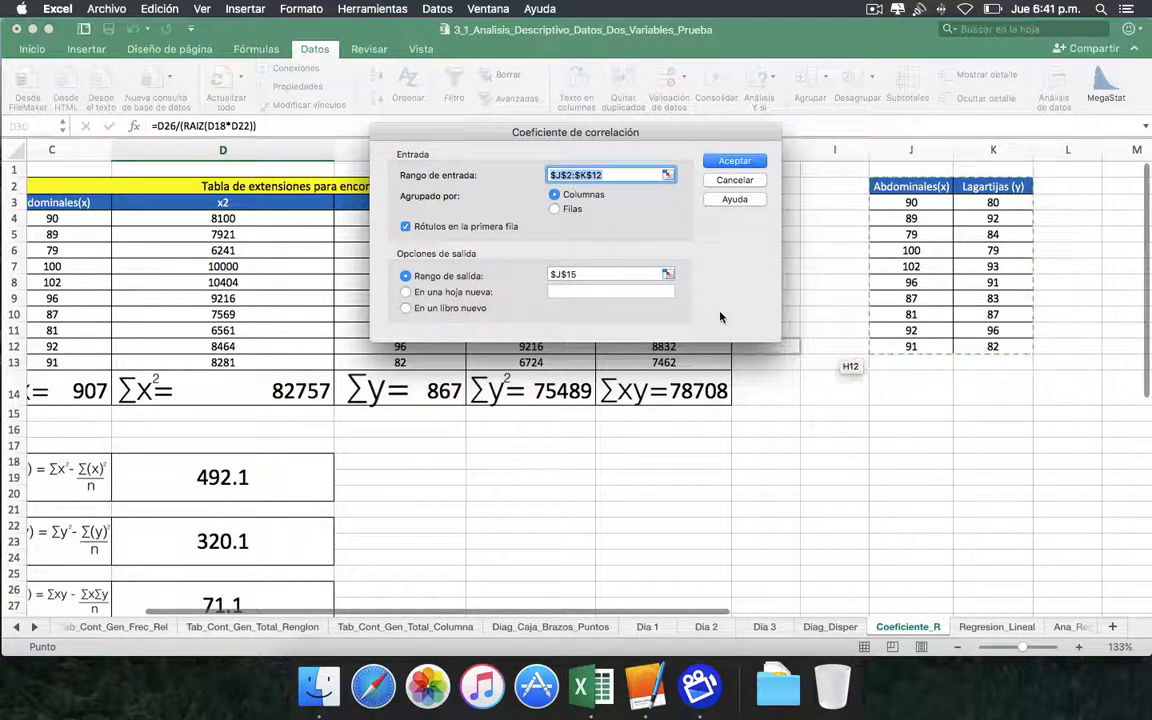
left_click(733, 162)
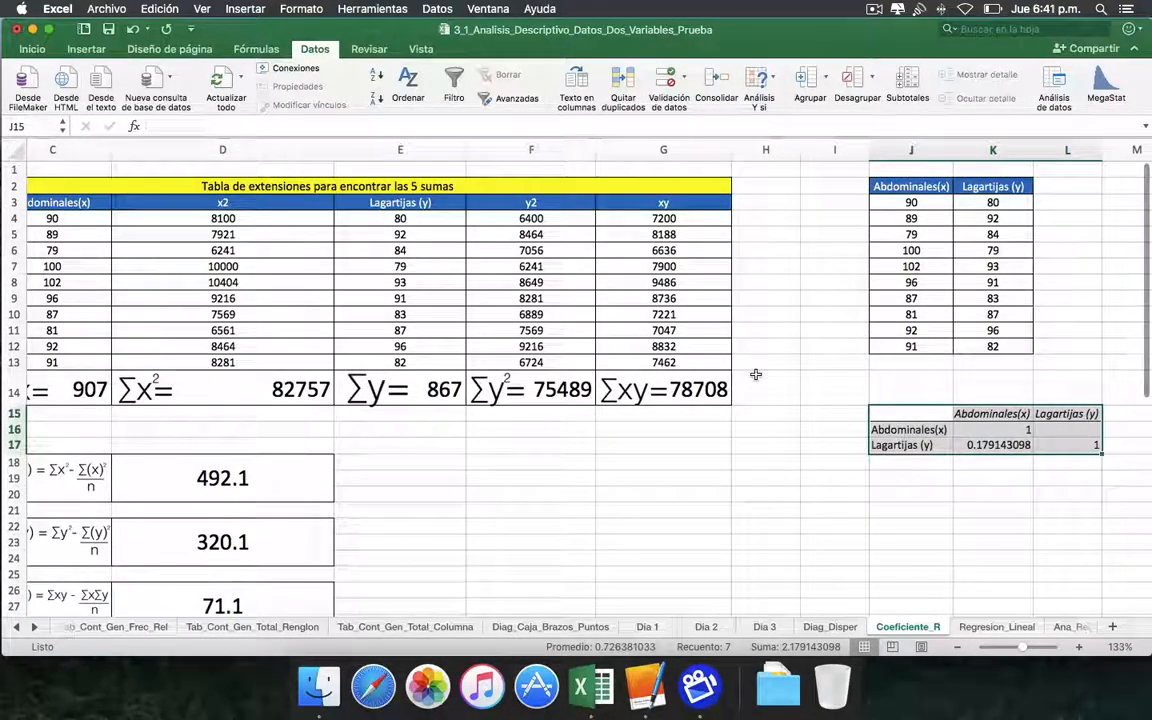
Examine the cells of the correlation matrix in J15:L17, ending on the Abdominales(x)–Lagartijas (y) coefficient in K17.
scroll(753, 373, "down", 5)
scroll(753, 373, "right", 2)
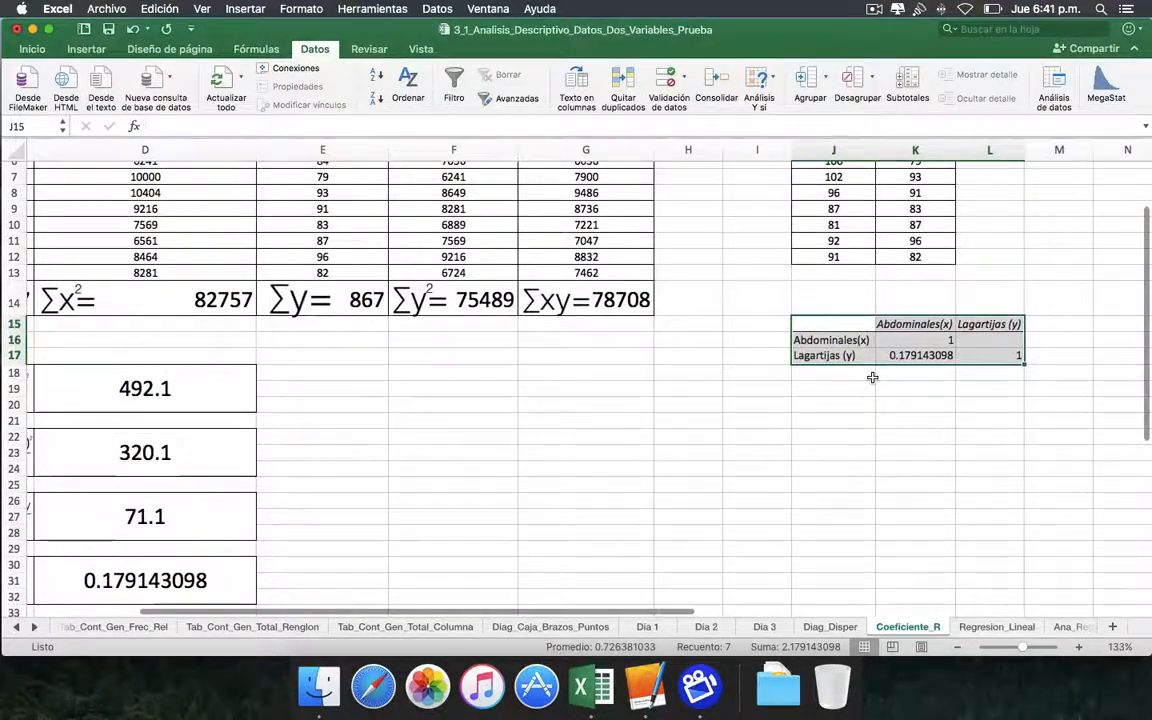
scroll(871, 377, "up", 2)
scroll(829, 391, "up", 2)
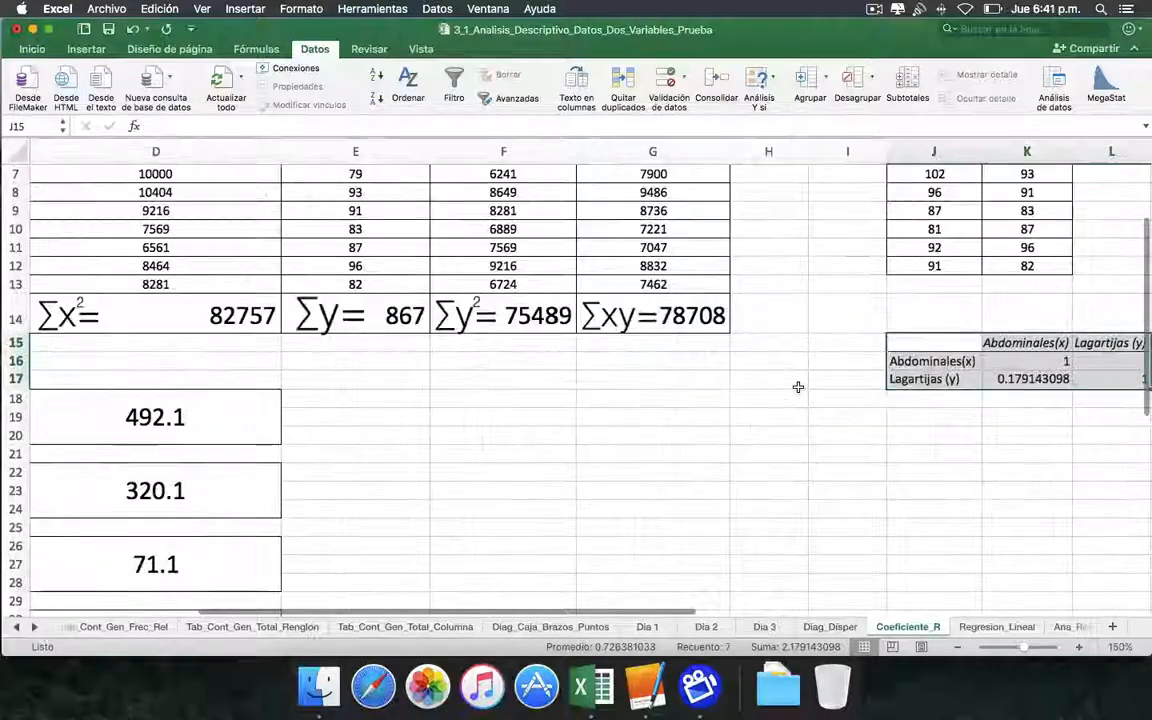
left_click(805, 382)
scroll(887, 366, "right", 1)
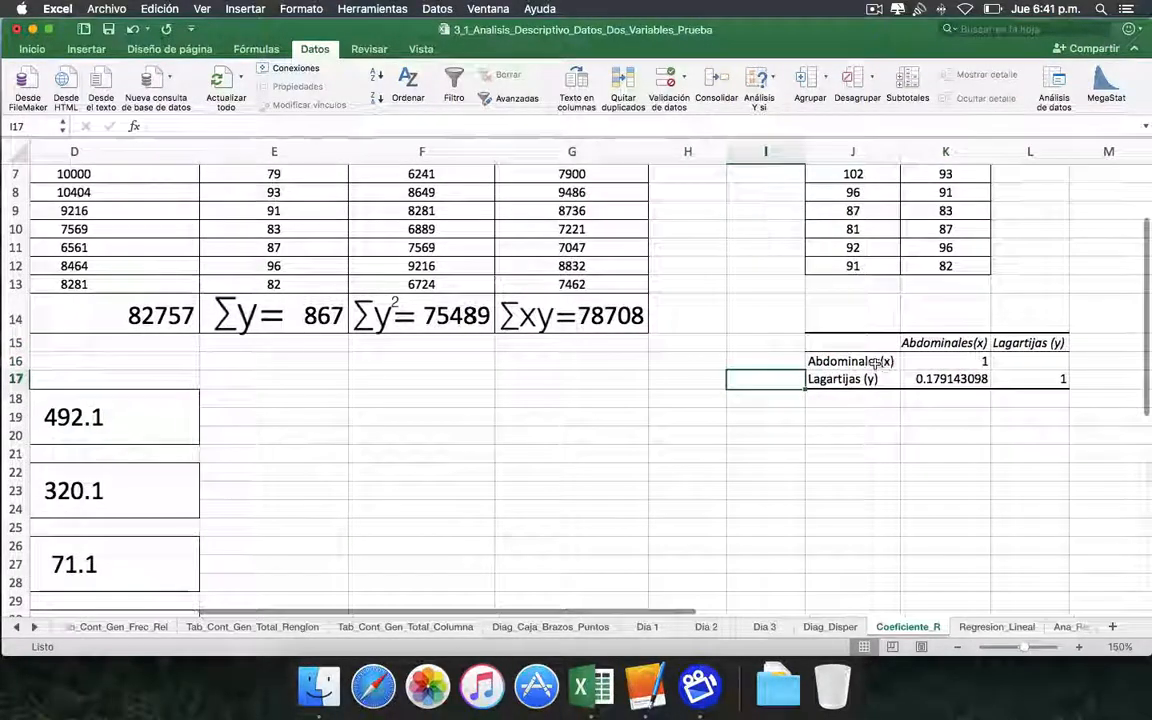
left_click(965, 360)
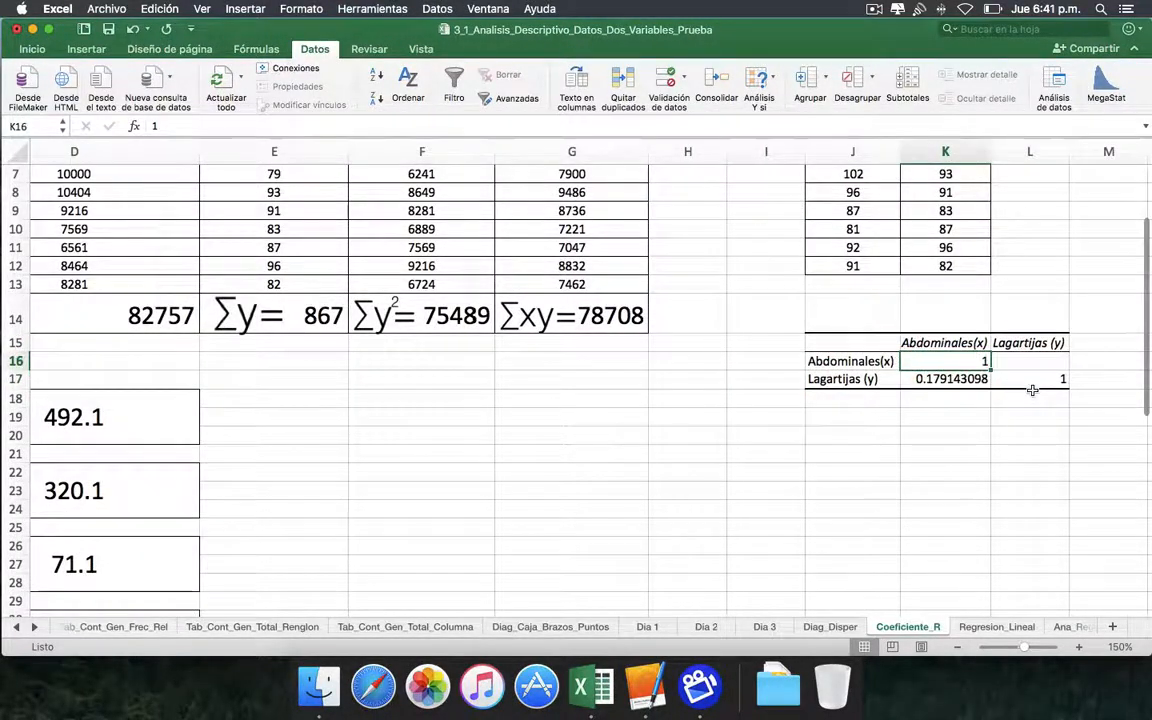
left_click(1028, 380)
left_click(977, 363)
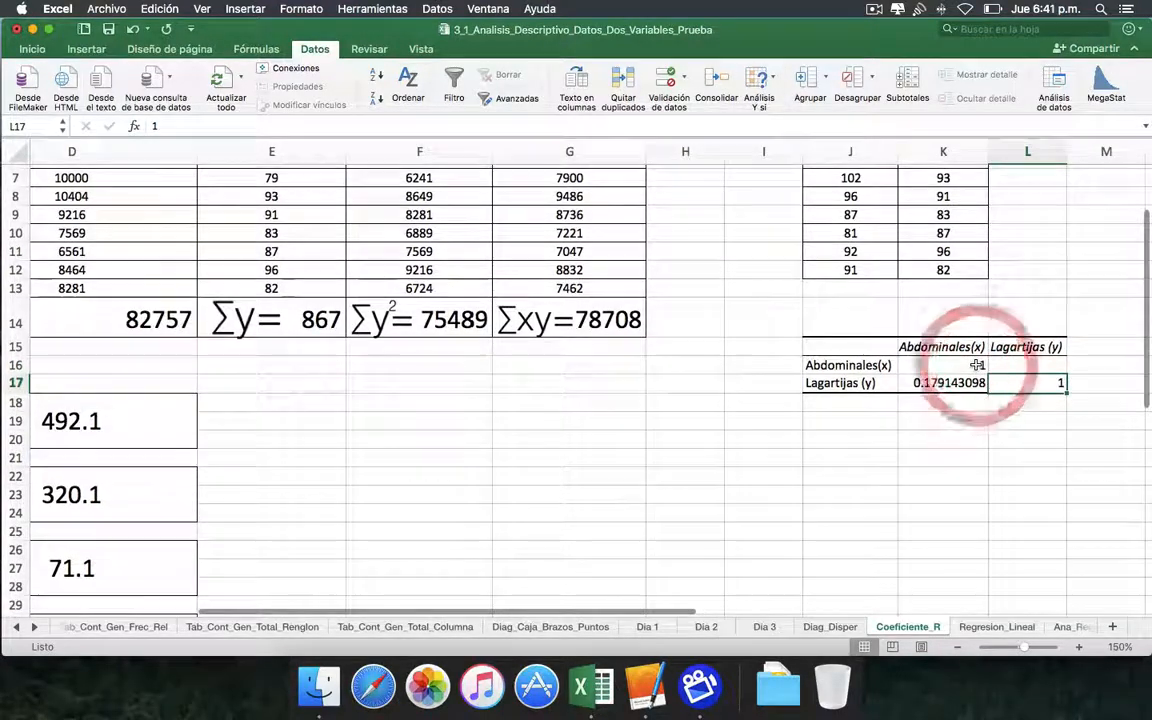
left_click(913, 386)
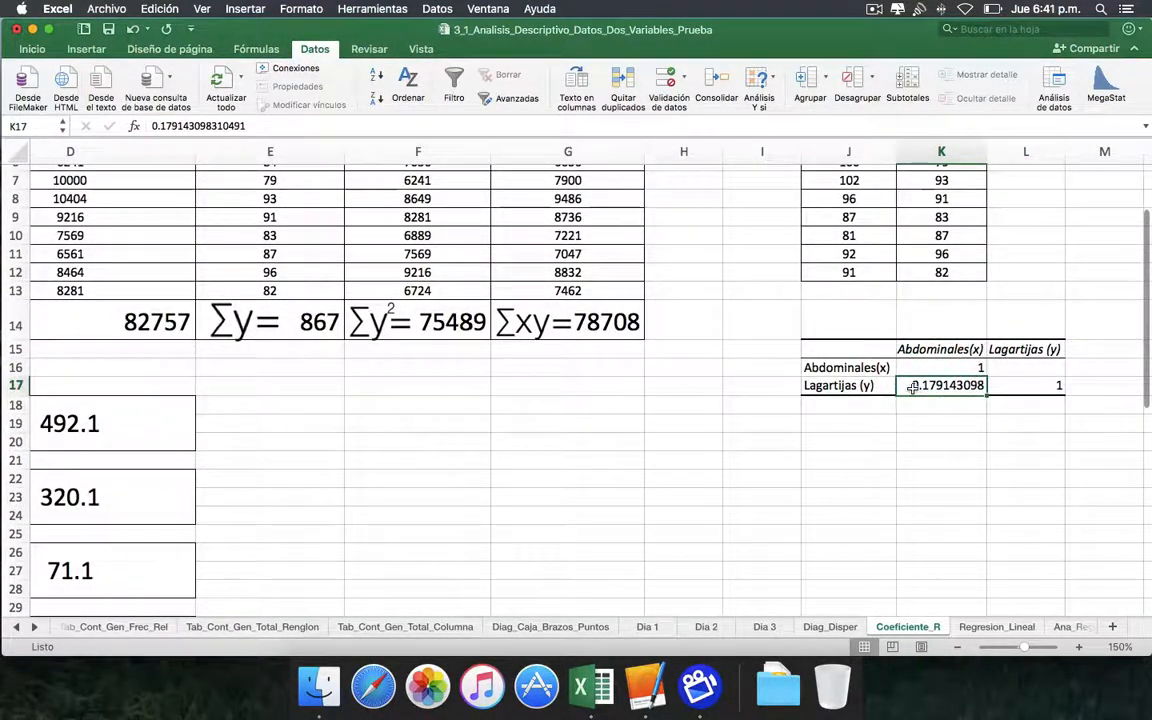
Check the formula-based r in D30 against the correlation matrix, and look over the extension table and the separate x and y data.
scroll(602, 455, "down", 1)
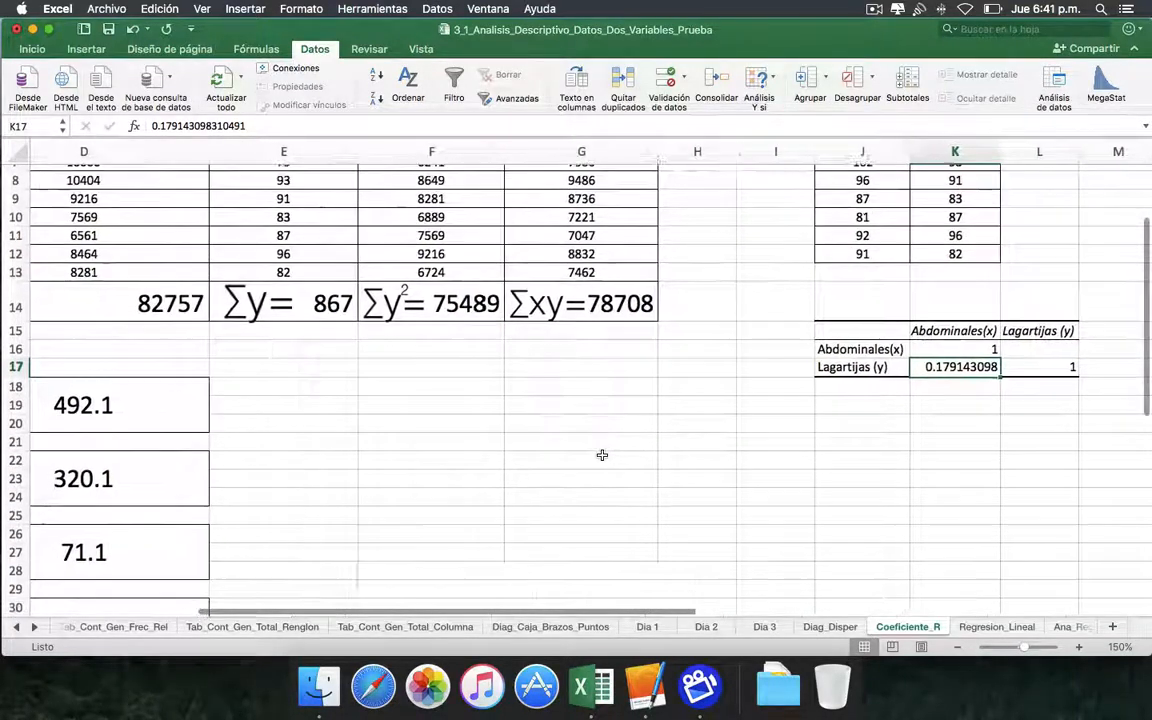
scroll(602, 455, "left", 3)
scroll(599, 455, "down", 5)
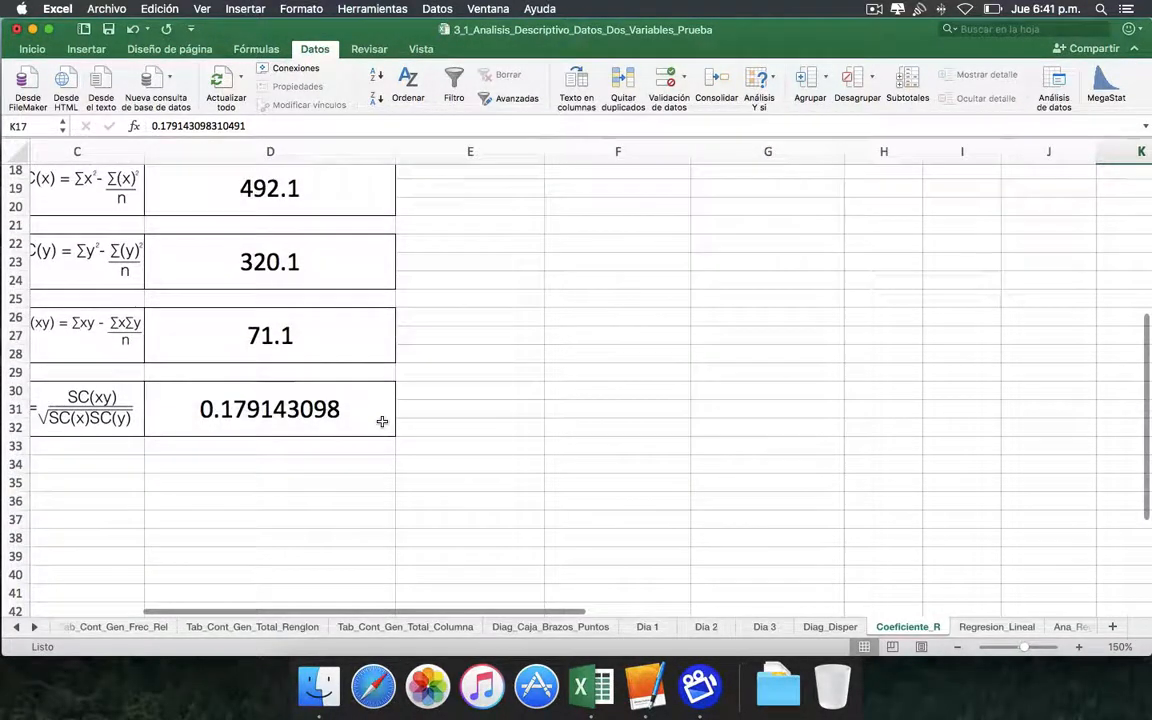
left_click(382, 422)
scroll(382, 421, "left", 2)
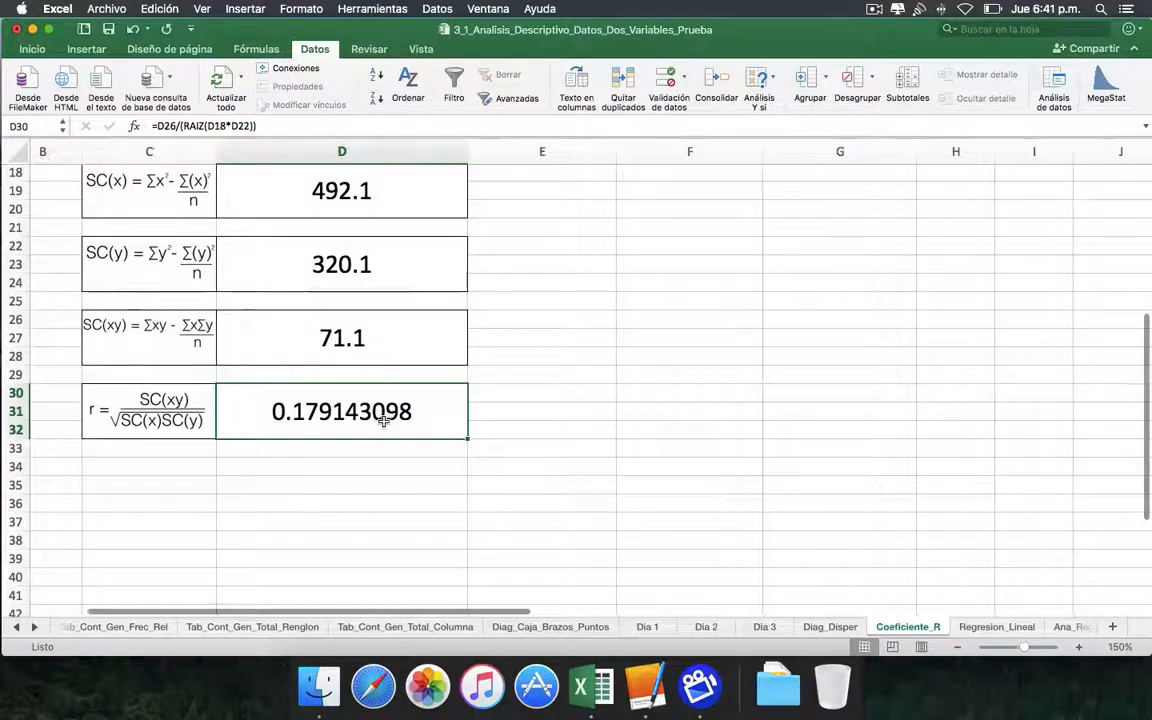
scroll(393, 420, "up", 10)
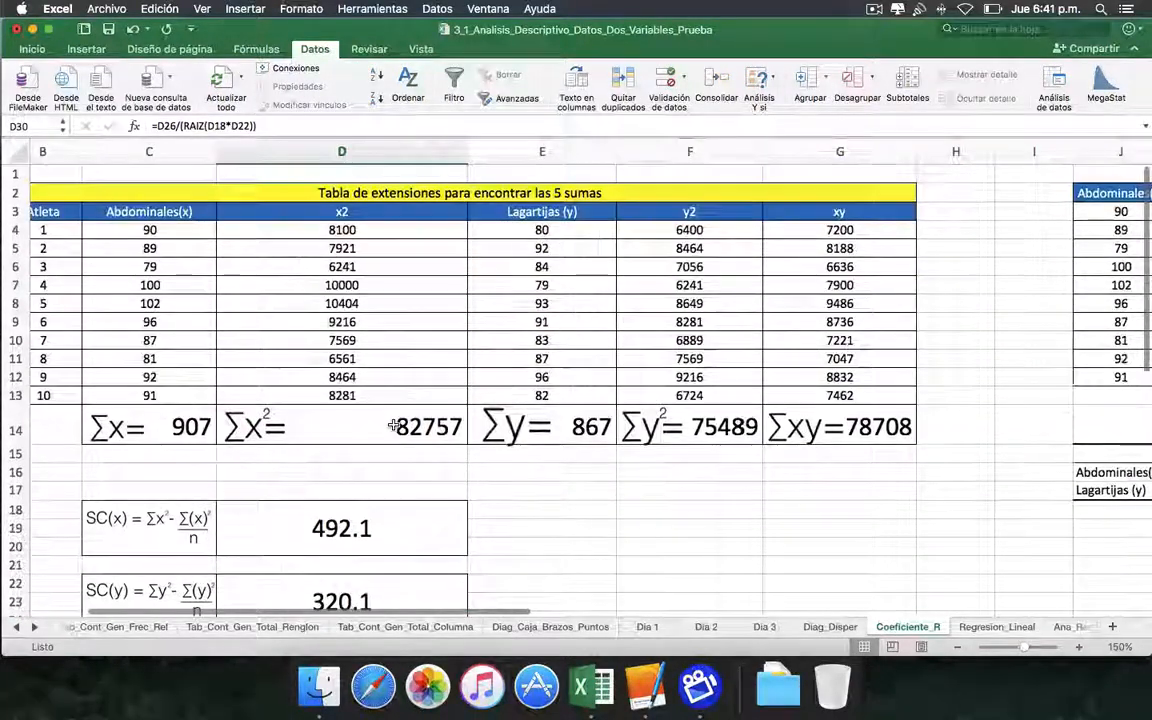
scroll(378, 322, "left", 2)
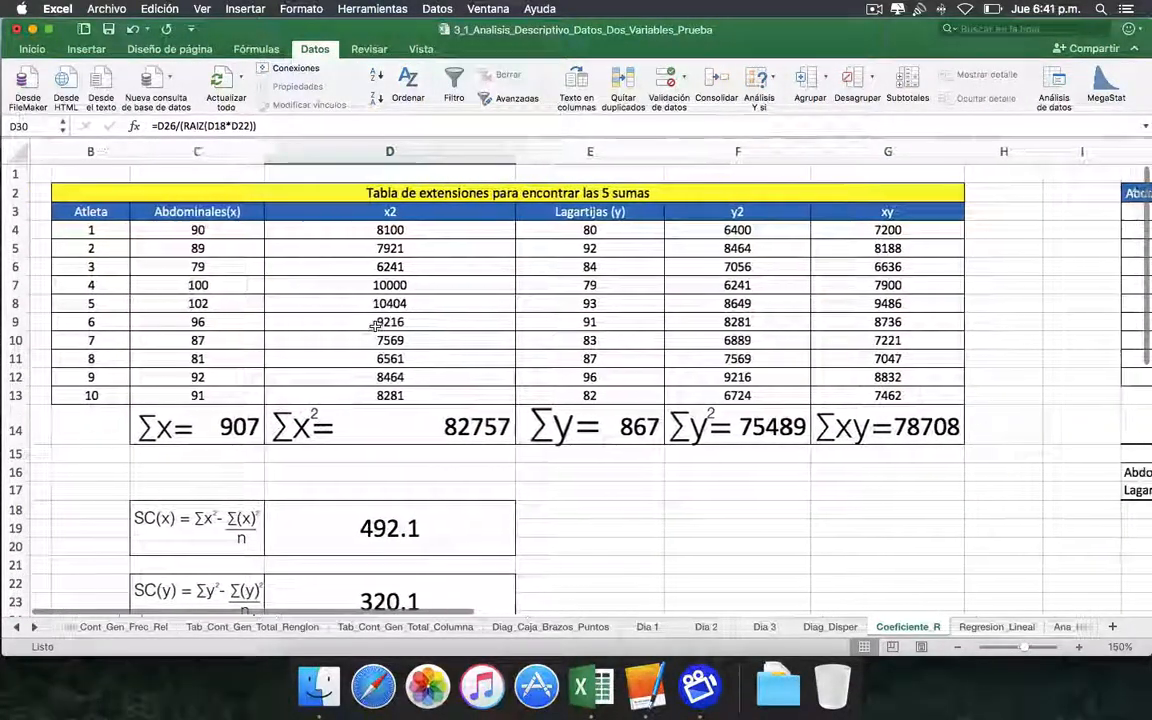
scroll(375, 325, "right", 8)
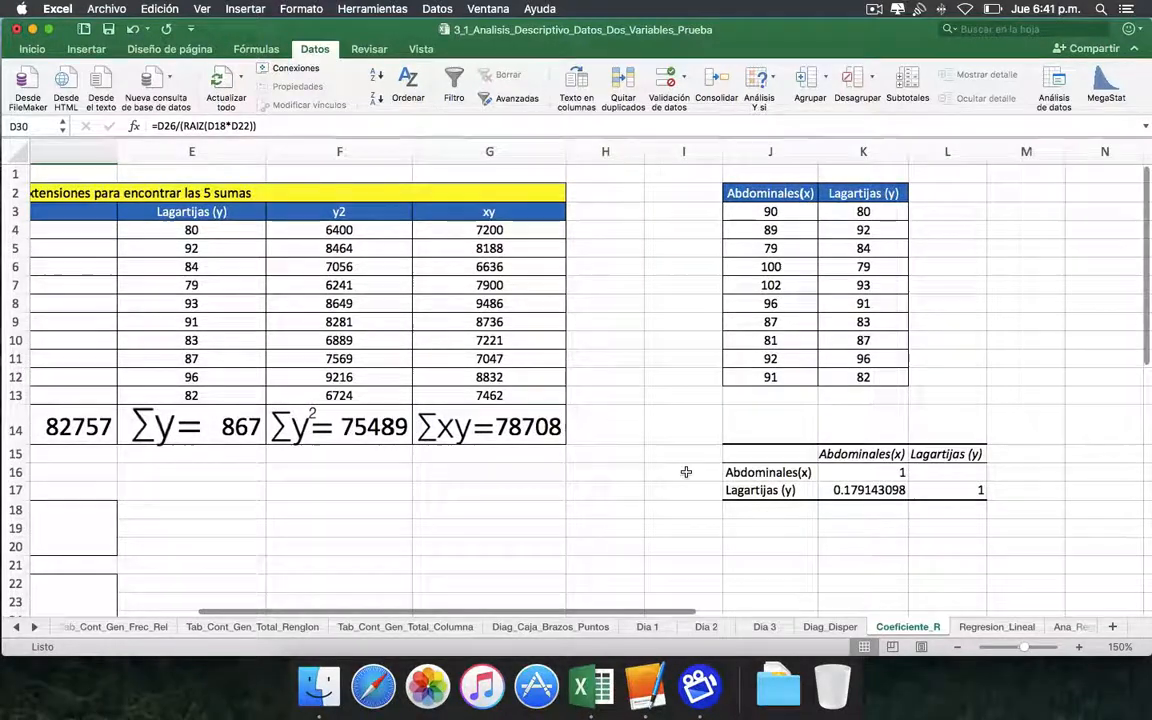
scroll(686, 470, "right", 2)
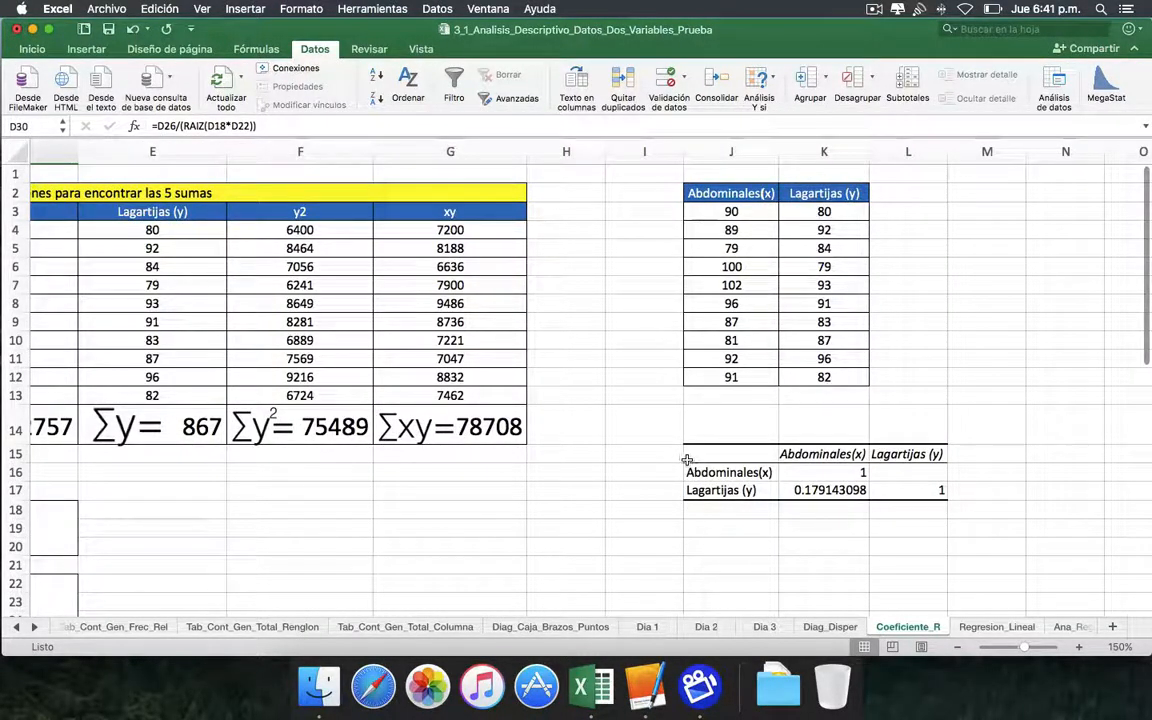
left_click(875, 11)
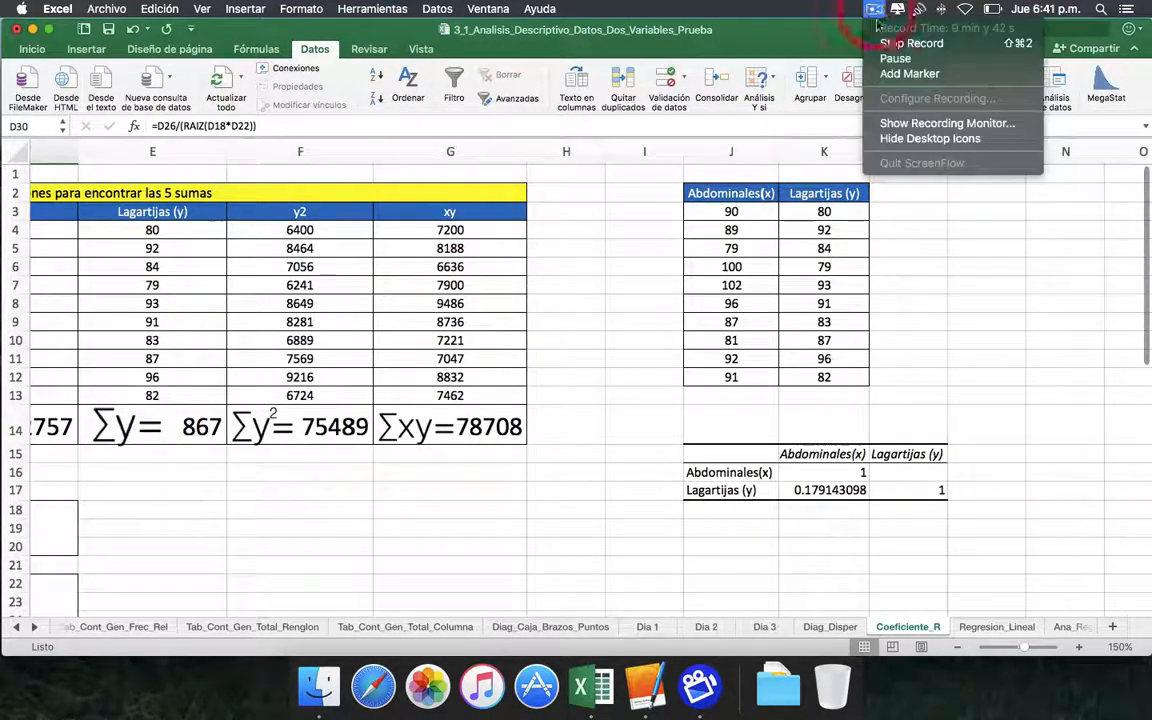